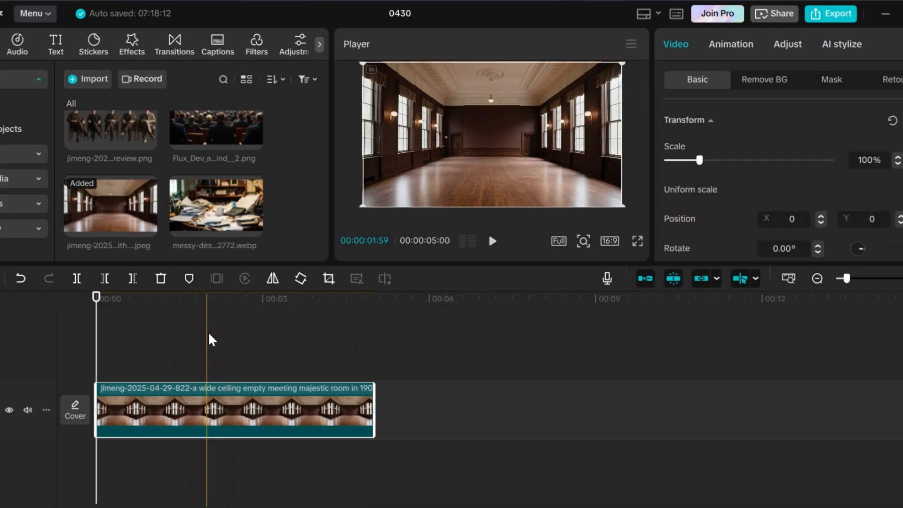
Step: Shrink the empty room image to under 65% and position it in the upper half of the frame
{"action": "left_click", "coordinate": [211, 306]}
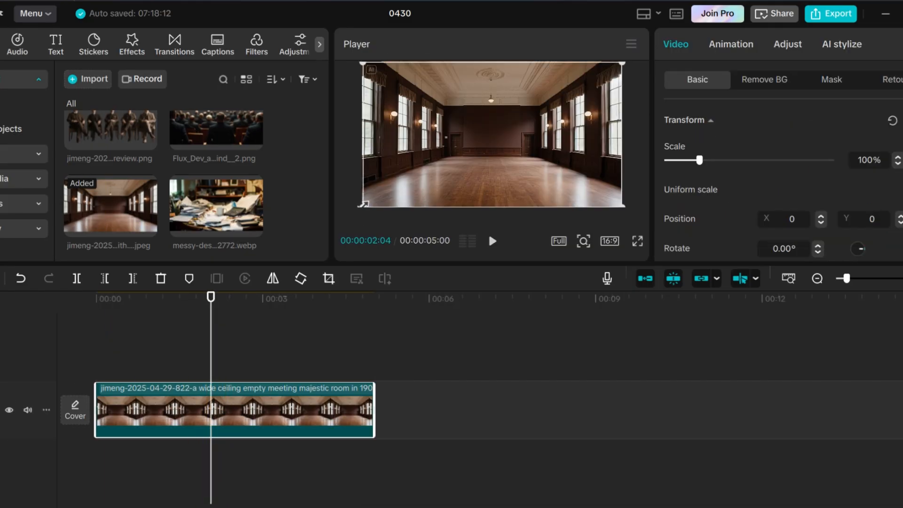
{"action": "left_click_drag", "start_coordinate": [363, 205], "coordinate": [419, 154]}
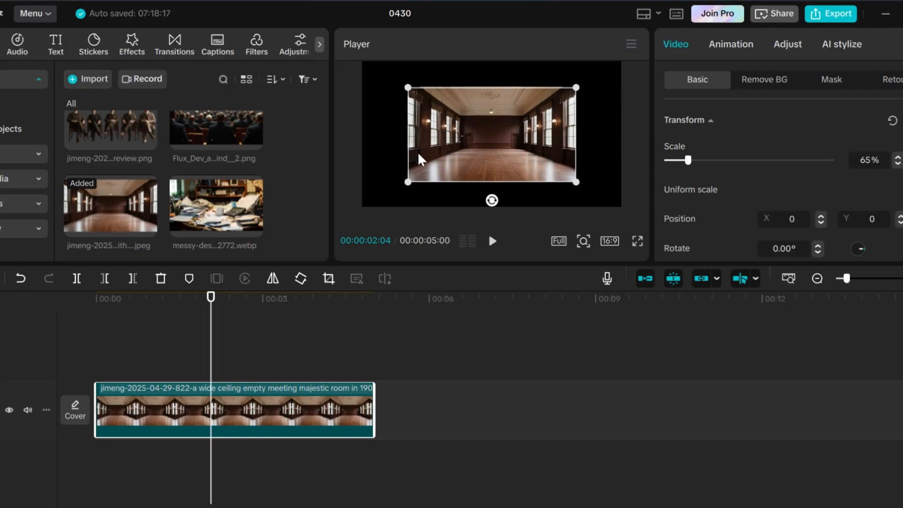
{"action": "left_click_drag", "start_coordinate": [490, 134], "coordinate": [494, 106]}
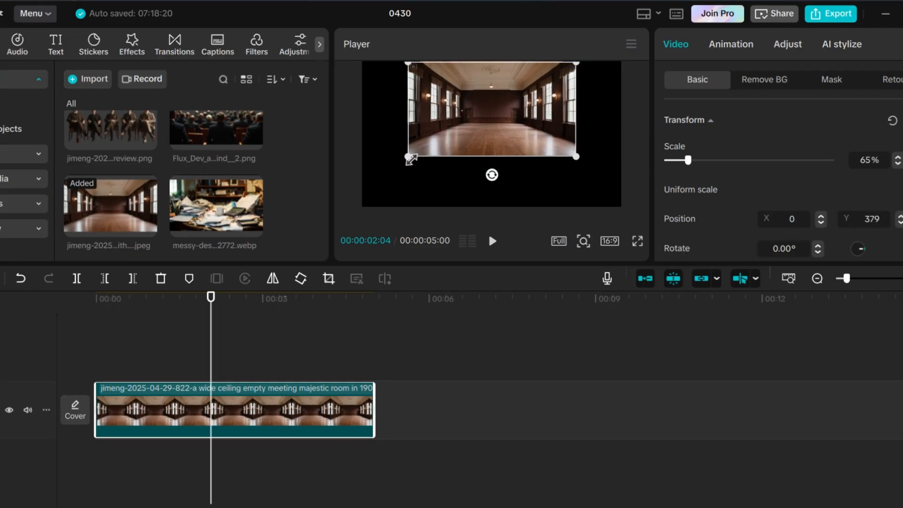
{"action": "left_click_drag", "start_coordinate": [408, 157], "coordinate": [432, 148]}
{"action": "left_click_drag", "start_coordinate": [473, 111], "coordinate": [478, 103]}
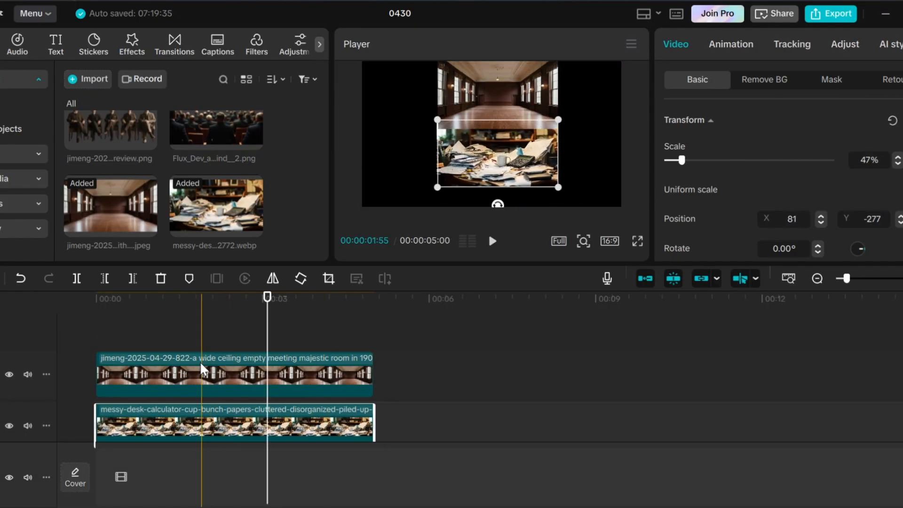
Step: Extend the room and messy desk clips together to 00:00:08:28 and combine them into a compound clip
{"action": "left_click", "coordinate": [431, 366]}
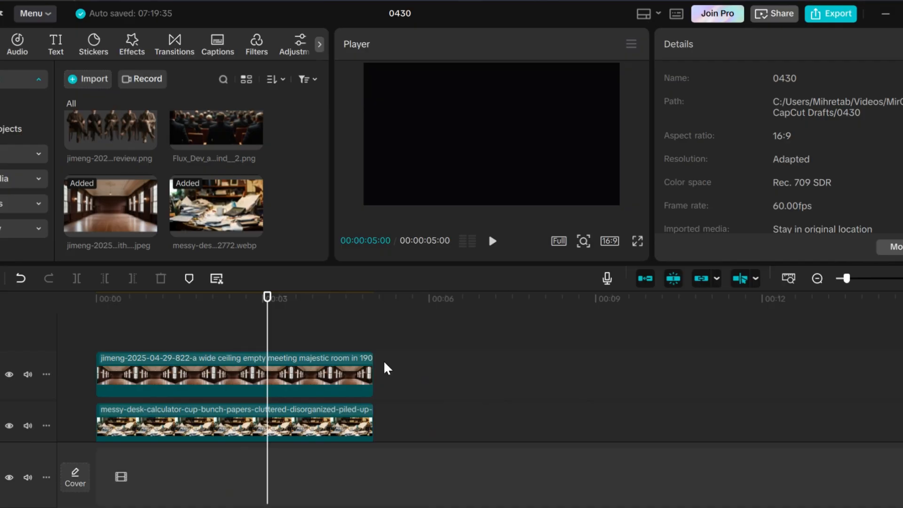
{"action": "left_click_drag", "start_coordinate": [383, 361], "coordinate": [356, 433]}
{"action": "left_click_drag", "start_coordinate": [371, 388], "coordinate": [568, 395]}
{"action": "right_click", "coordinate": [449, 368]}
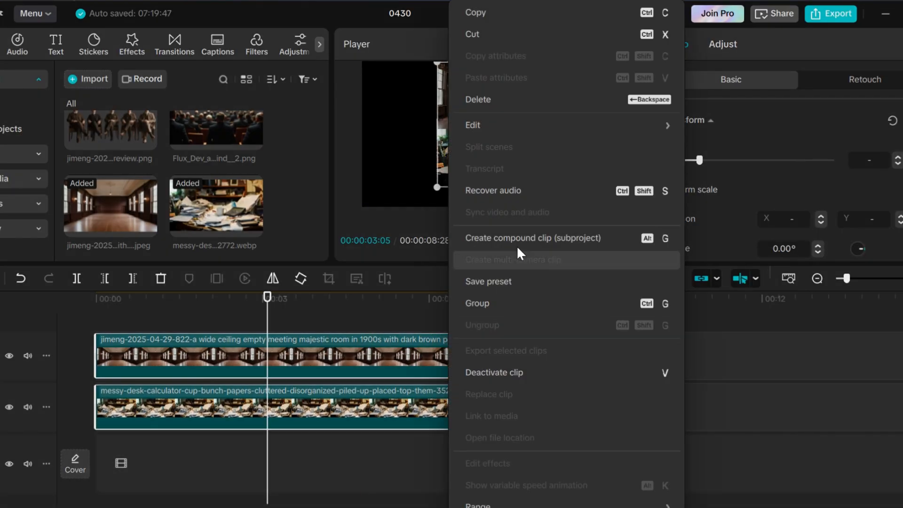
{"action": "left_click", "coordinate": [516, 236]}
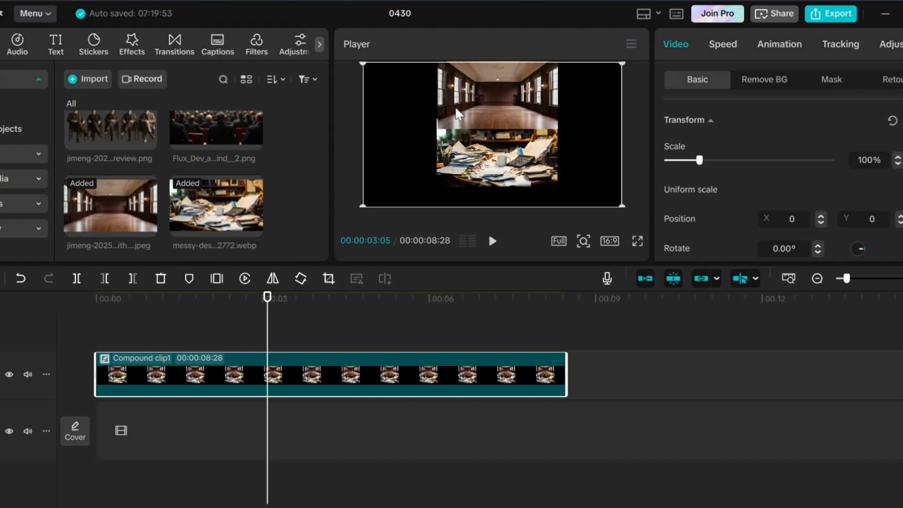
Step: Scale the compound clip to 229% and place it at X -259, Y -1288 so the room fills the frame
{"action": "left_click", "coordinate": [159, 305]}
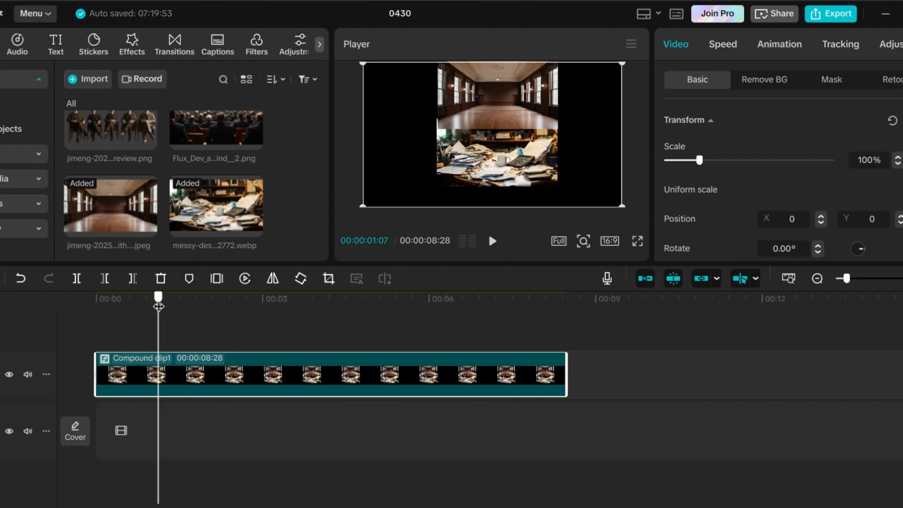
{"action": "left_click_drag", "start_coordinate": [367, 205], "coordinate": [226, 275]}
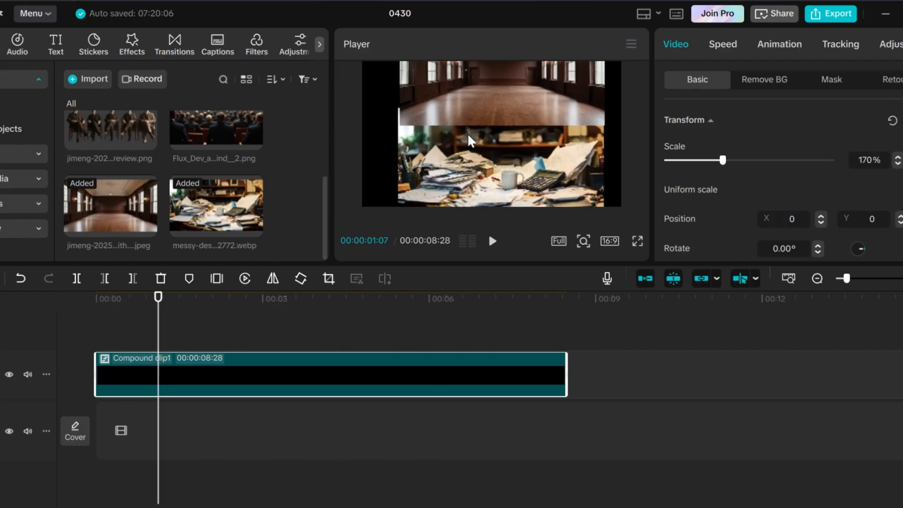
{"action": "left_click_drag", "start_coordinate": [468, 139], "coordinate": [461, 194]}
{"action": "left_click_drag", "start_coordinate": [723, 160], "coordinate": [740, 163]}
{"action": "left_click_drag", "start_coordinate": [557, 138], "coordinate": [553, 164]}
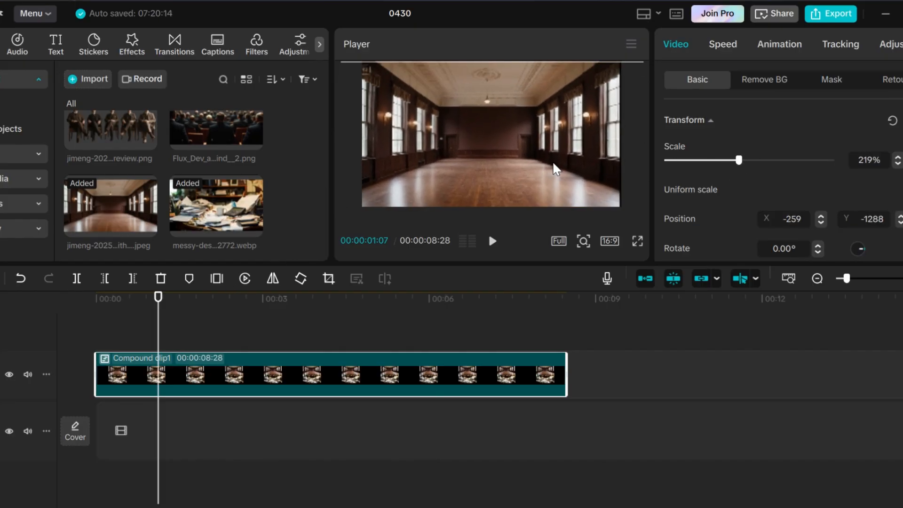
{"action": "left_click_drag", "start_coordinate": [739, 164], "coordinate": [742, 166]}
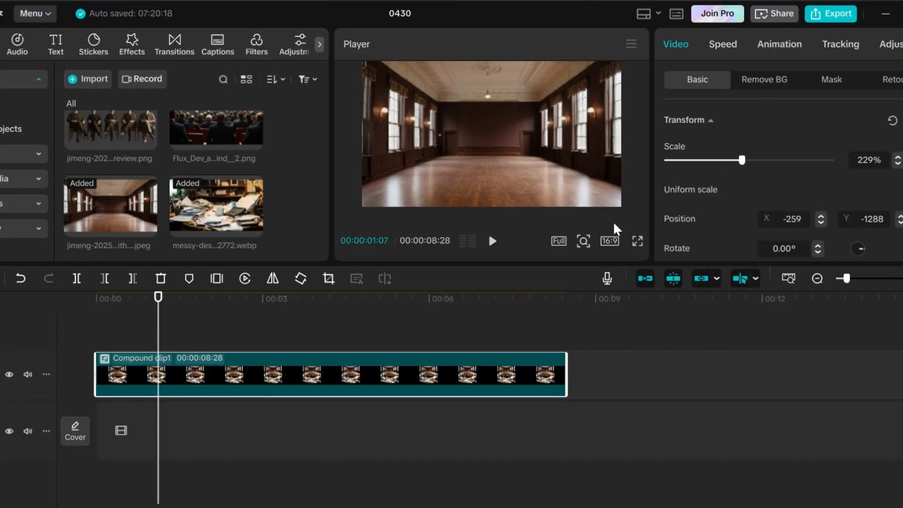
Step: Add the five seated men image above the compound clip, 00:00:08:28 long, scaled down to fit the room's back area
{"action": "left_click_drag", "start_coordinate": [127, 123], "coordinate": [98, 325]}
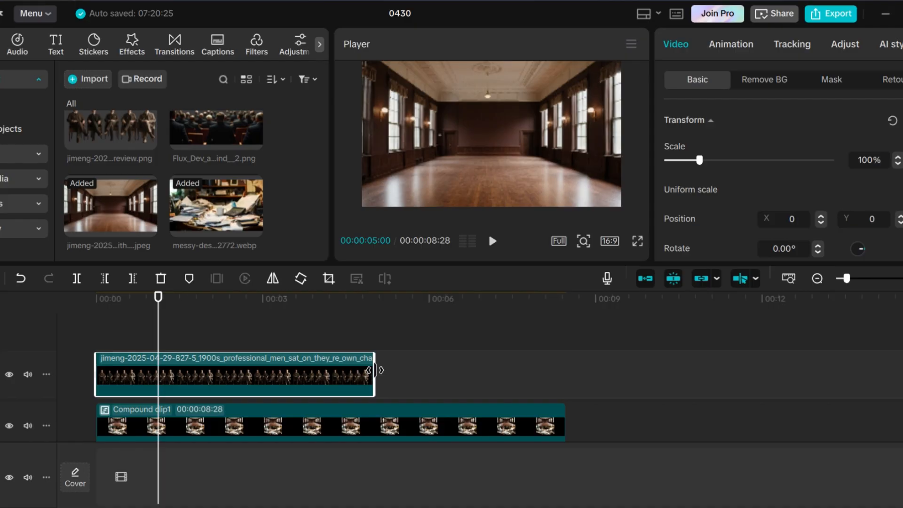
{"action": "left_click_drag", "start_coordinate": [375, 370], "coordinate": [567, 371]}
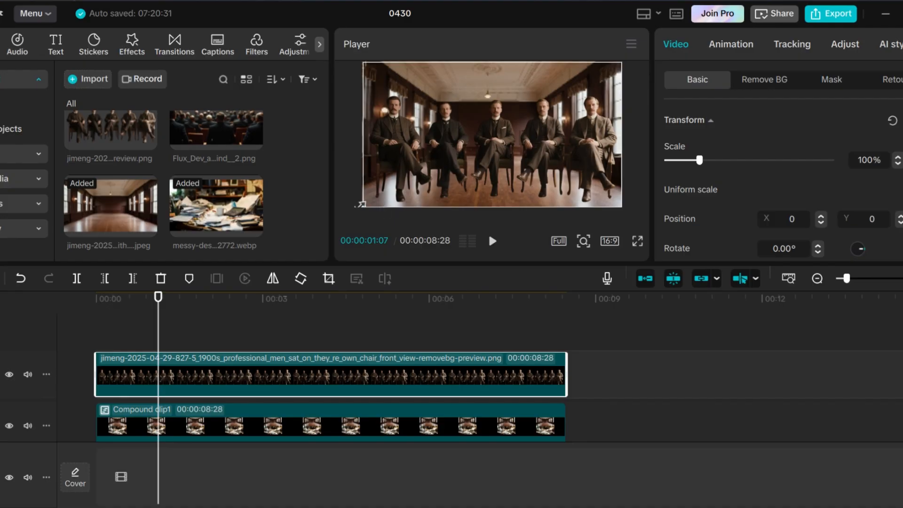
{"action": "left_click_drag", "start_coordinate": [362, 205], "coordinate": [437, 166]}
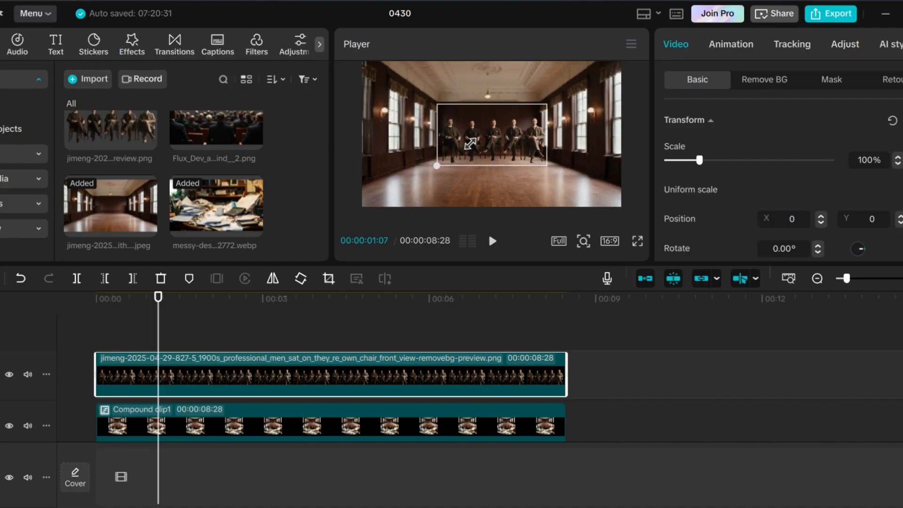
Step: Add the standing Einstein image above the seated men, 00:00:08:28 long, scaled down to about 45%
{"action": "scroll", "coordinate": [202, 149], "scroll_direction": "up", "scroll_amount": 3}
{"action": "left_click_drag", "start_coordinate": [155, 175], "coordinate": [97, 319]}
{"action": "left_click_drag", "start_coordinate": [373, 375], "coordinate": [567, 375]}
{"action": "left_click_drag", "start_coordinate": [455, 204], "coordinate": [507, 161]}
Step: Add the crowded auditorium image as the top layer, 00:00:08:28 long, and lower it to Y -721
{"action": "left_click_drag", "start_coordinate": [207, 222], "coordinate": [93, 321]}
{"action": "left_click_drag", "start_coordinate": [373, 374], "coordinate": [567, 374]}
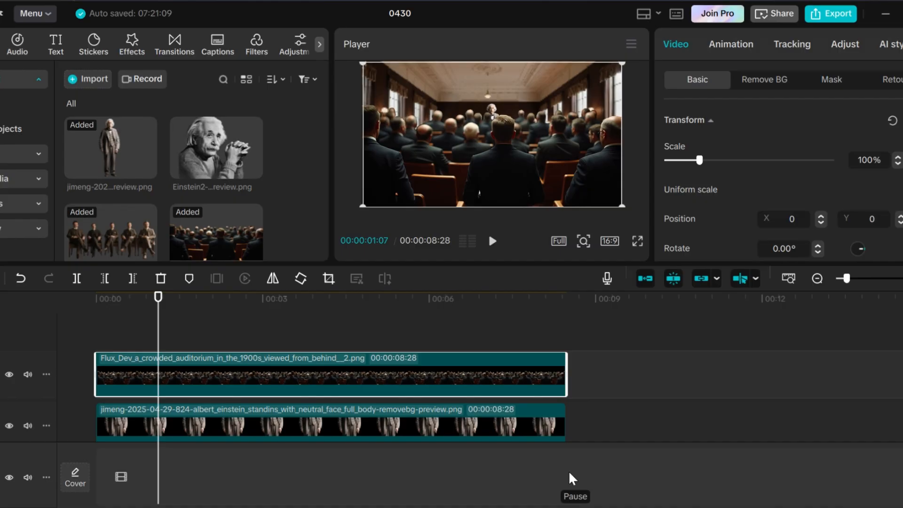
{"action": "left_click_drag", "start_coordinate": [475, 151], "coordinate": [479, 197]}
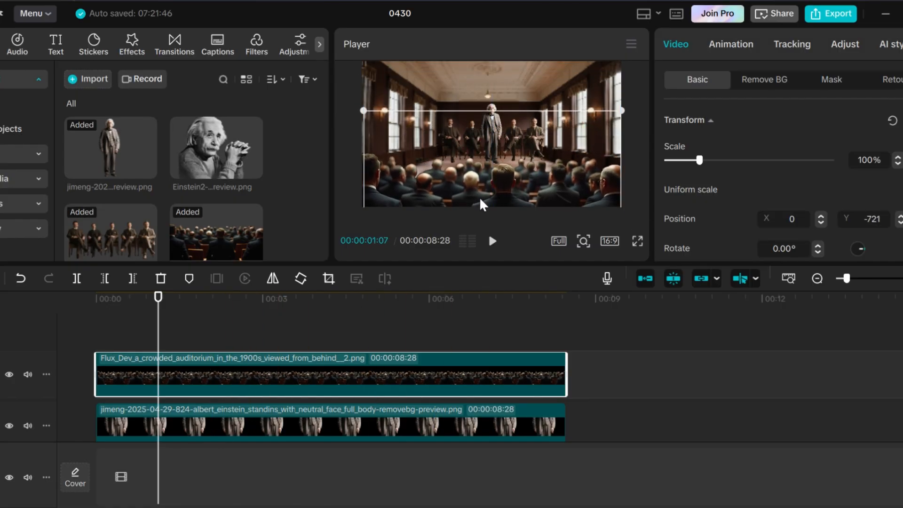
Step: Lower the Einstein image and the seated men image slightly toward the room's floor
{"action": "left_click", "coordinate": [372, 426]}
{"action": "left_click_drag", "start_coordinate": [498, 131], "coordinate": [527, 133]}
{"action": "scroll", "coordinate": [340, 352], "scroll_direction": "down", "scroll_amount": 3}
{"action": "left_click", "coordinate": [297, 394]}
{"action": "scroll", "coordinate": [343, 347], "scroll_direction": "up", "scroll_amount": 2}
Step: Raise the auditorium crowd image to Y -265 and set the Einstein image's vertical position to Y -136
{"action": "left_click", "coordinate": [330, 344]}
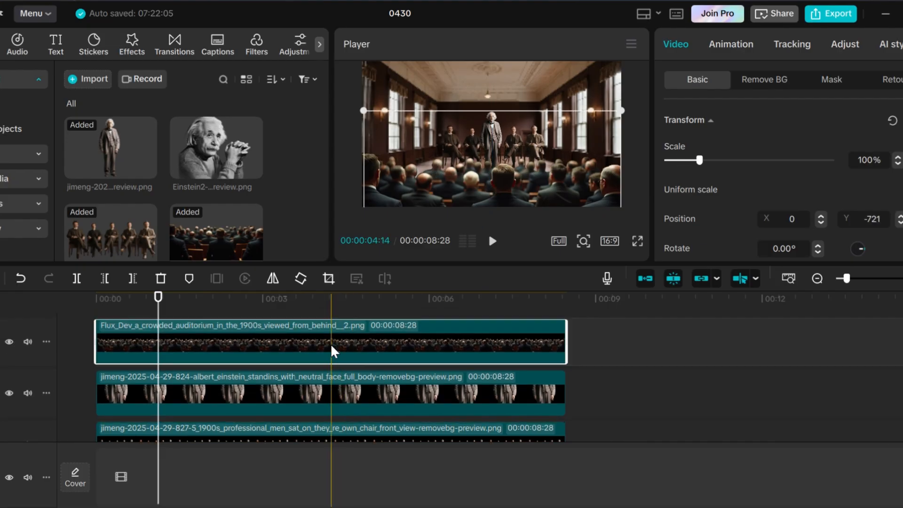
{"action": "left_click_drag", "start_coordinate": [520, 164], "coordinate": [522, 135]}
{"action": "left_click", "coordinate": [344, 393]}
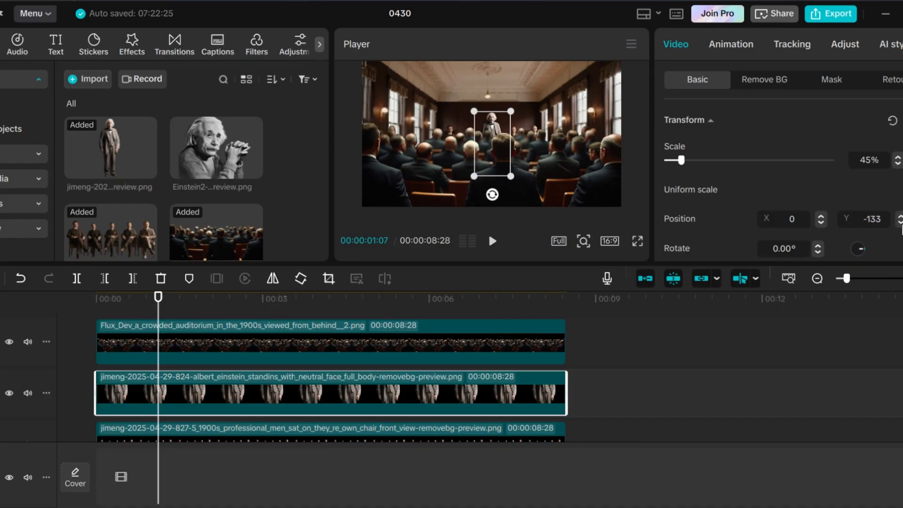
{"action": "left_click", "coordinate": [900, 224]}
Step: Set the room compound clip's scale to 233% and raise its vertical position to Y -1208
{"action": "left_click", "coordinate": [197, 351], "text": "ctrl"}
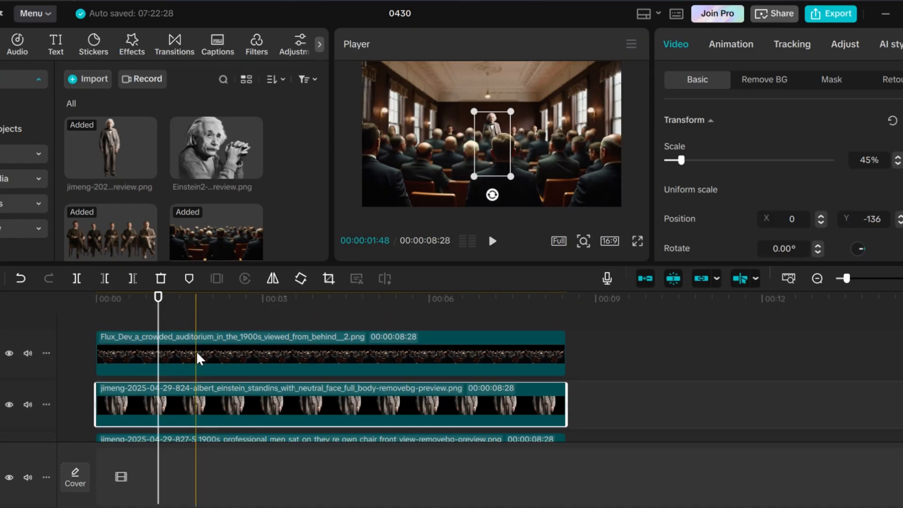
{"action": "key", "text": "alt+g"}
{"action": "left_click", "coordinate": [176, 381]}
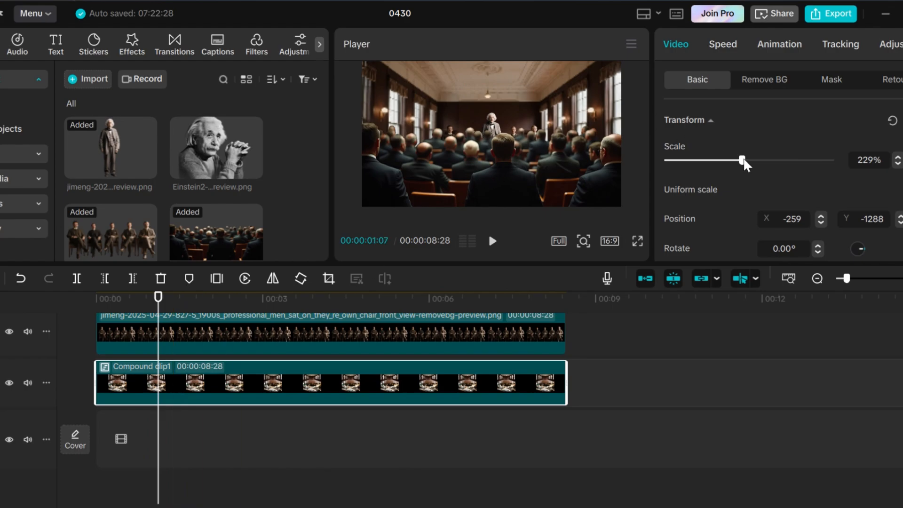
{"action": "left_click_drag", "start_coordinate": [743, 160], "coordinate": [746, 162]}
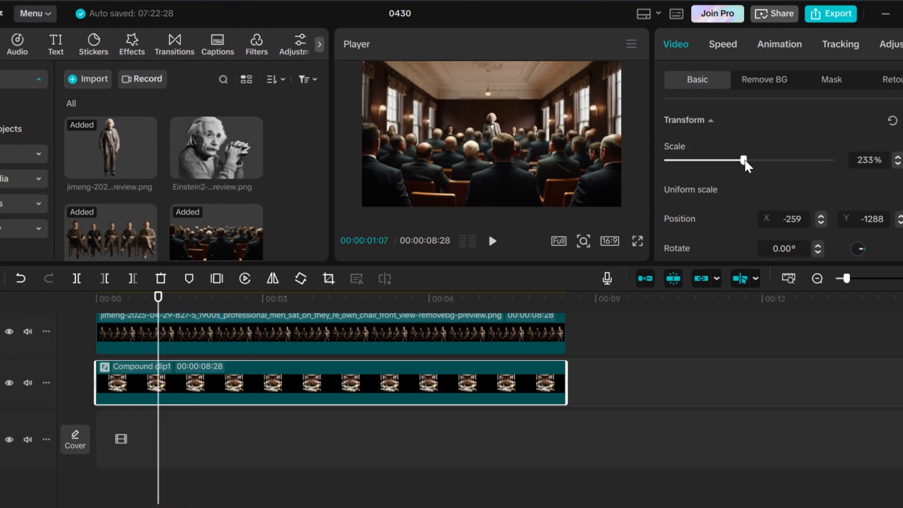
{"action": "left_click", "coordinate": [561, 86]}
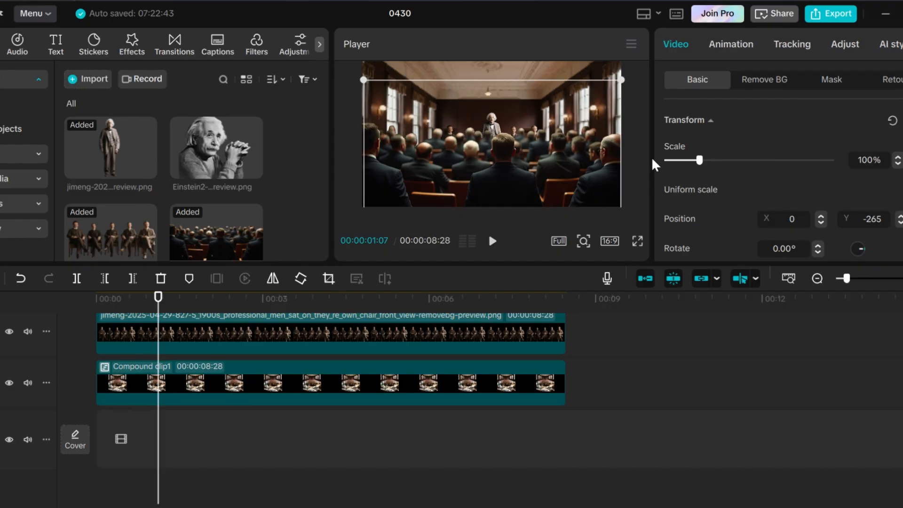
{"action": "left_click", "coordinate": [560, 68]}
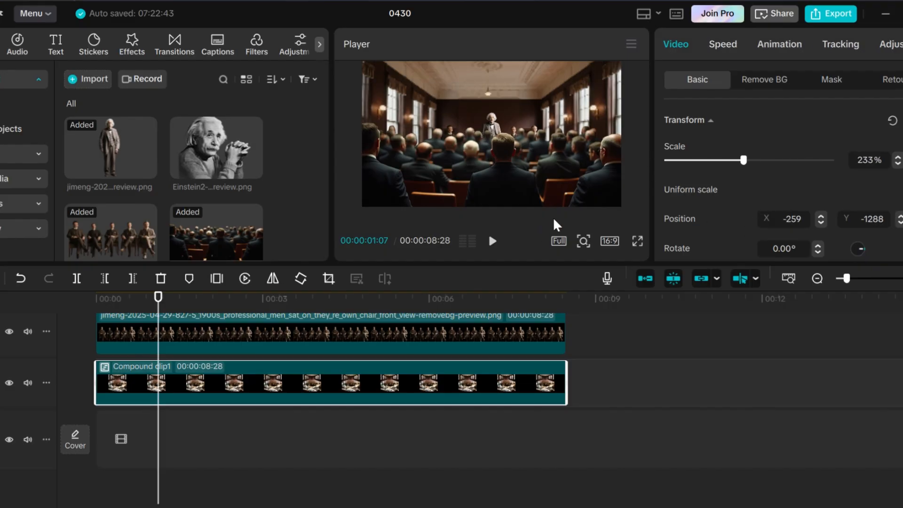
{"action": "left_click", "coordinate": [900, 218]}
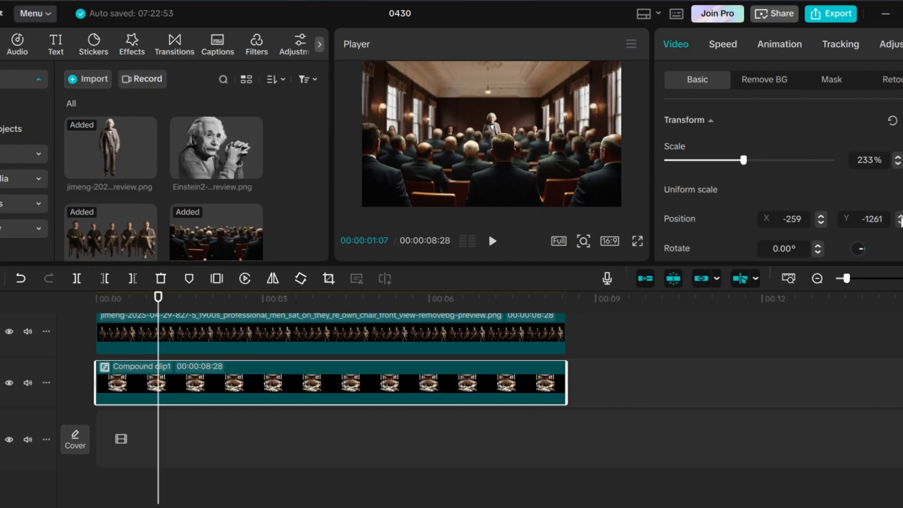
{"action": "left_click", "coordinate": [900, 217]}
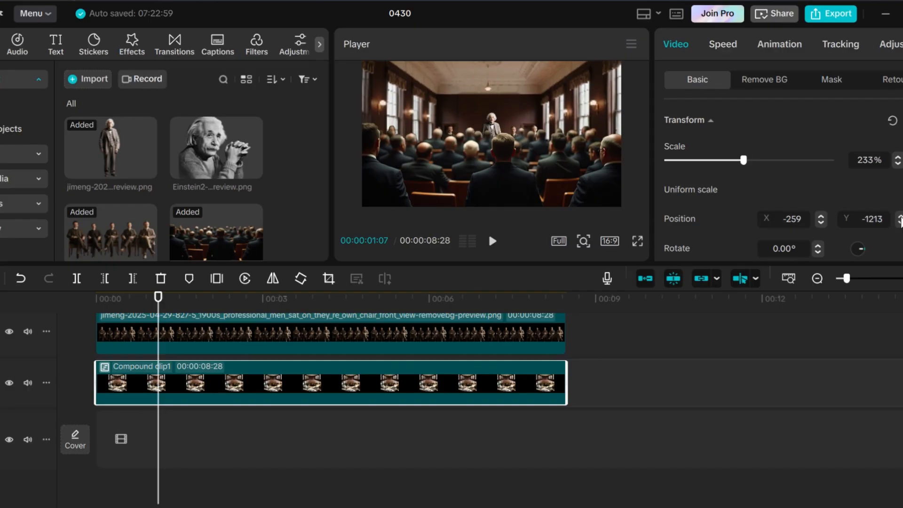
Step: Add a starting keyframe to the auditorium crowd clip at 00:00:00:00
{"action": "scroll", "coordinate": [590, 373], "scroll_direction": "up", "scroll_amount": 3}
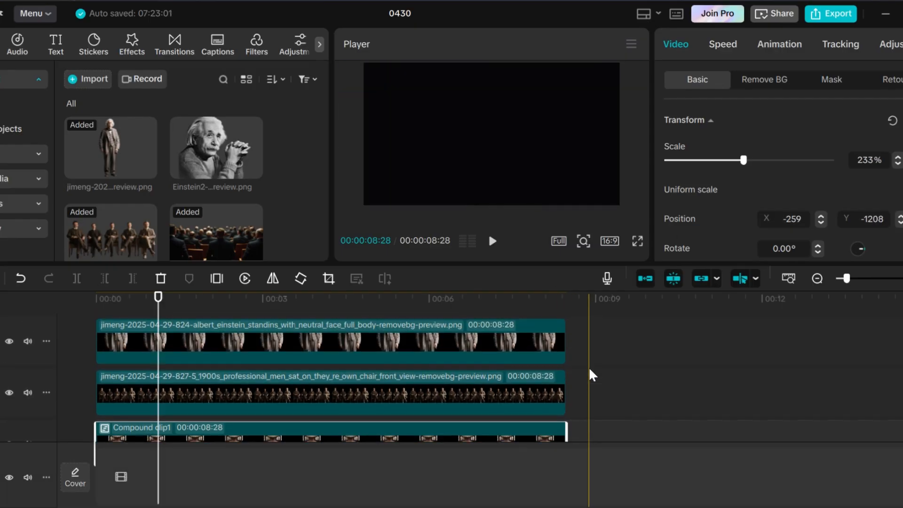
{"action": "left_click", "coordinate": [212, 376]}
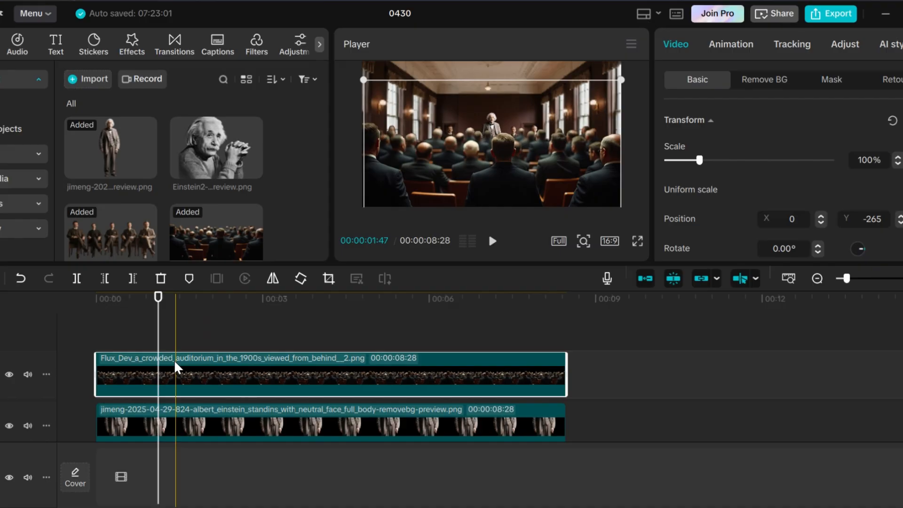
{"action": "left_click", "coordinate": [98, 301]}
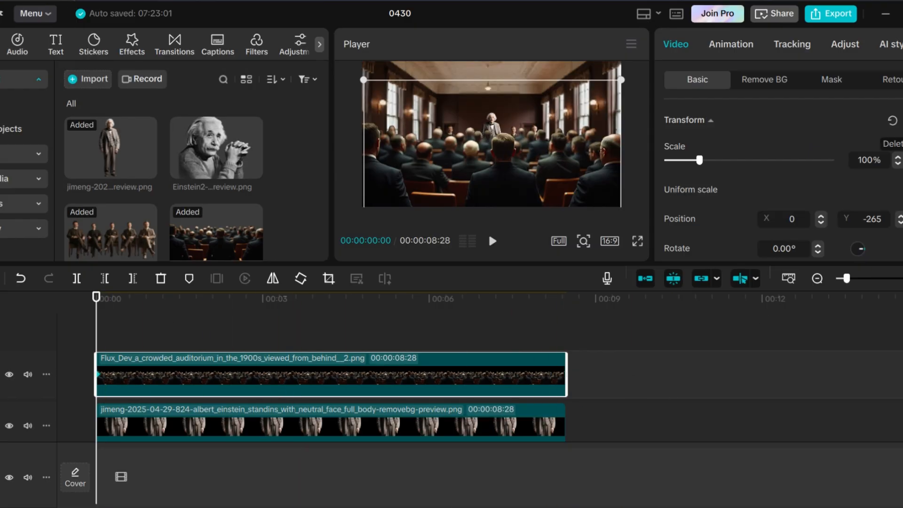
Step: At 00:00:06:01, scale the auditorium crowd image to 500% and move it down out of the frame to Y -4393
{"action": "left_click", "coordinate": [429, 310]}
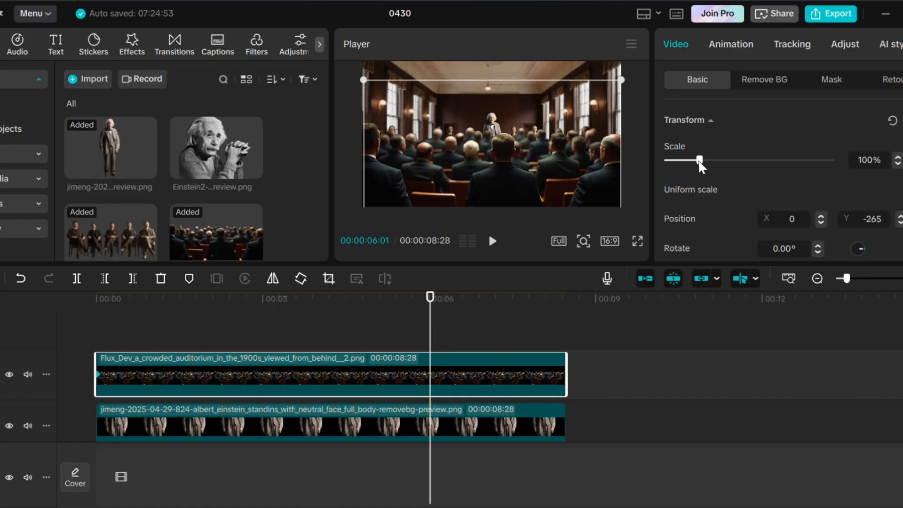
{"action": "left_click_drag", "start_coordinate": [700, 163], "coordinate": [823, 164]}
{"action": "left_click_drag", "start_coordinate": [557, 137], "coordinate": [555, 420]}
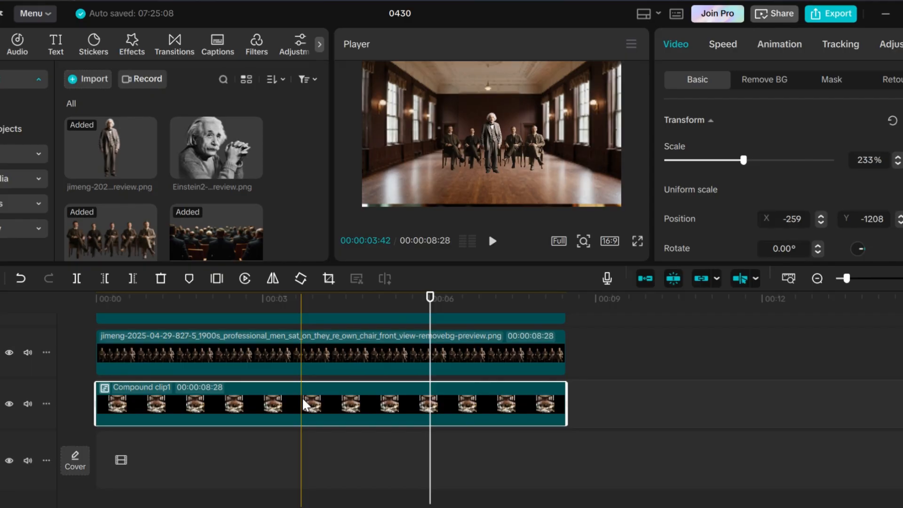
Step: Set the room compound clip's scale to 236% and lower it to cover the desk strip along the frame's lower edge
{"action": "left_click", "coordinate": [899, 158]}
{"action": "left_click", "coordinate": [900, 158]}
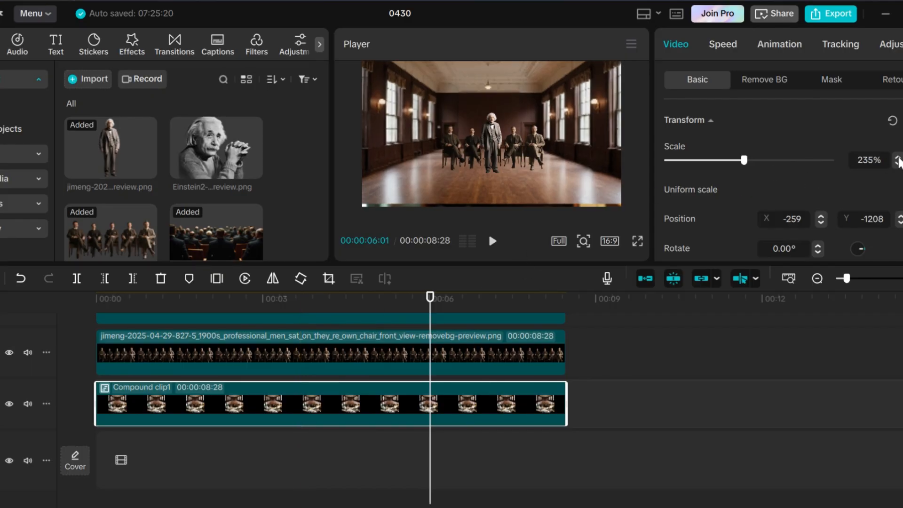
{"action": "left_click", "coordinate": [899, 158]}
{"action": "left_click", "coordinate": [900, 227]}
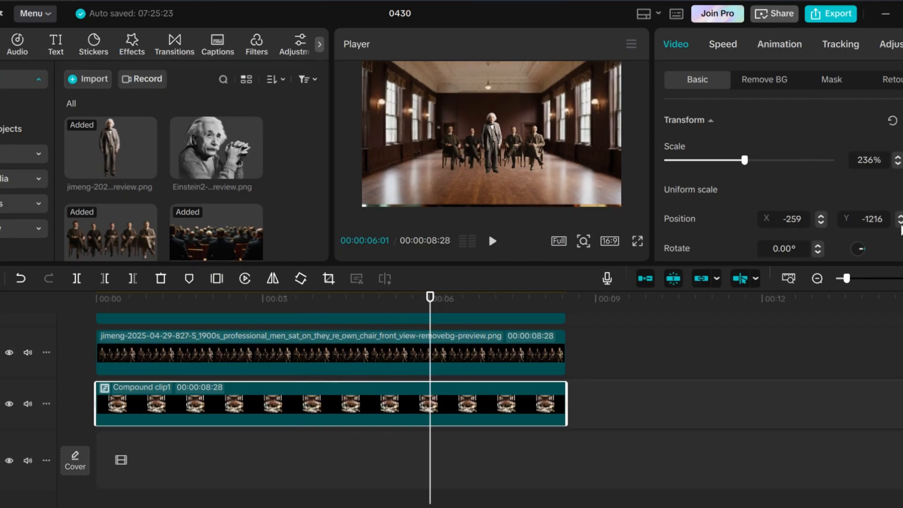
Step: Add a starting keyframe to the standing Einstein clip at 00:00:00:00
{"action": "double_click", "coordinate": [245, 379]}
{"action": "left_click", "coordinate": [159, 408]}
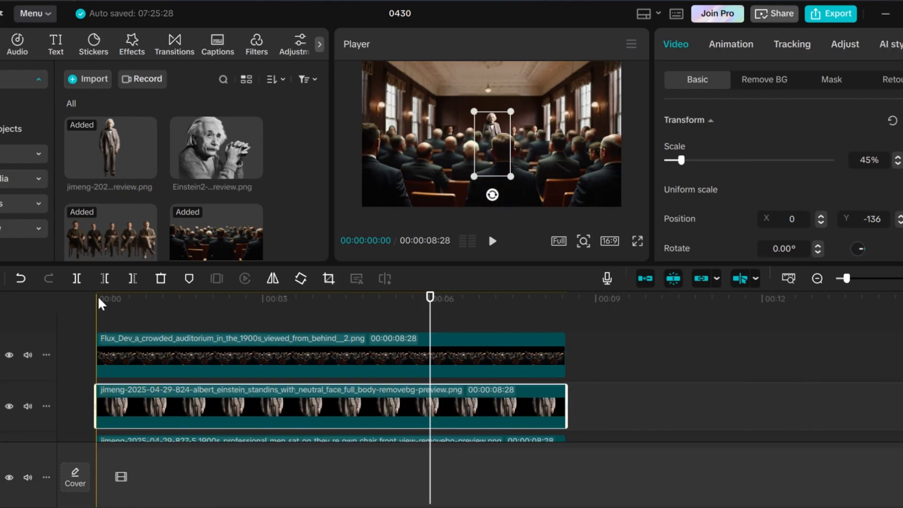
{"action": "left_click", "coordinate": [97, 298]}
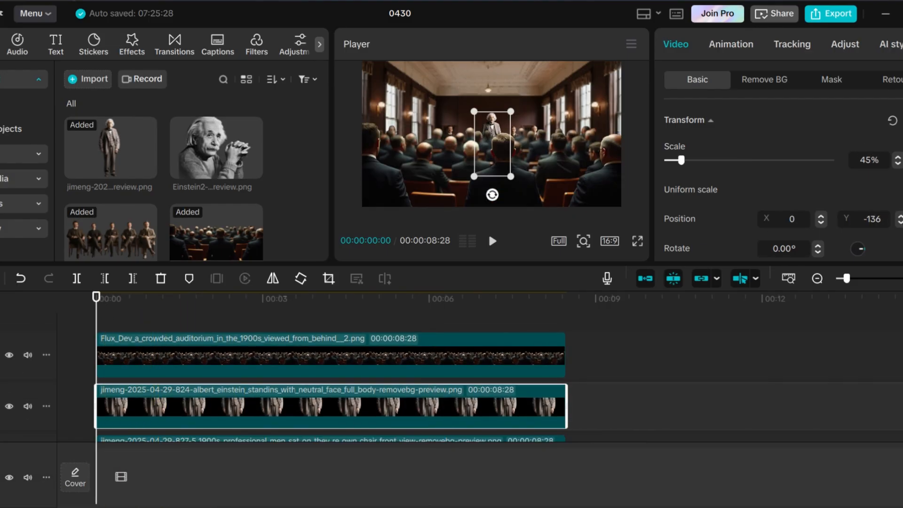
Step: At 00:00:06:01, scale the standing Einstein image to 115% and lower it to Y -764
{"action": "left_click", "coordinate": [459, 350]}
{"action": "left_click", "coordinate": [429, 299]}
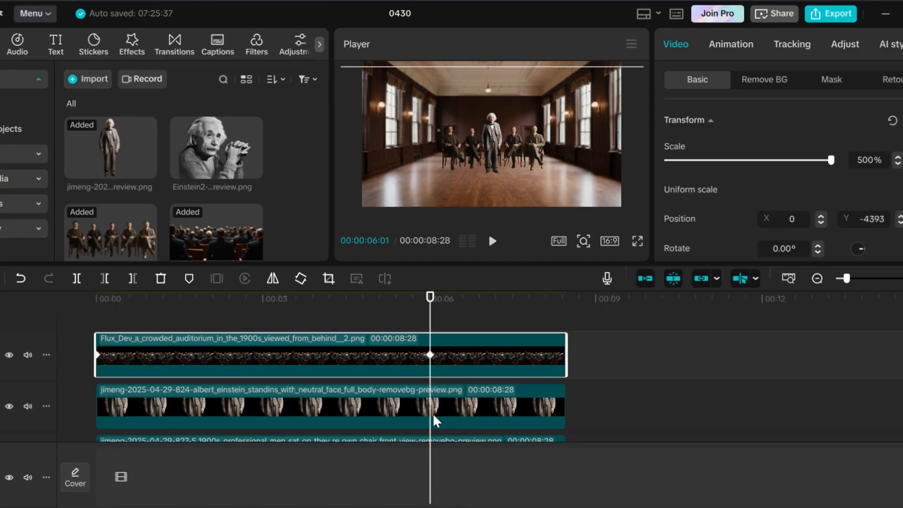
{"action": "left_click", "coordinate": [433, 413]}
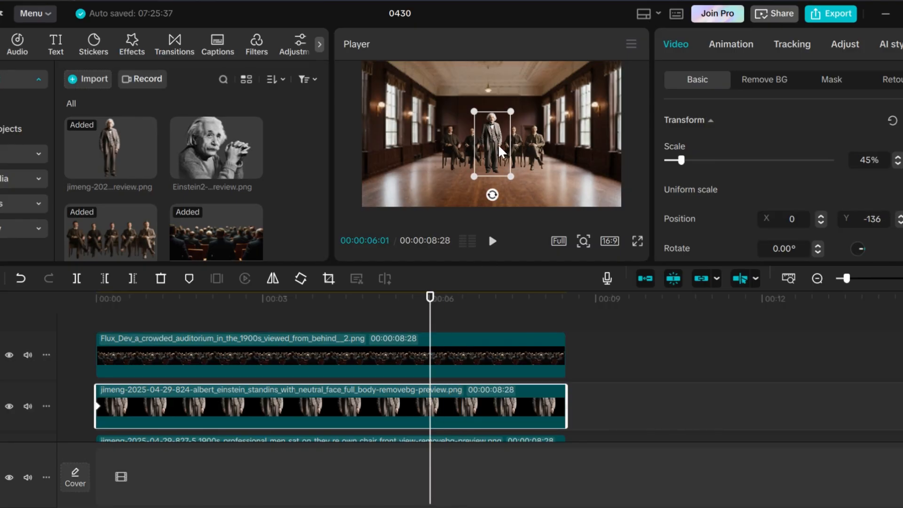
{"action": "left_click_drag", "start_coordinate": [512, 175], "coordinate": [517, 198]}
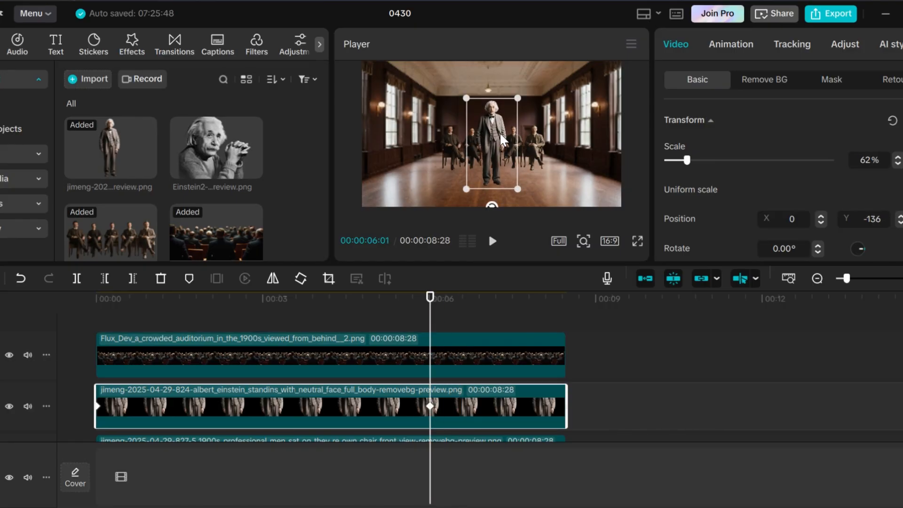
{"action": "left_click_drag", "start_coordinate": [499, 140], "coordinate": [500, 142]}
{"action": "left_click_drag", "start_coordinate": [518, 188], "coordinate": [537, 198]}
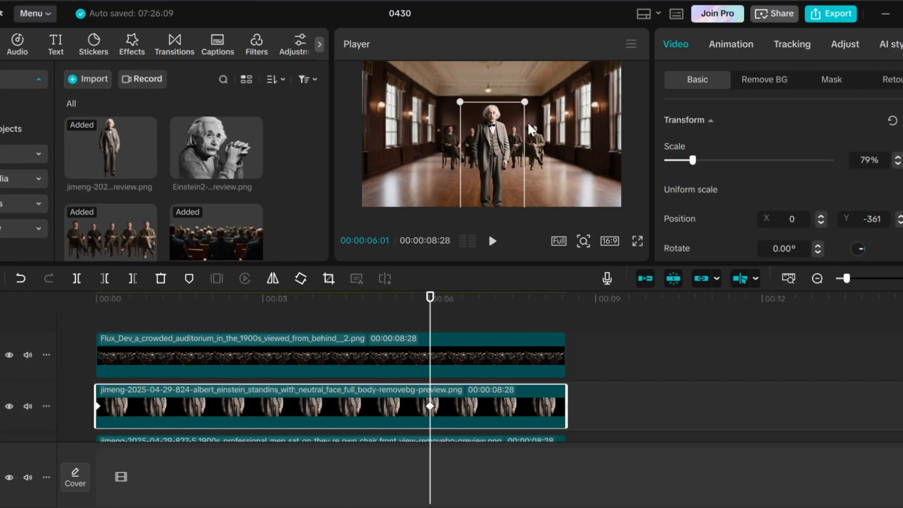
{"action": "left_click_drag", "start_coordinate": [525, 103], "coordinate": [532, 91]}
{"action": "left_click_drag", "start_coordinate": [507, 127], "coordinate": [506, 138]}
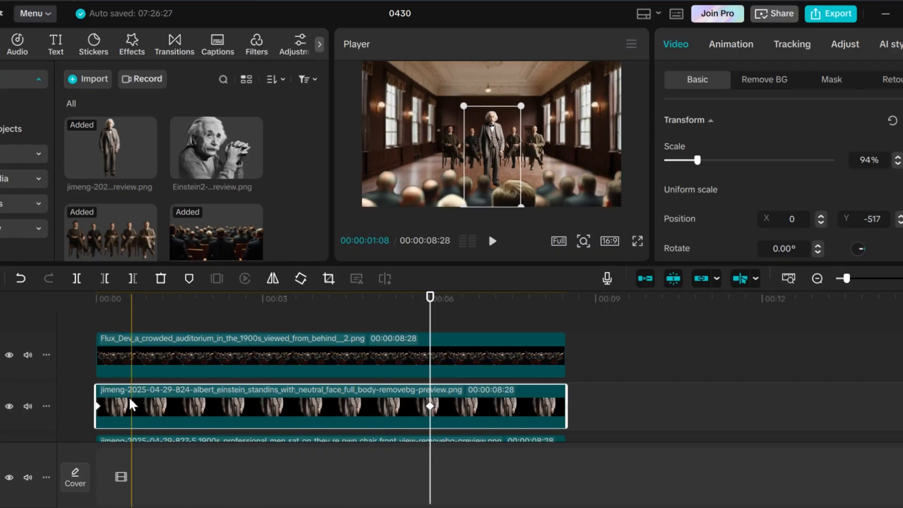
{"action": "left_click_drag", "start_coordinate": [530, 101], "coordinate": [541, 83]}
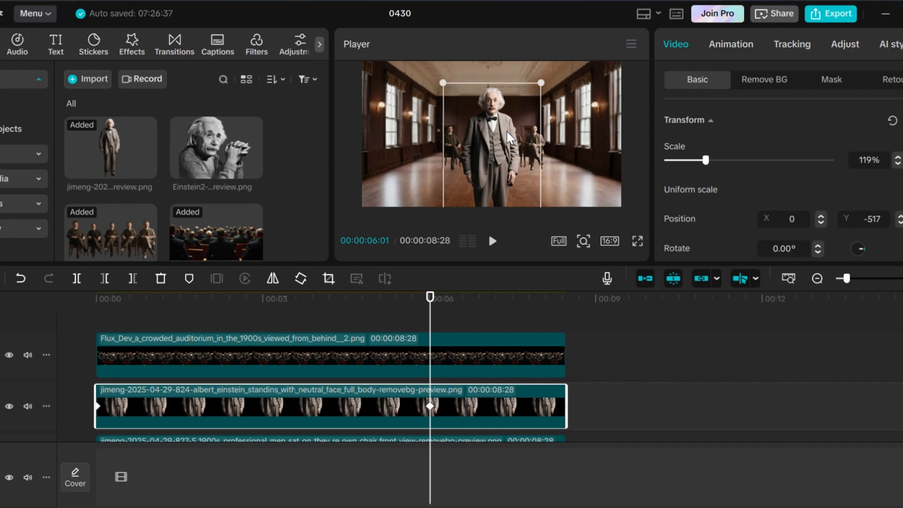
{"action": "left_click_drag", "start_coordinate": [504, 131], "coordinate": [505, 147]}
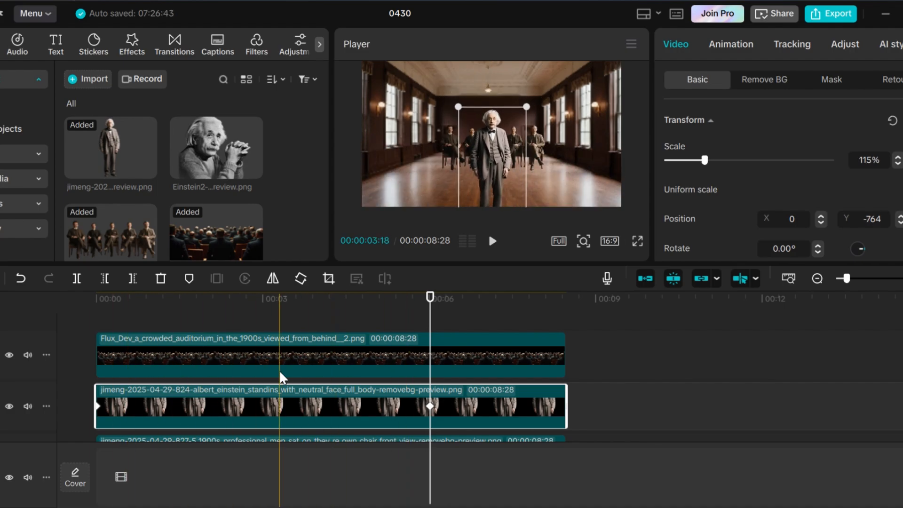
Step: Add a starting keyframe to the seated professional men clip at 00:00:00:00
{"action": "scroll", "coordinate": [288, 397], "scroll_direction": "down", "scroll_amount": 1}
{"action": "left_click", "coordinate": [287, 398]}
{"action": "left_click", "coordinate": [95, 300]}
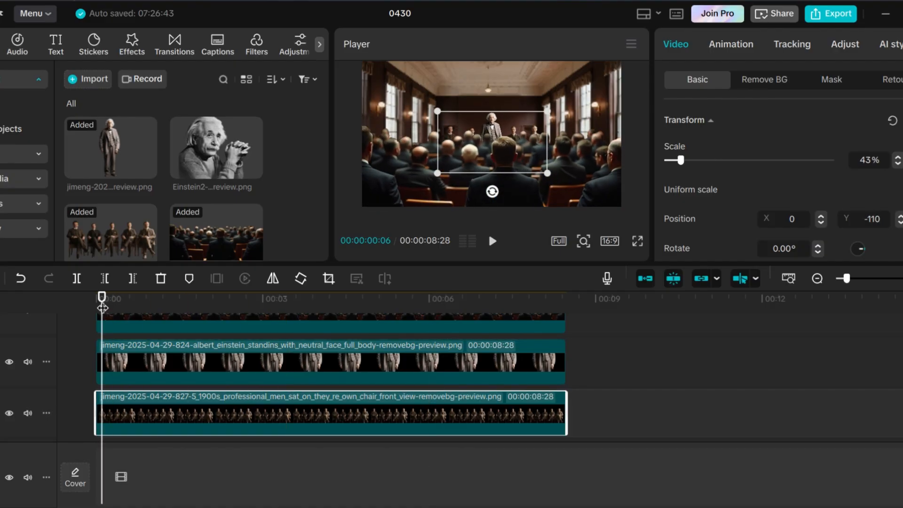
Step: At 00:00:06:01, scale the seated men image to 77% and lower it to Y -307
{"action": "left_click", "coordinate": [416, 363]}
{"action": "left_click", "coordinate": [430, 367]}
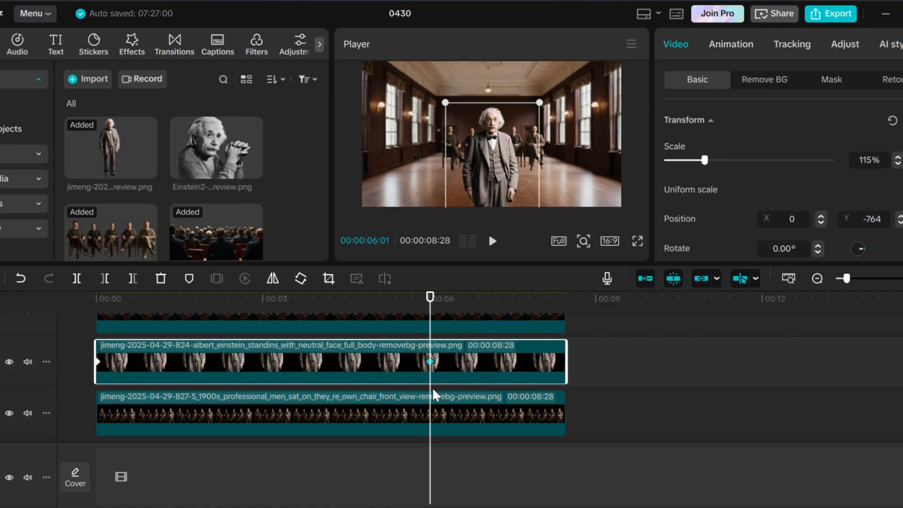
{"action": "left_click", "coordinate": [434, 408]}
{"action": "left_click_drag", "start_coordinate": [547, 173], "coordinate": [608, 200]}
{"action": "left_click_drag", "start_coordinate": [526, 142], "coordinate": [526, 154]}
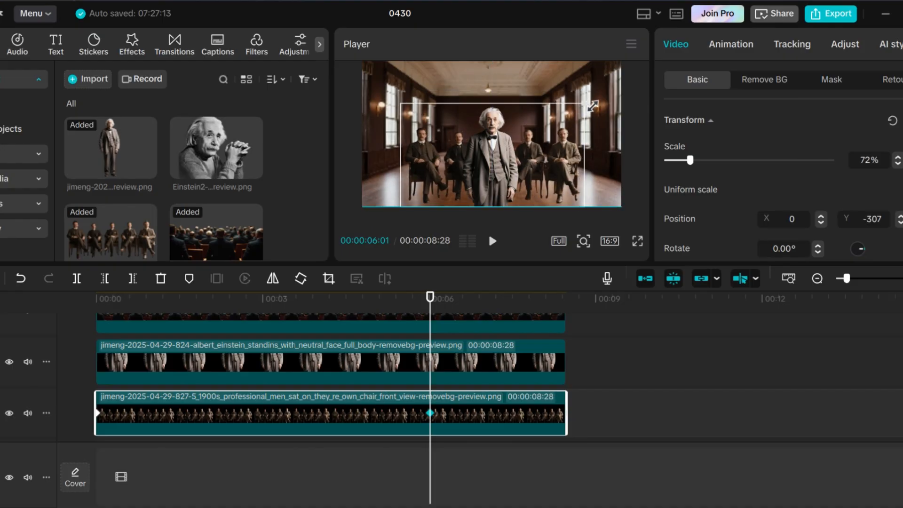
{"action": "left_click_drag", "start_coordinate": [586, 103], "coordinate": [595, 100]}
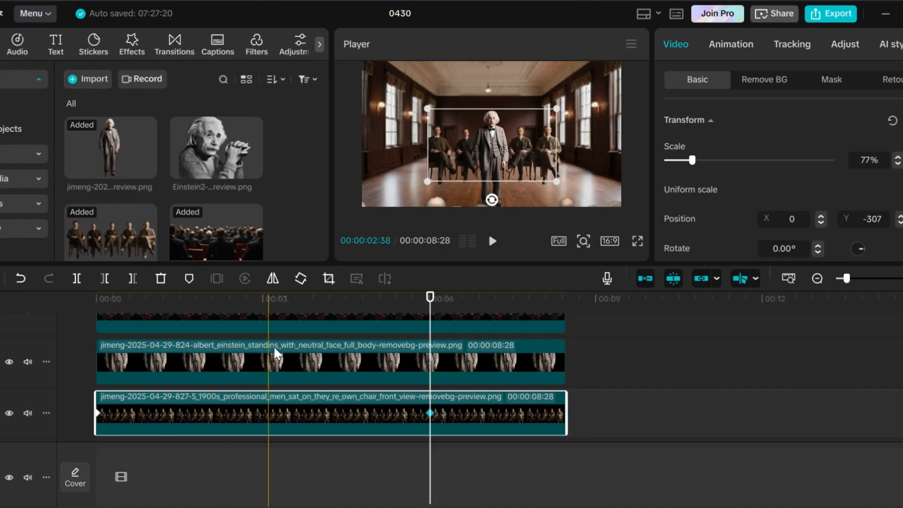
Step: Adjust the Einstein image's vertical position at the 00:00:06:01 keyframe to Y -672
{"action": "left_click", "coordinate": [427, 360]}
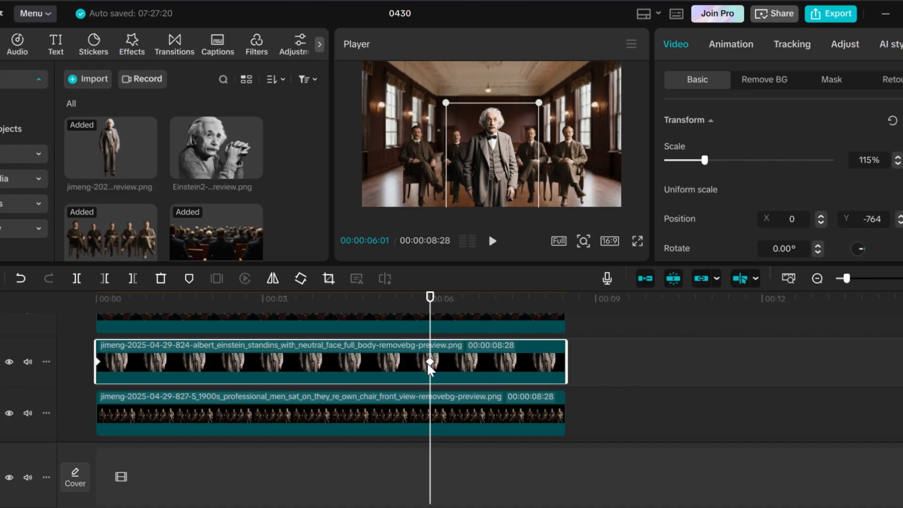
{"action": "left_click_drag", "start_coordinate": [498, 137], "coordinate": [499, 165]}
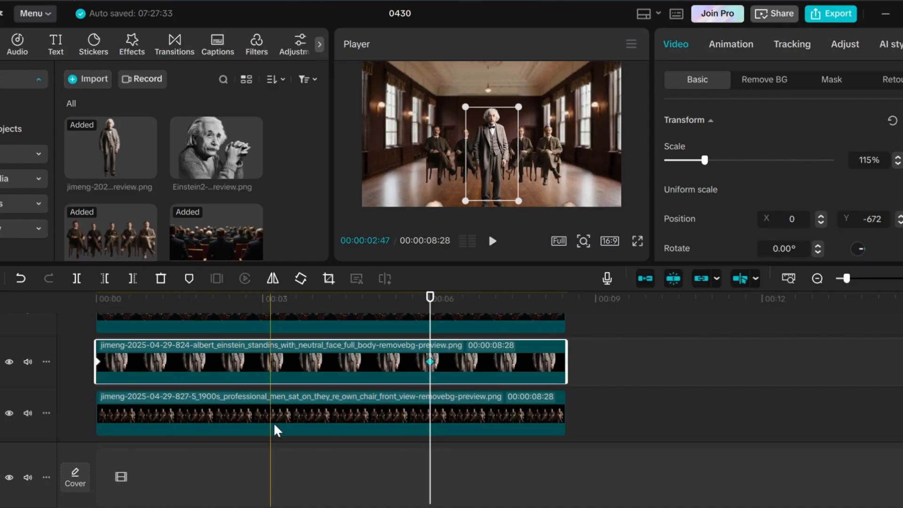
Step: Add a starting keyframe to the room compound clip at 00:00:00:00
{"action": "scroll", "coordinate": [445, 410], "scroll_direction": "down", "scroll_amount": 3}
{"action": "left_click", "coordinate": [113, 401]}
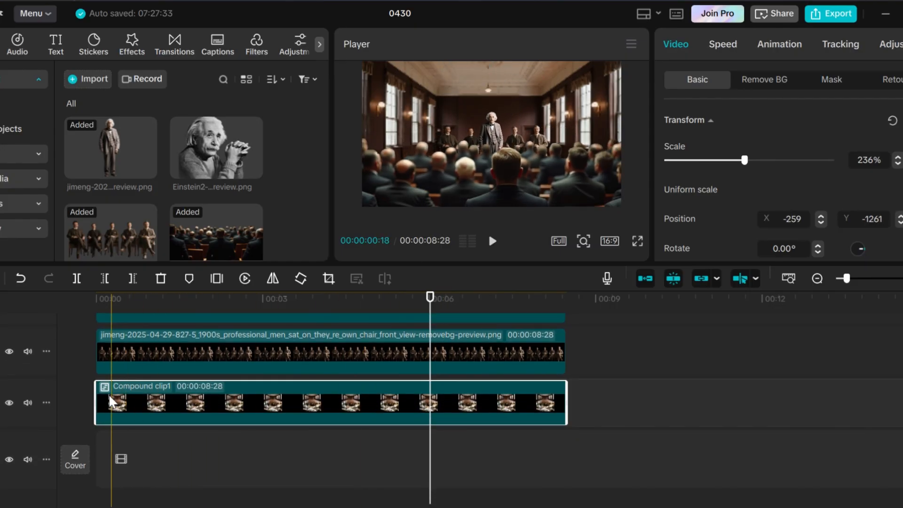
{"action": "left_click", "coordinate": [98, 303]}
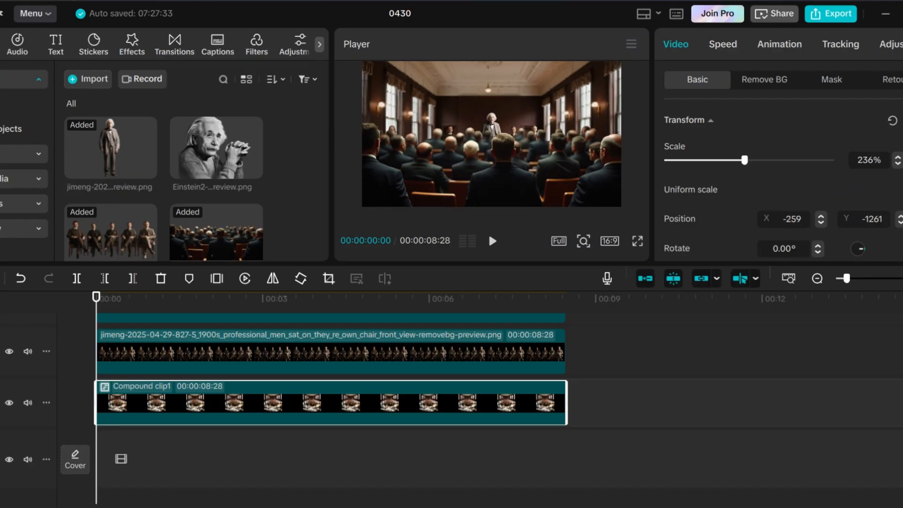
Step: At 00:00:06:01, scale the room compound clip to 353% and reposition it to X -328, Y -1797
{"action": "left_click", "coordinate": [428, 349]}
{"action": "left_click", "coordinate": [432, 398]}
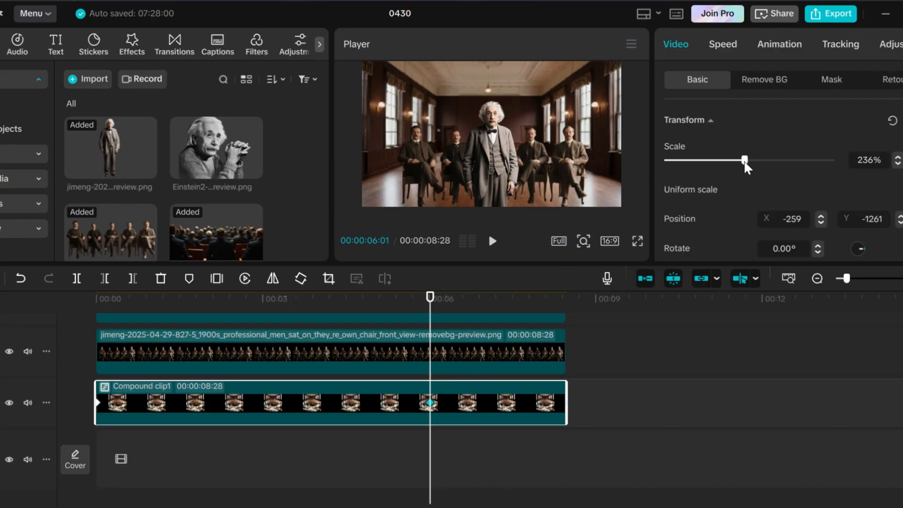
{"action": "left_click_drag", "start_coordinate": [744, 160], "coordinate": [770, 160]}
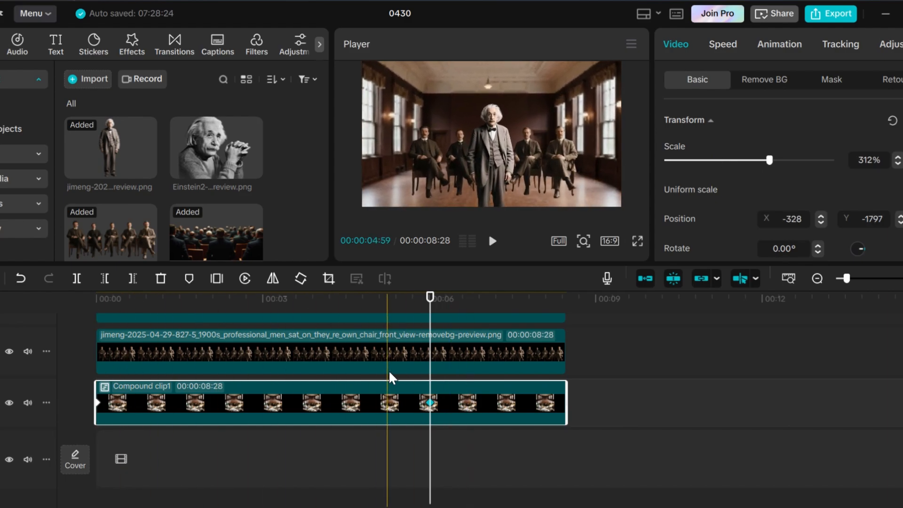
{"action": "left_click_drag", "start_coordinate": [771, 162], "coordinate": [782, 164]}
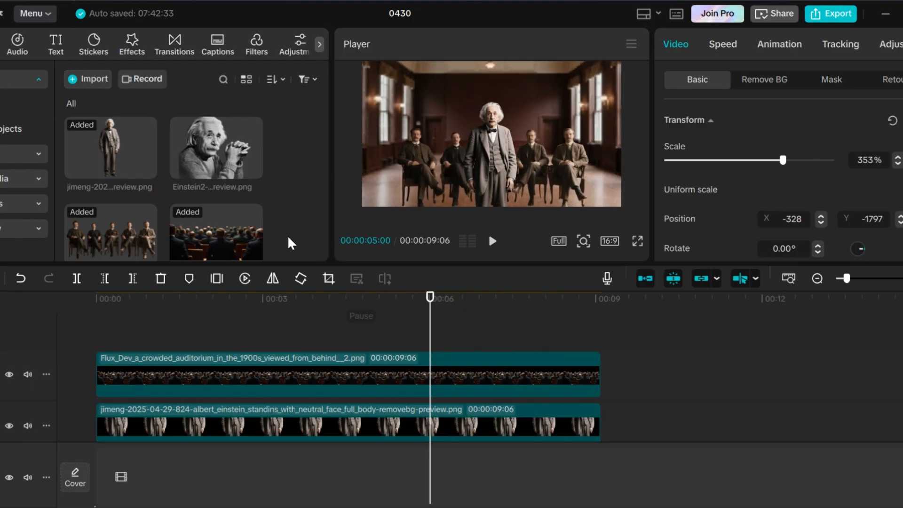
Step: Search the effects for "blur" and apply the Blur effect to the auditorium crowd clip at strength 10
{"action": "left_click", "coordinate": [134, 51]}
{"action": "left_click", "coordinate": [121, 81]}
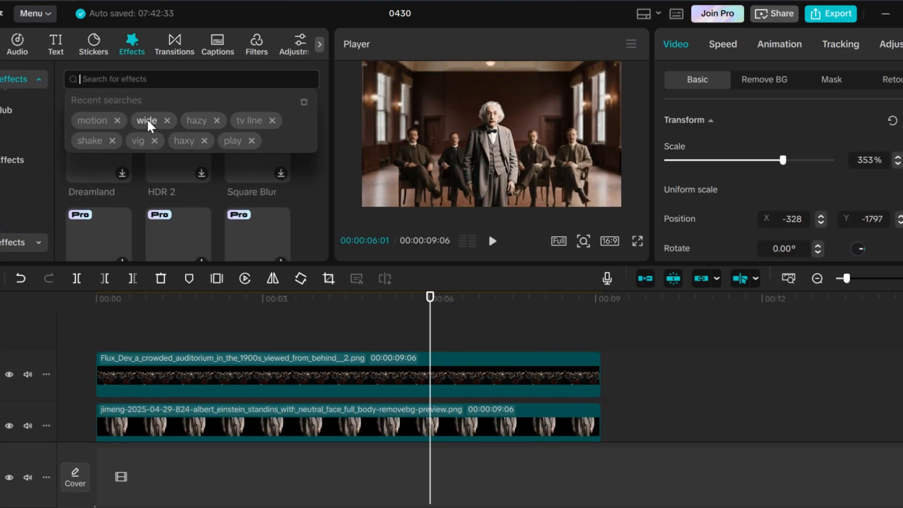
{"action": "type", "text": "blur"}
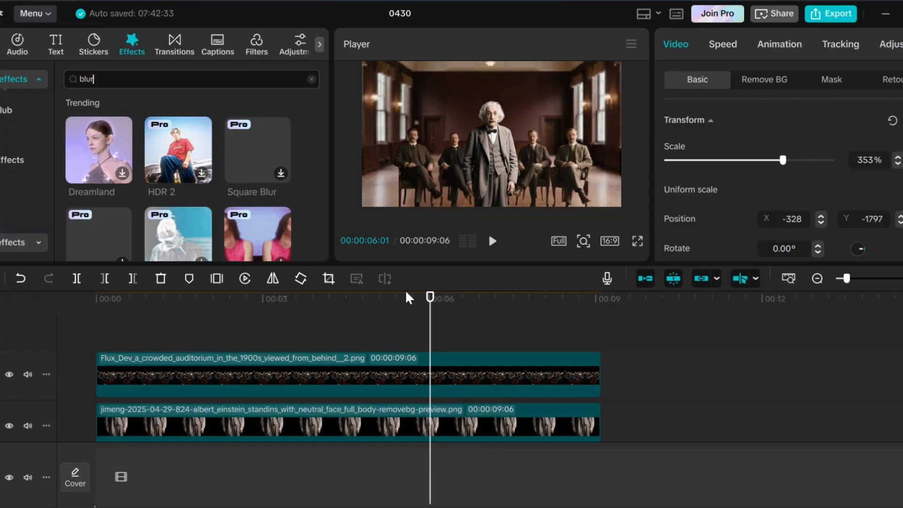
{"action": "key", "text": "Return"}
{"action": "scroll", "coordinate": [108, 216], "scroll_direction": "down", "scroll_amount": 1}
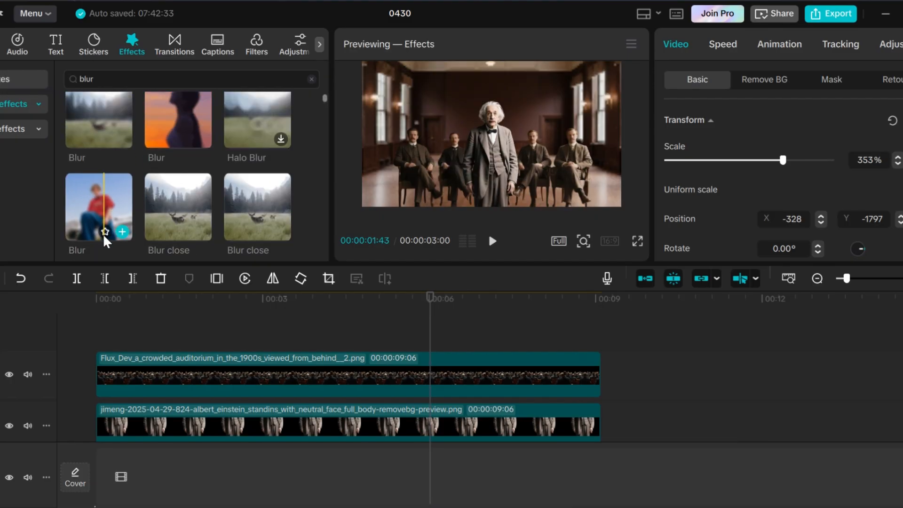
{"action": "left_click_drag", "start_coordinate": [103, 234], "coordinate": [170, 363]}
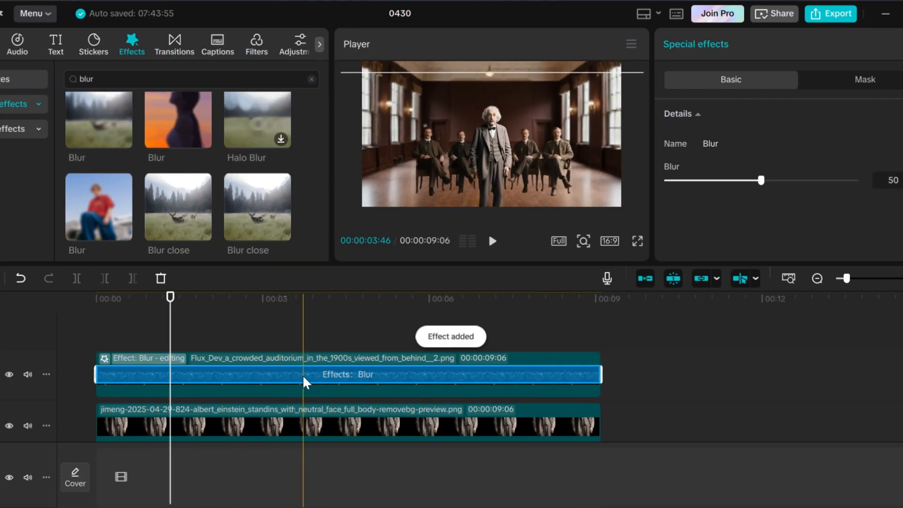
{"action": "left_click", "coordinate": [113, 309]}
{"action": "left_click_drag", "start_coordinate": [761, 181], "coordinate": [677, 197]}
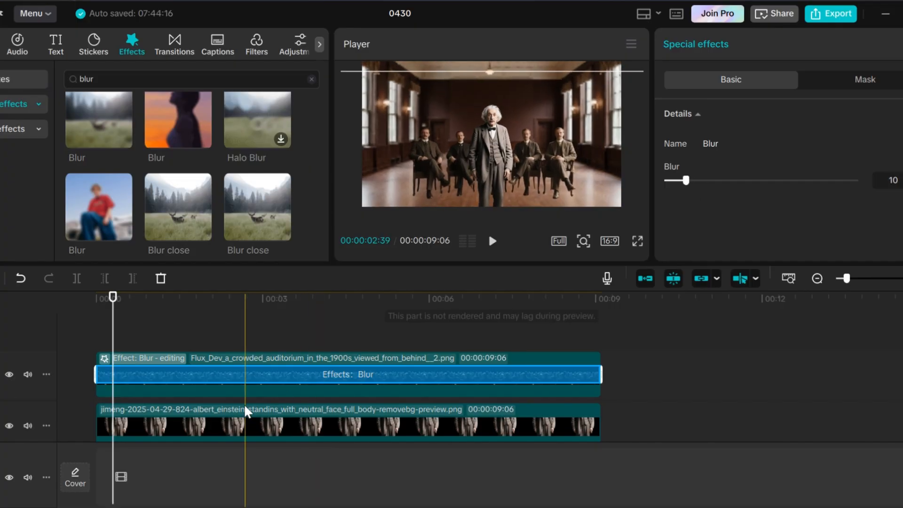
{"action": "left_click", "coordinate": [277, 320]}
Step: Apply the Blur effect to the seated men clip and set its strength to 9
{"action": "scroll", "coordinate": [215, 371], "scroll_direction": "down", "scroll_amount": 1}
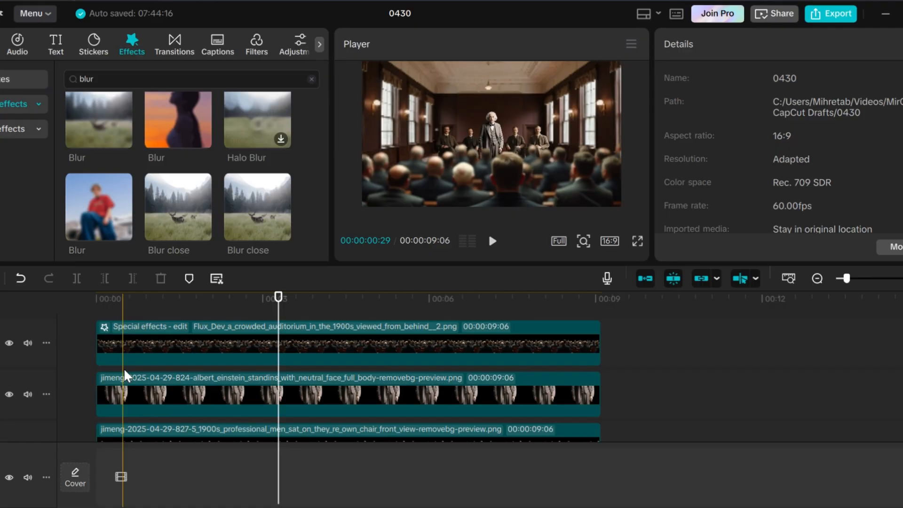
{"action": "scroll", "coordinate": [173, 352], "scroll_direction": "down", "scroll_amount": 1}
{"action": "left_click_drag", "start_coordinate": [173, 352], "coordinate": [145, 390]}
{"action": "left_click_drag", "start_coordinate": [760, 183], "coordinate": [688, 185]}
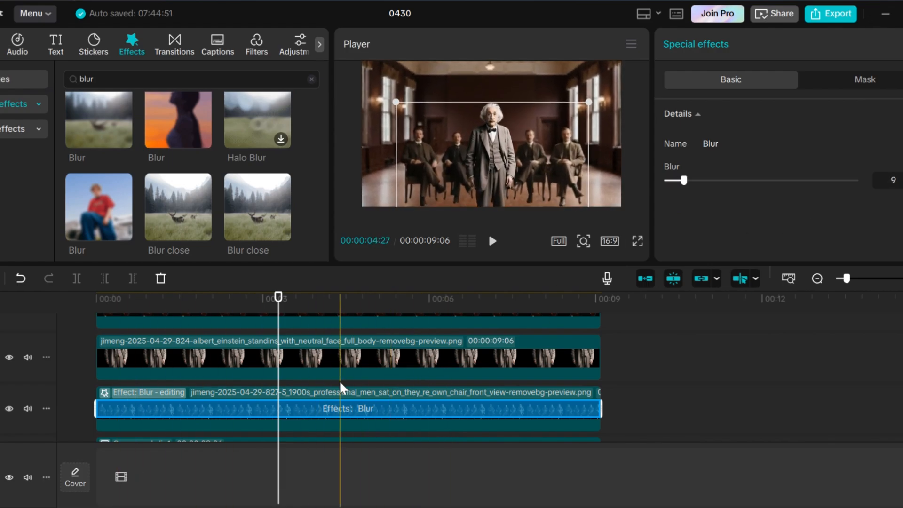
Step: Reopen the Blur effect on the auditorium crowd clip and set its strength to 11
{"action": "scroll", "coordinate": [337, 376], "scroll_direction": "up", "scroll_amount": 1}
{"action": "left_click", "coordinate": [310, 350]}
{"action": "left_click", "coordinate": [151, 328]}
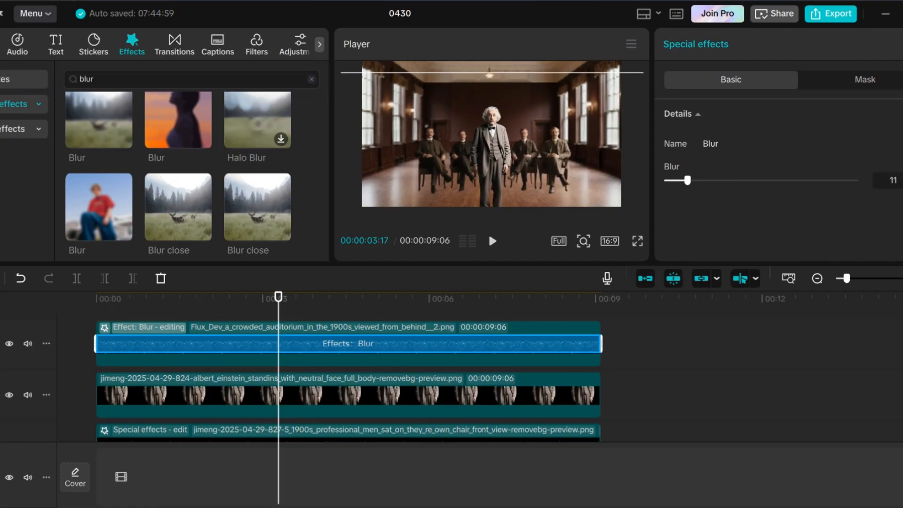
Step: Search the effects for "hazy" and add the Hazy effect above the crowd clip at the timeline's start
{"action": "scroll", "coordinate": [302, 382], "scroll_direction": "down", "scroll_amount": 2}
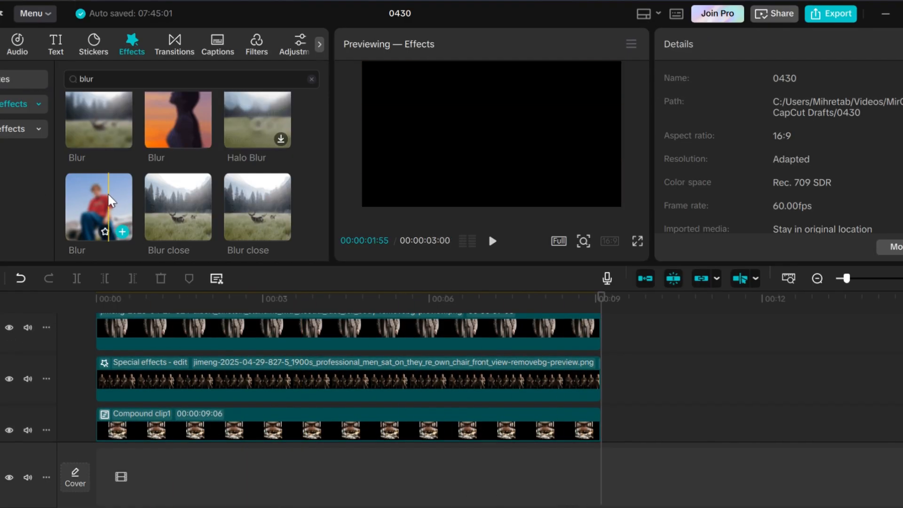
{"action": "left_click", "coordinate": [96, 79]}
{"action": "key", "text": "BackSpace"}
{"action": "key", "text": "BackSpace"}
{"action": "key", "text": "BackSpace"}
{"action": "key", "text": "BackSpace"}
{"action": "type", "text": "hazy"}
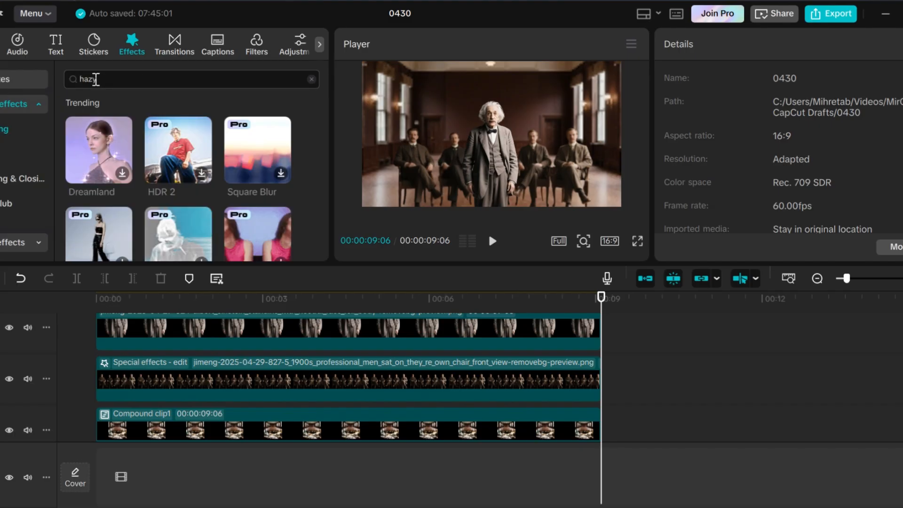
{"action": "left_click", "coordinate": [175, 79]}
{"action": "type", "text": "hazy"}
{"action": "key", "text": "Return"}
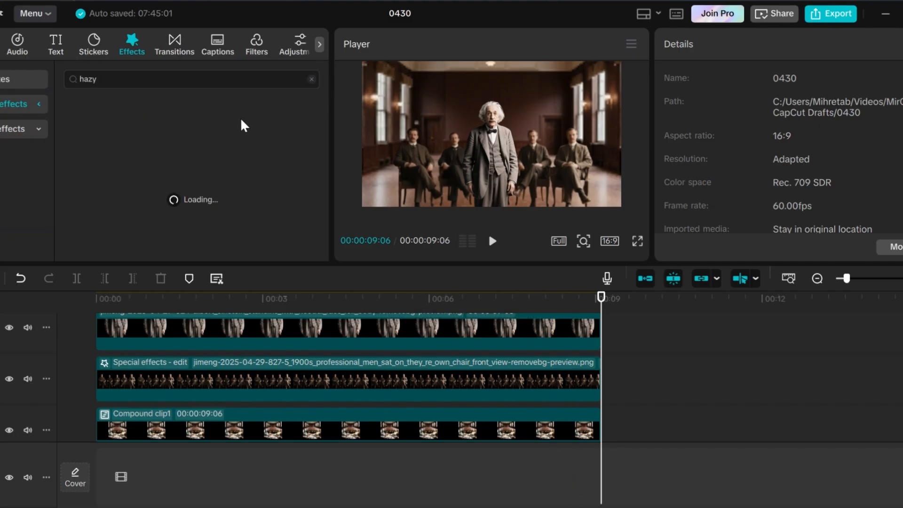
{"action": "scroll", "coordinate": [186, 349], "scroll_direction": "up", "scroll_amount": 3}
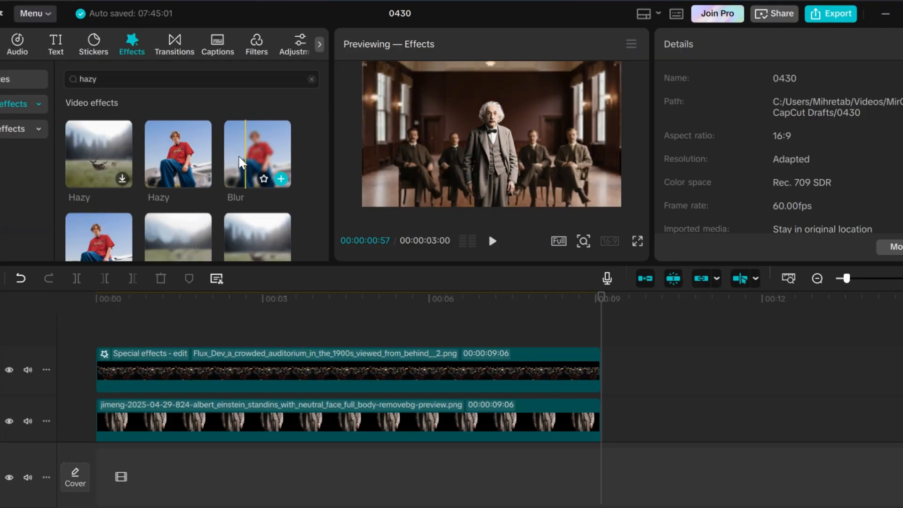
{"action": "left_click_drag", "start_coordinate": [174, 171], "coordinate": [97, 328]}
Step: Extend the Hazy effect to the end of the clips and set its Blur to 30
{"action": "left_click_drag", "start_coordinate": [264, 354], "coordinate": [602, 355]}
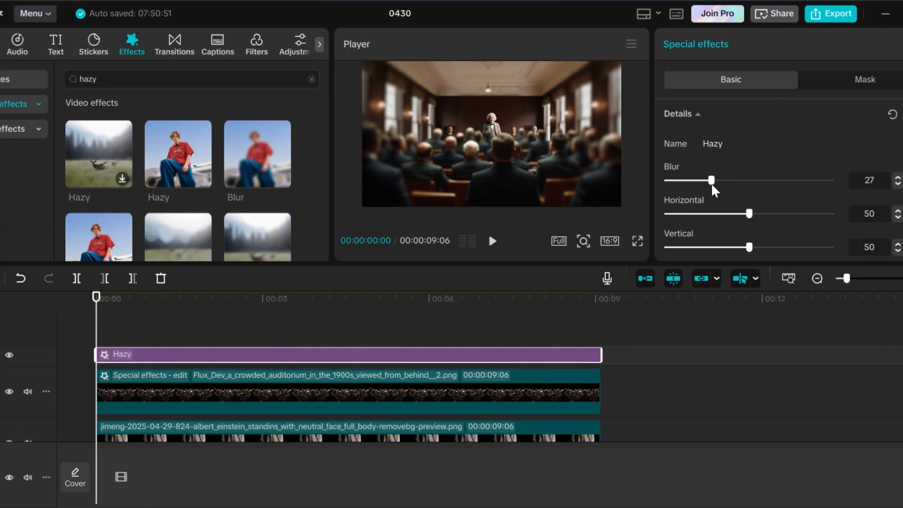
{"action": "left_click_drag", "start_coordinate": [712, 183], "coordinate": [712, 182]}
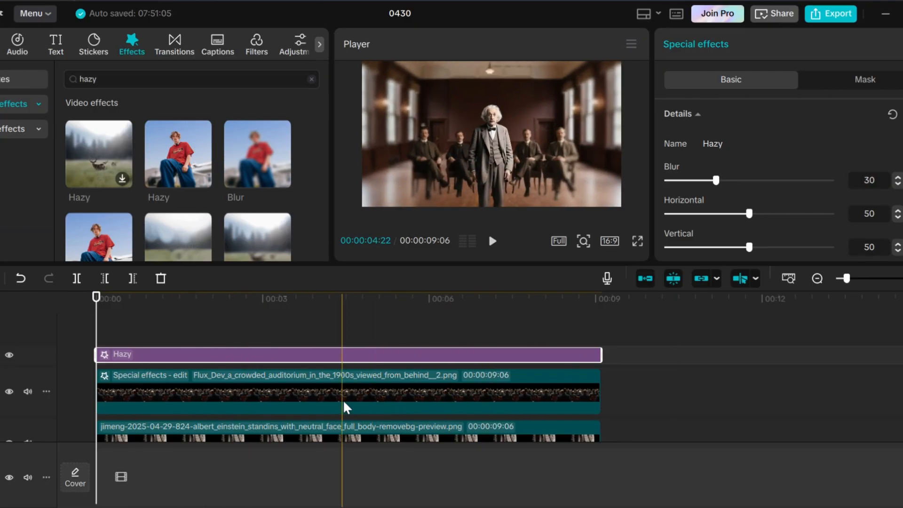
{"action": "scroll", "coordinate": [499, 381], "scroll_direction": "down", "scroll_amount": 4}
{"action": "left_click", "coordinate": [636, 374]}
{"action": "scroll", "coordinate": [308, 360], "scroll_direction": "up", "scroll_amount": 1}
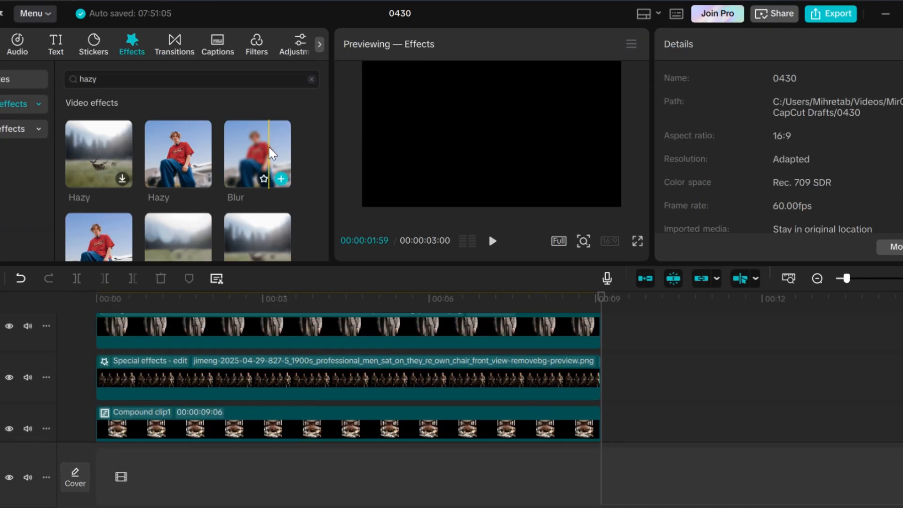
Step: Apply the Blur effect to the background compound clip and reduce its blur strength
{"action": "left_click_drag", "start_coordinate": [268, 145], "coordinate": [162, 421]}
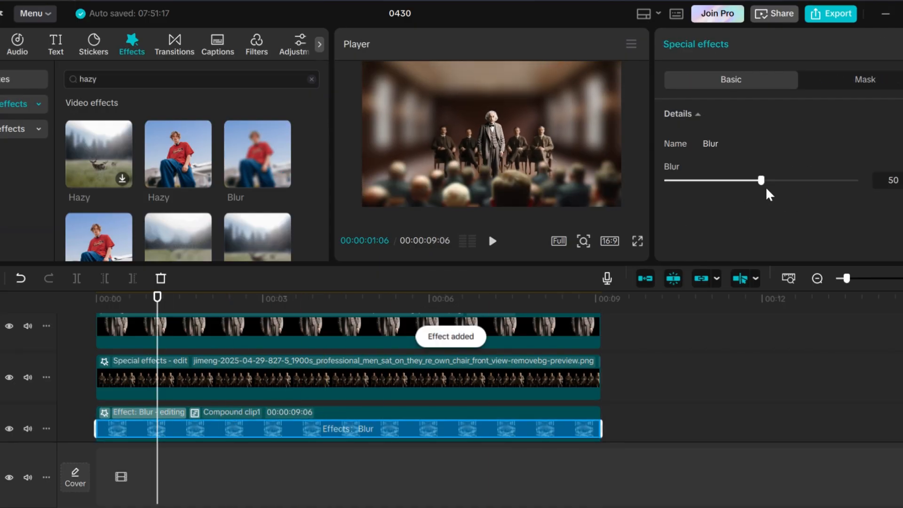
{"action": "left_click_drag", "start_coordinate": [682, 194], "coordinate": [679, 194]}
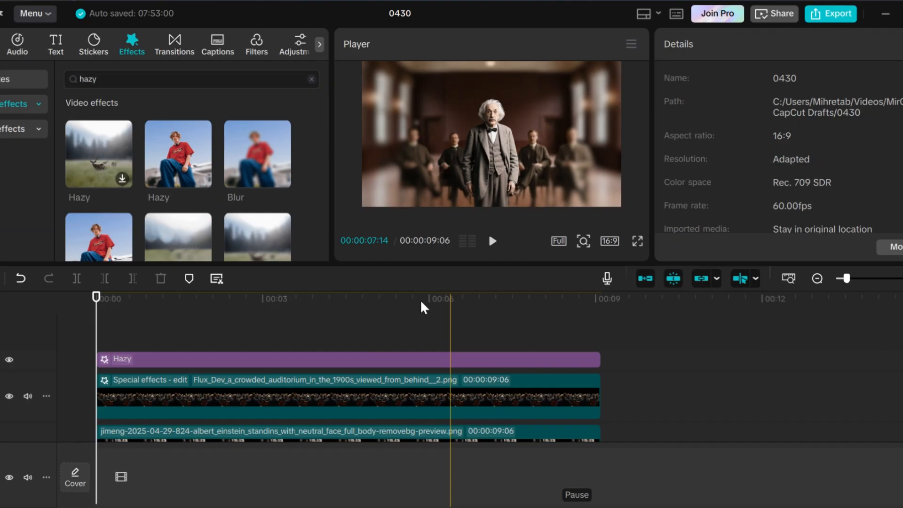
Step: Add a custom adjustment layer above the Hazy effect and stretch it across the full length of the clips
{"action": "left_click", "coordinate": [298, 43]}
{"action": "left_click_drag", "start_coordinate": [92, 89], "coordinate": [602, 360]}
Step: Keyframe the adjustment layer at the camera keyframe near 6 seconds and desaturate the picture to black and white after it
{"action": "scroll", "coordinate": [513, 385], "scroll_direction": "down", "scroll_amount": 2}
{"action": "left_click", "coordinate": [508, 383]}
{"action": "left_click", "coordinate": [430, 373]}
{"action": "scroll", "coordinate": [432, 372], "scroll_direction": "up", "scroll_amount": 2}
{"action": "left_click", "coordinate": [430, 360]}
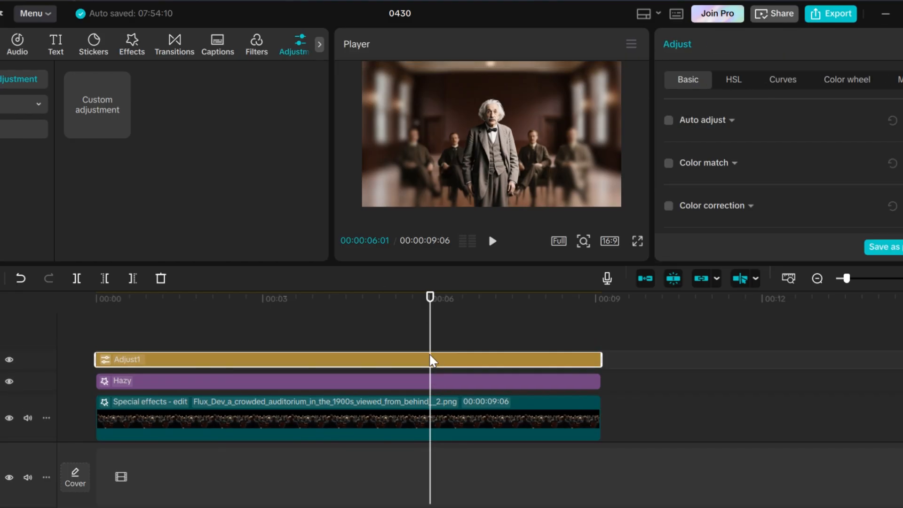
{"action": "scroll", "coordinate": [813, 165], "scroll_direction": "down", "scroll_amount": 10}
{"action": "scroll", "coordinate": [814, 166], "scroll_direction": "up", "scroll_amount": 5}
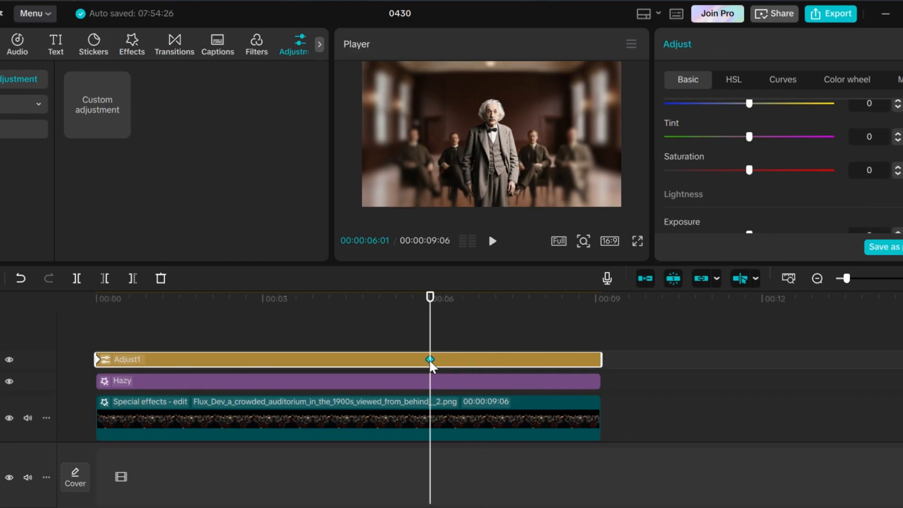
{"action": "left_click", "coordinate": [645, 322]}
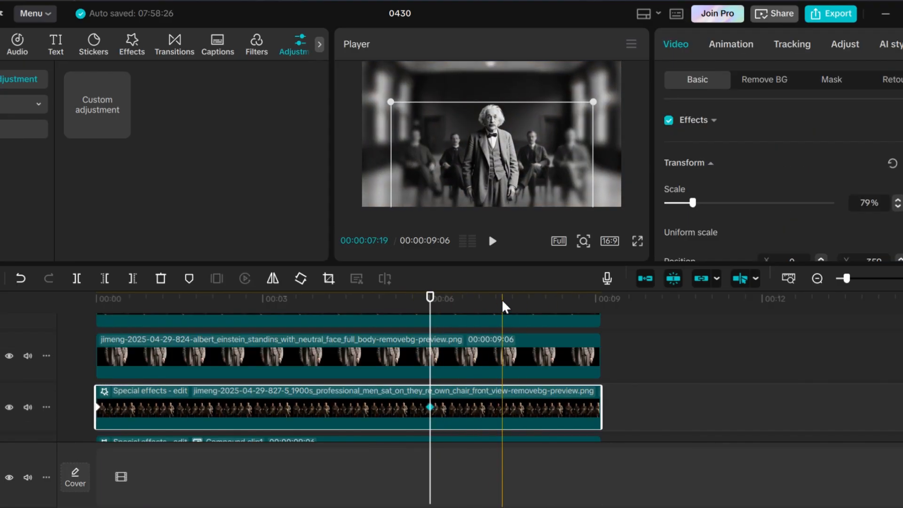
Step: Keyframe the seated men clip at about 7.5 seconds and move the men down out of frame at the clip's end
{"action": "left_click_drag", "start_coordinate": [501, 299], "coordinate": [510, 308]}
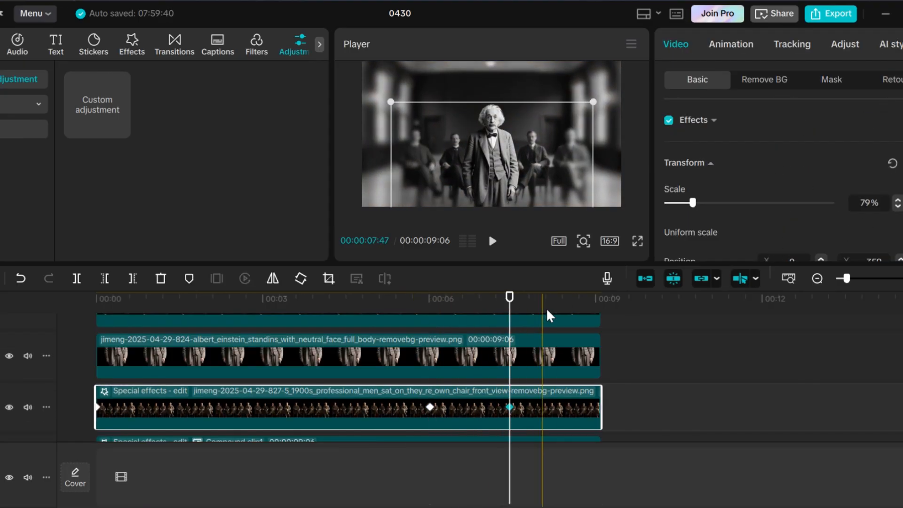
{"action": "left_click", "coordinate": [600, 299]}
{"action": "left_click_drag", "start_coordinate": [494, 179], "coordinate": [500, 279]}
{"action": "scroll", "coordinate": [434, 385], "scroll_direction": "up", "scroll_amount": 1}
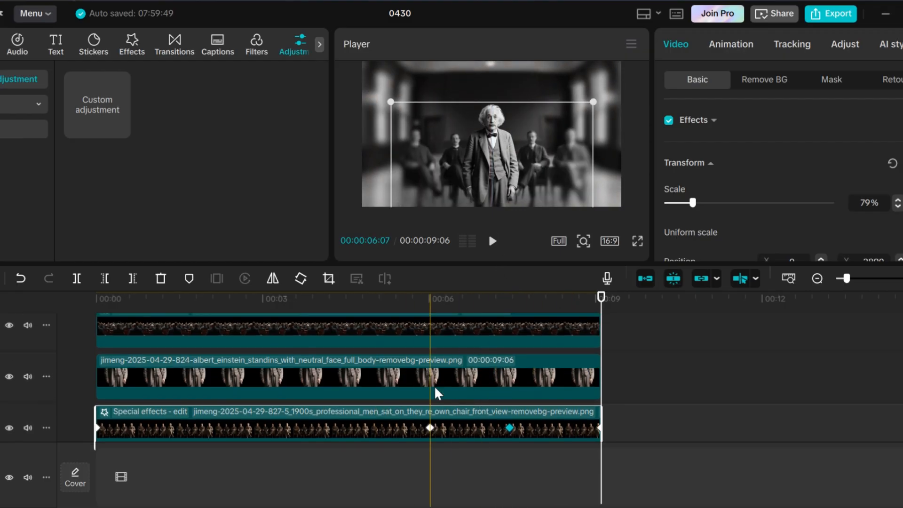
Step: Keyframe the standing Einstein clip at 00:00:07:27 and move him down out of frame at the clip's end
{"action": "left_click", "coordinate": [434, 385]}
{"action": "left_click", "coordinate": [430, 377]}
{"action": "left_click", "coordinate": [503, 417]}
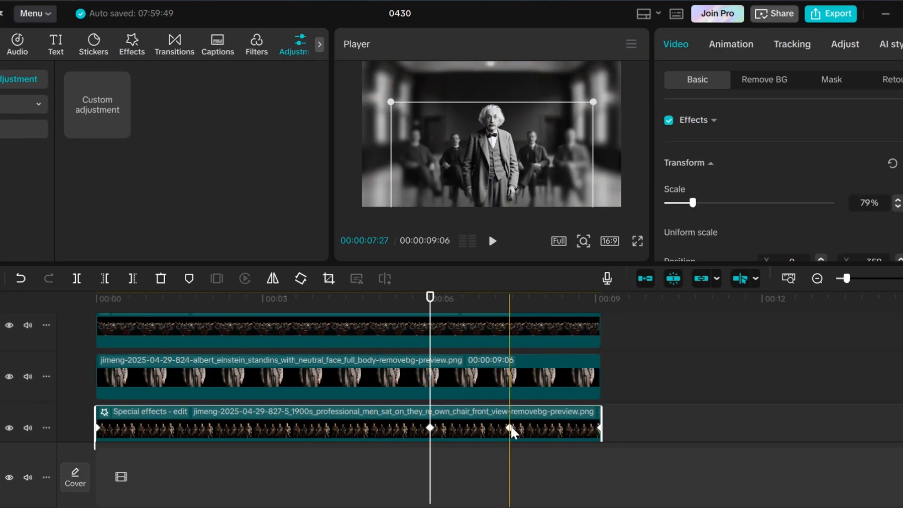
{"action": "left_click", "coordinate": [512, 380]}
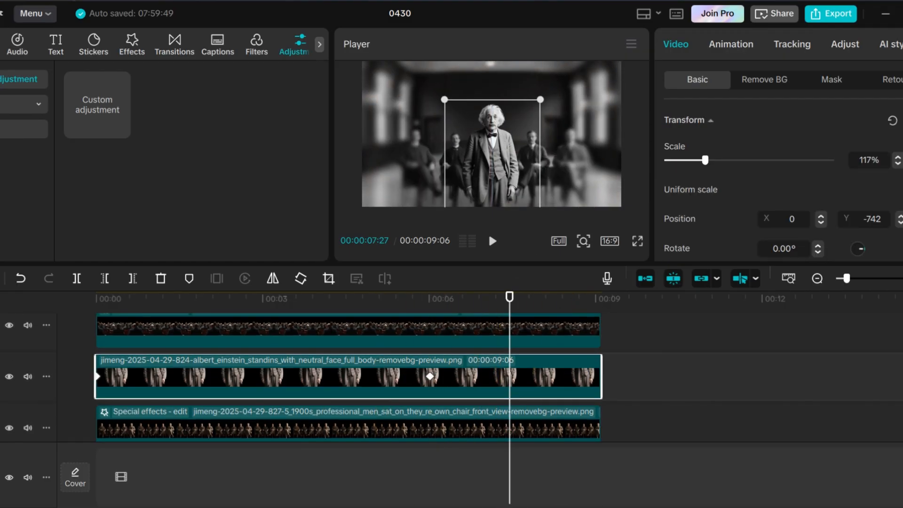
{"action": "left_click", "coordinate": [595, 385]}
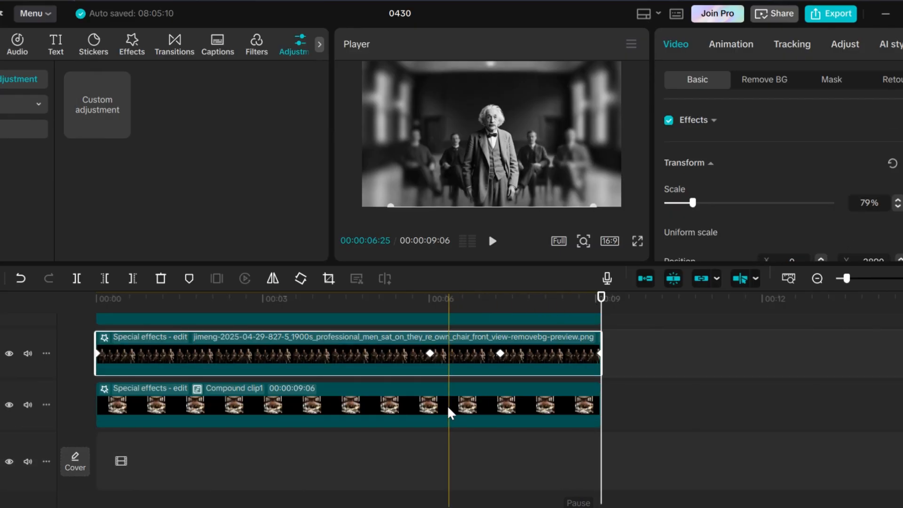
Step: Keyframe the compound clip at 00:00:07:17 and shift it upward at 00:00:09:06 until the messy desk fills the frame
{"action": "left_click", "coordinate": [433, 396]}
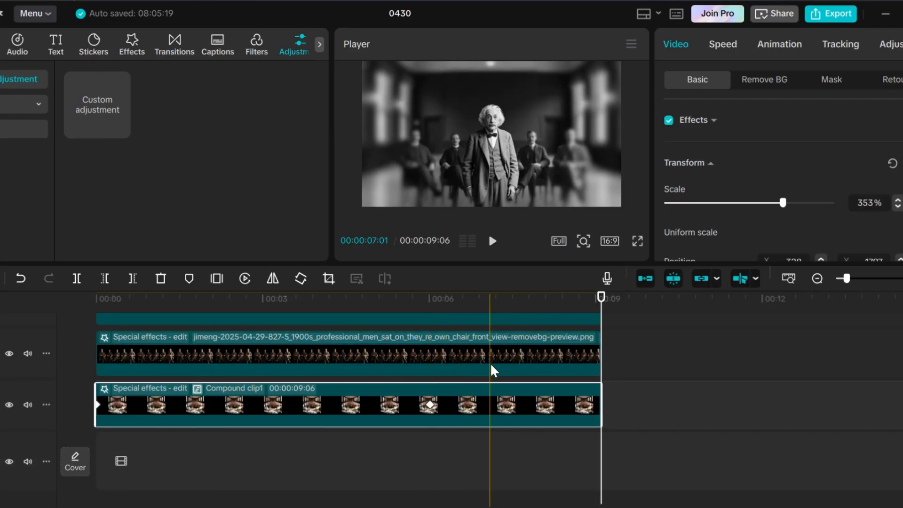
{"action": "left_click", "coordinate": [501, 350]}
{"action": "left_click", "coordinate": [503, 394]}
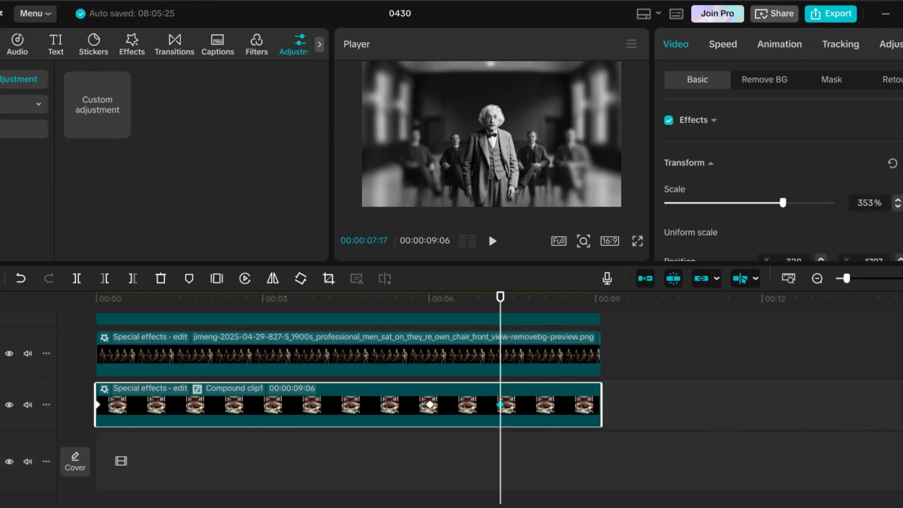
{"action": "key", "text": "Down"}
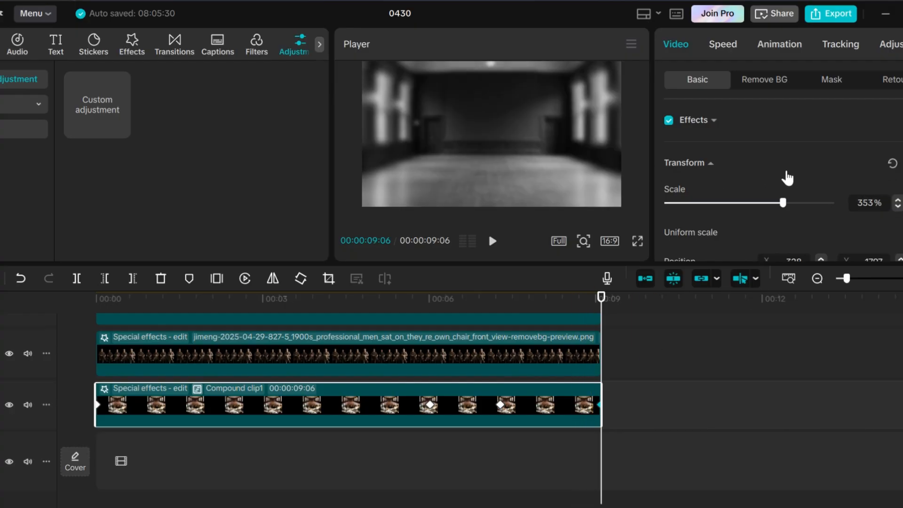
{"action": "left_click_drag", "start_coordinate": [488, 154], "coordinate": [484, 33]}
{"action": "left_click_drag", "start_coordinate": [492, 123], "coordinate": [496, 84]}
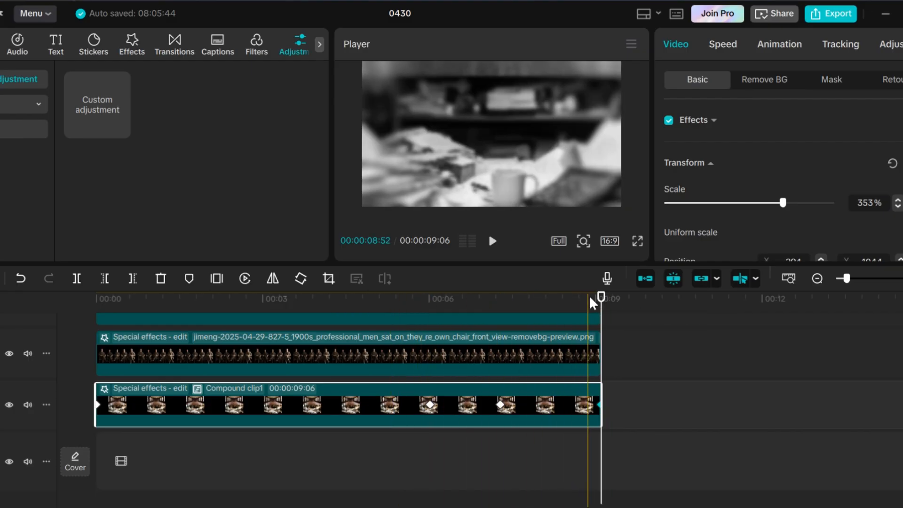
Step: Add the Einstein2 portrait image on its own layer above the compound clip, starting at about 00:00:07:22
{"action": "left_click", "coordinate": [1, 46]}
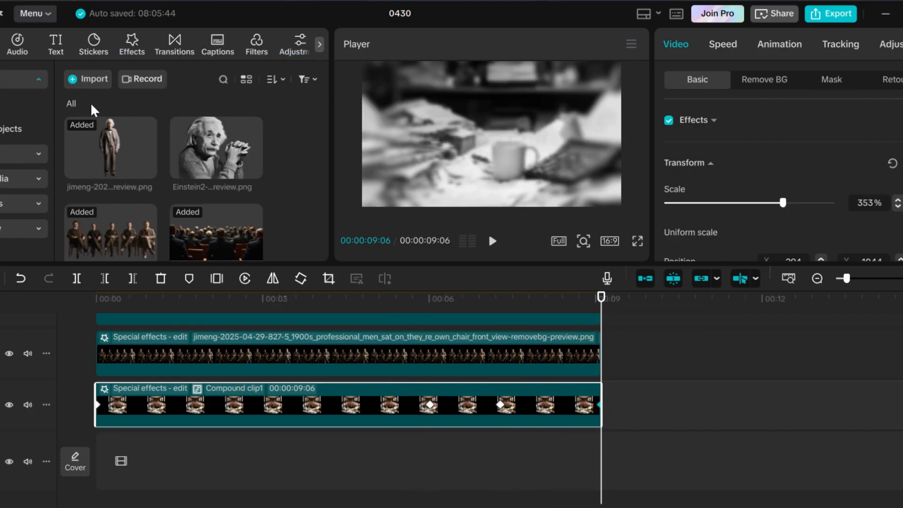
{"action": "left_click_drag", "start_coordinate": [214, 143], "coordinate": [504, 379]}
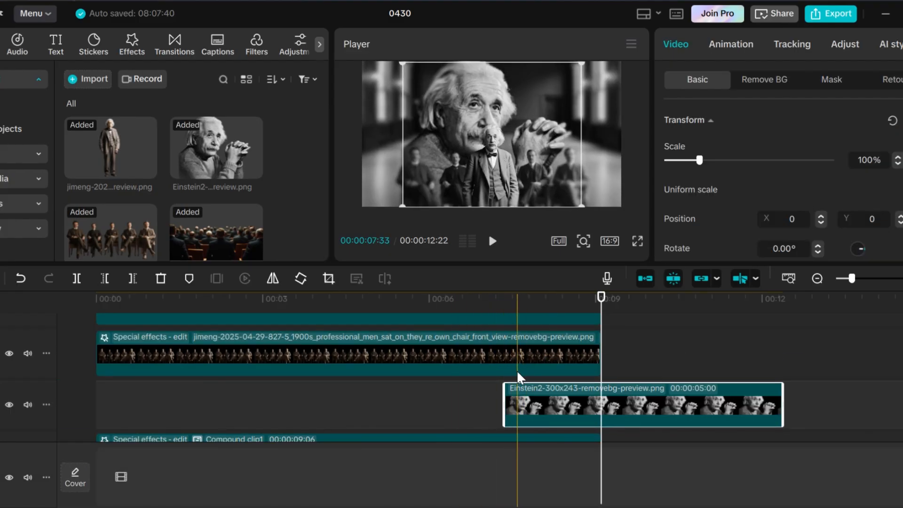
{"action": "left_click", "coordinate": [507, 367]}
{"action": "left_click", "coordinate": [517, 399]}
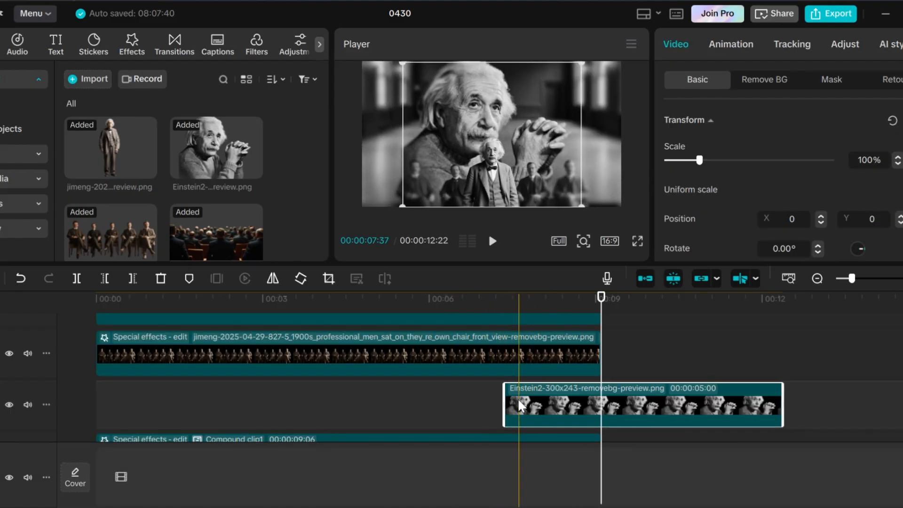
{"action": "left_click", "coordinate": [506, 308]}
Step: Lengthen both layers inside the compound clip to 00:00:18:04 and extend the compound clip itself to 00:00:12:22
{"action": "scroll", "coordinate": [593, 389], "scroll_direction": "down", "scroll_amount": 2}
{"action": "left_click_drag", "start_coordinate": [593, 390], "coordinate": [802, 384]}
{"action": "double_click", "coordinate": [726, 409]}
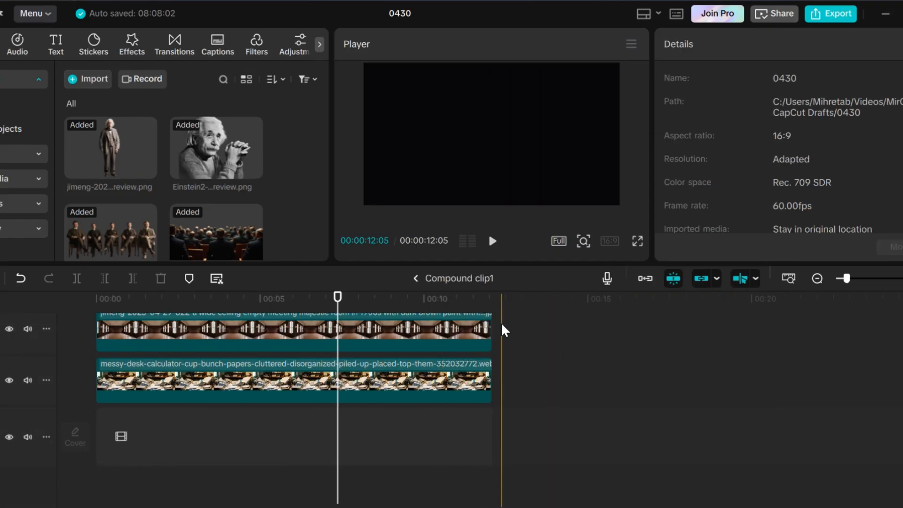
{"action": "key", "text": "ctrl+a"}
{"action": "left_click_drag", "start_coordinate": [489, 342], "coordinate": [686, 343]}
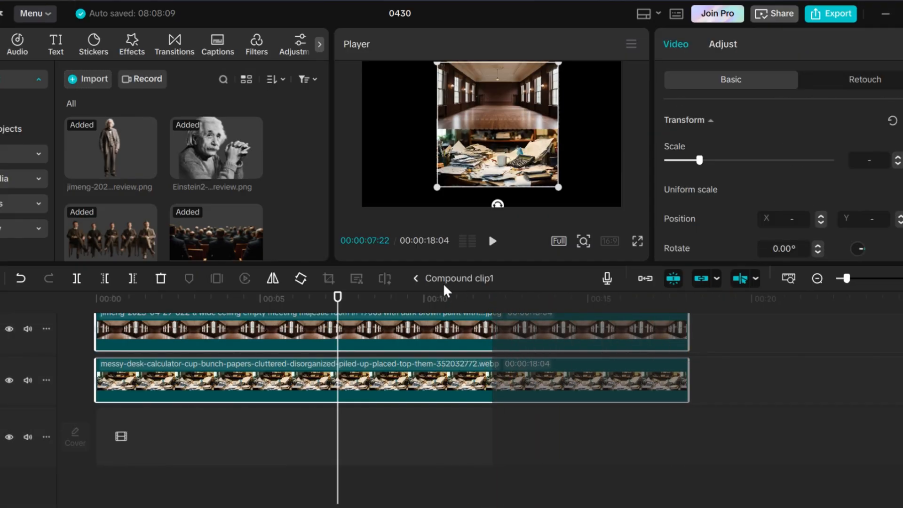
{"action": "left_click", "coordinate": [443, 280]}
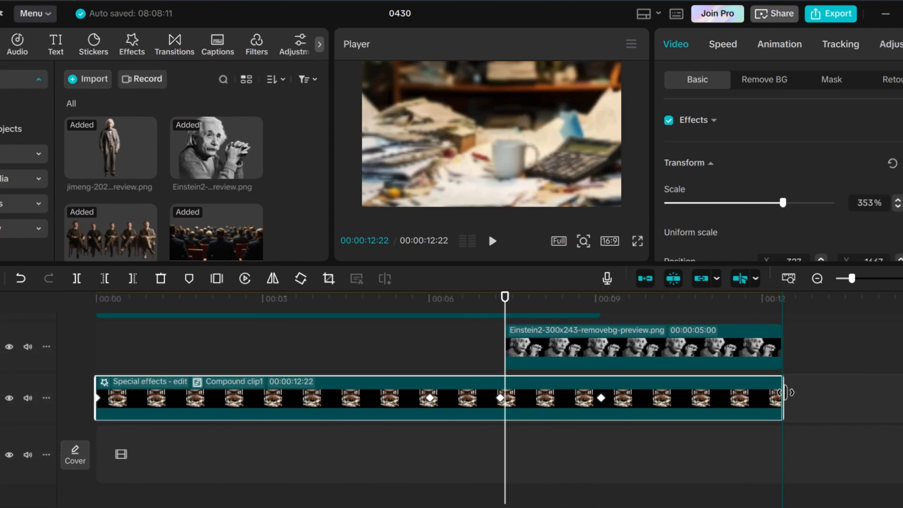
Step: Keyframe the Einstein portrait at its start and at 00:00:09:06, placing it below the frame at its start at X -593, Y -2160
{"action": "left_click", "coordinate": [553, 363]}
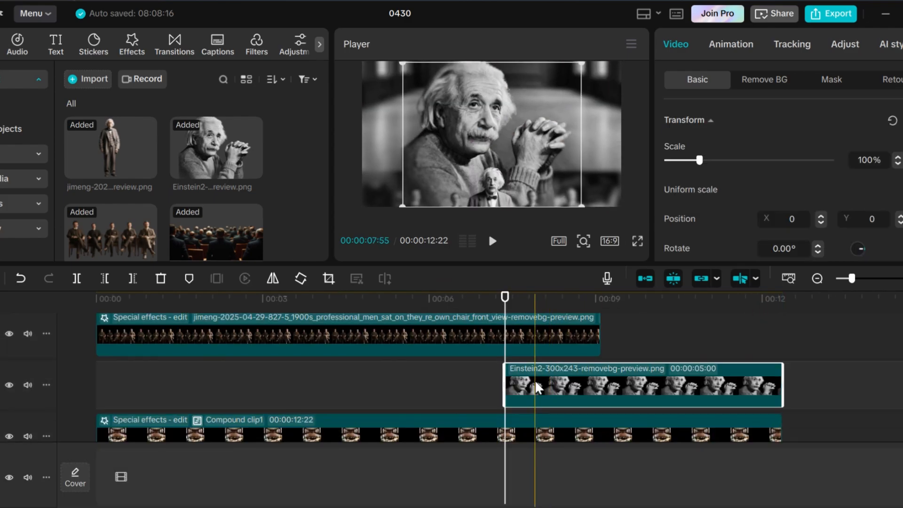
{"action": "left_click_drag", "start_coordinate": [505, 297], "coordinate": [600, 308]}
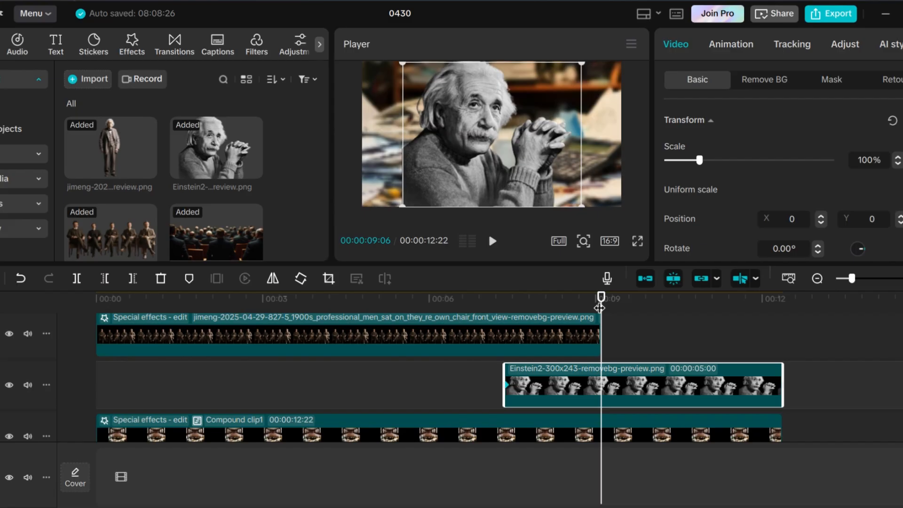
{"action": "left_click", "coordinate": [505, 298]}
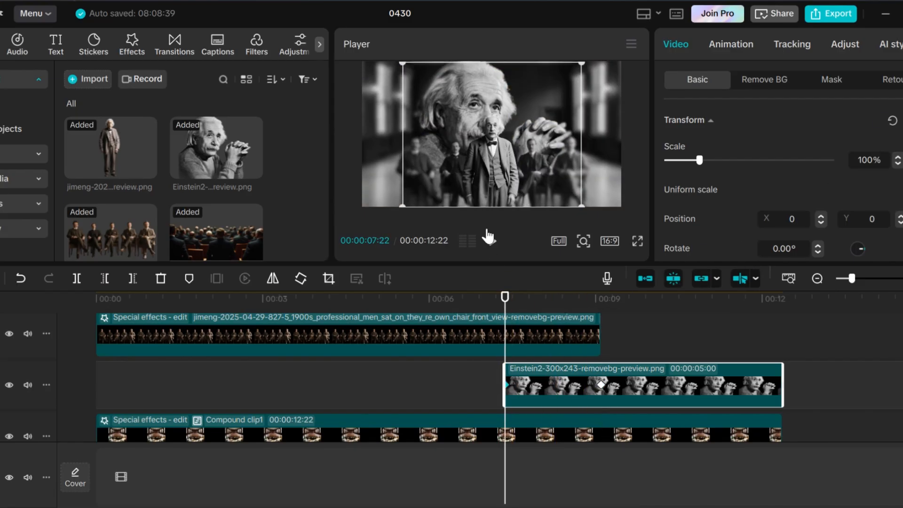
{"action": "left_click_drag", "start_coordinate": [438, 94], "coordinate": [419, 246]}
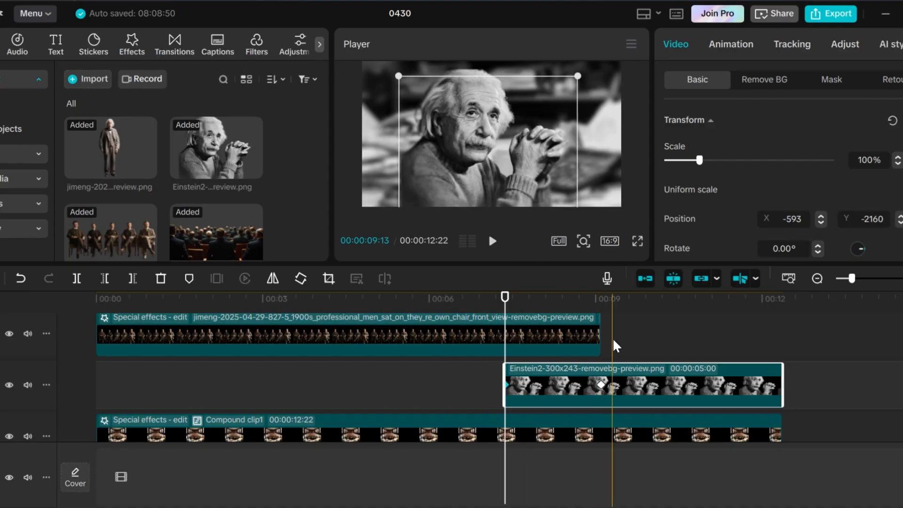
Step: Shift the Einstein portrait sideways to X -737, Y 0 at its 00:00:09:06 keyframe
{"action": "left_click", "coordinate": [601, 385]}
{"action": "left_click_drag", "start_coordinate": [502, 112], "coordinate": [453, 109]}
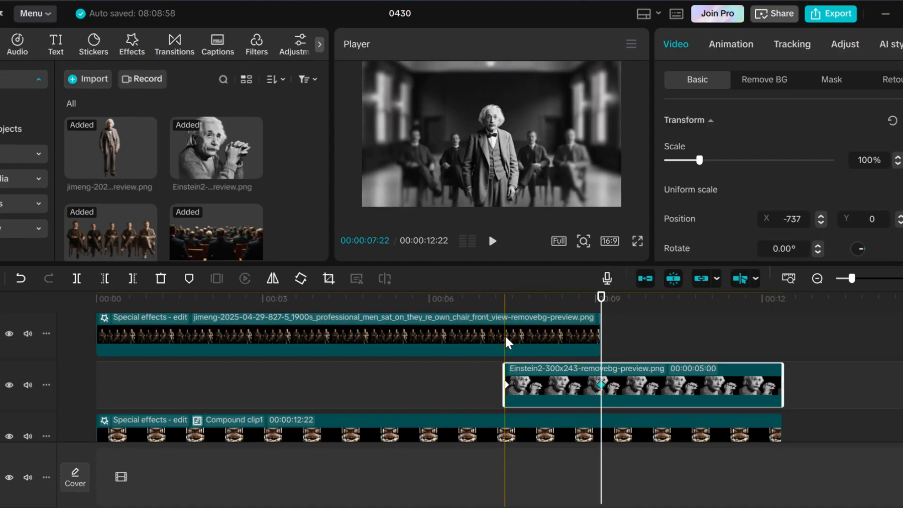
{"action": "left_click", "coordinate": [507, 383]}
{"action": "left_click", "coordinate": [602, 385]}
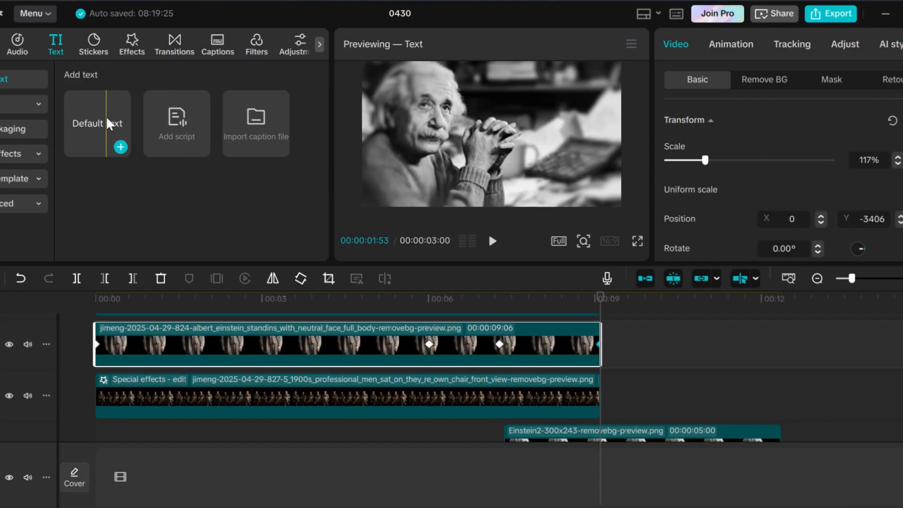
Step: Add a text layer reading "RELATIVITY" between the standing Einstein and the seated men, from 00:00:05:52 to the end of their clips
{"action": "left_click_drag", "start_coordinate": [113, 124], "coordinate": [417, 371]}
{"action": "left_click_drag", "start_coordinate": [584, 381], "coordinate": [601, 382]}
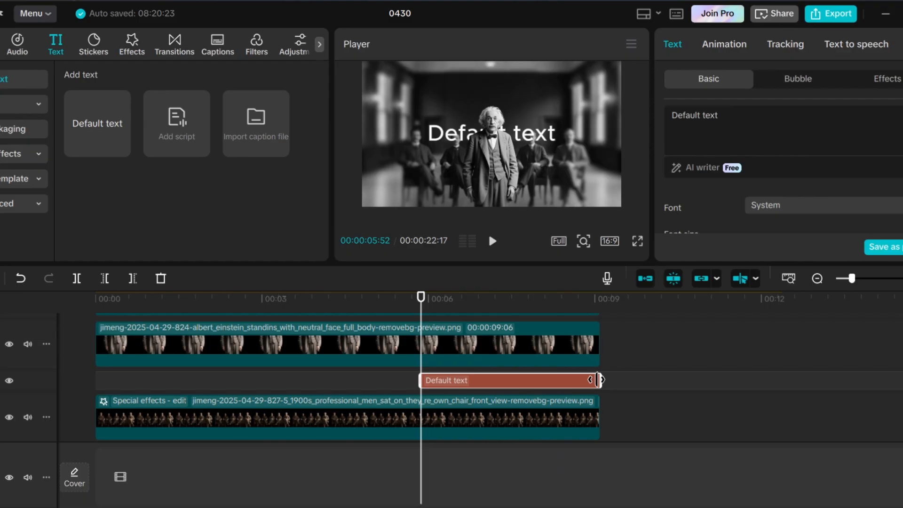
{"action": "left_click_drag", "start_coordinate": [722, 116], "coordinate": [663, 134]}
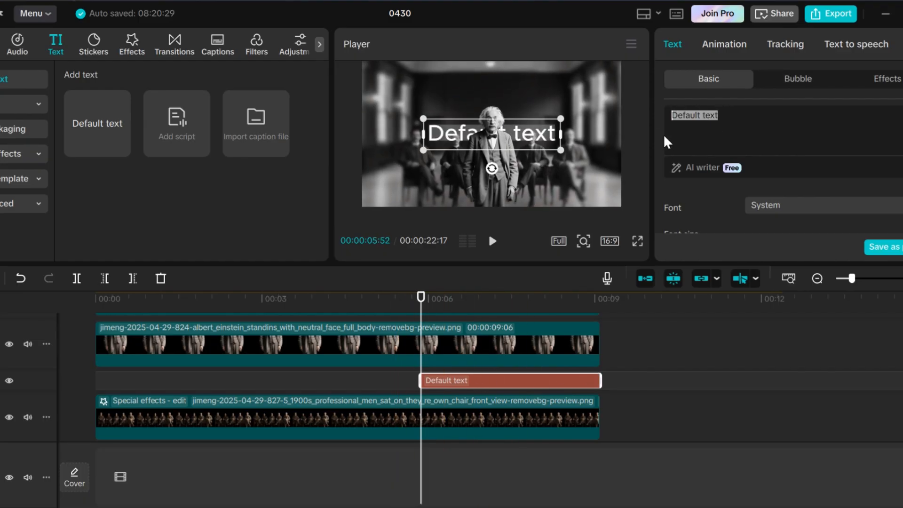
{"action": "type", "text": "RELATIVITY"}
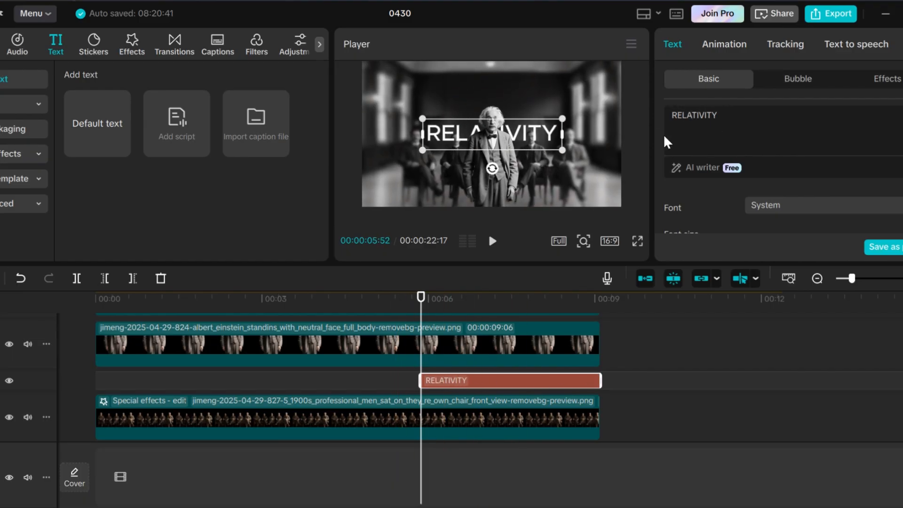
Step: Move the RELATIVITY title up behind Einstein's head and adjust the width of its text box
{"action": "left_click_drag", "start_coordinate": [538, 131], "coordinate": [535, 117]}
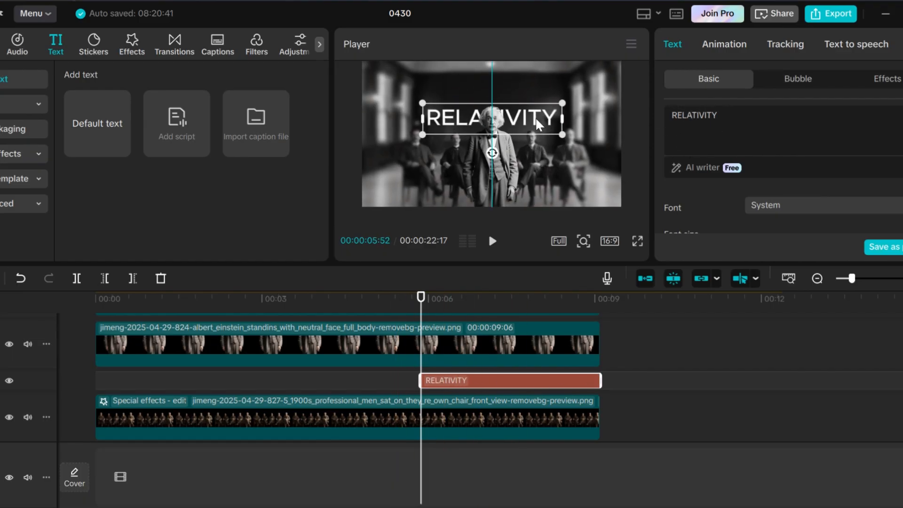
{"action": "left_click", "coordinate": [566, 115]}
{"action": "left_click", "coordinate": [451, 379]}
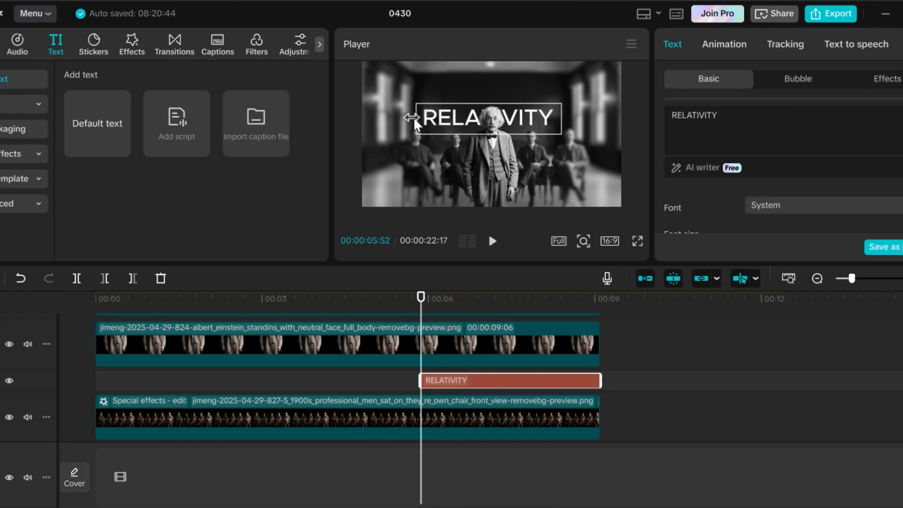
Step: Set the RELATIVITY title in Helvetica-BlkCon at font size 20 and widen its text box slightly
{"action": "left_click", "coordinate": [783, 203]}
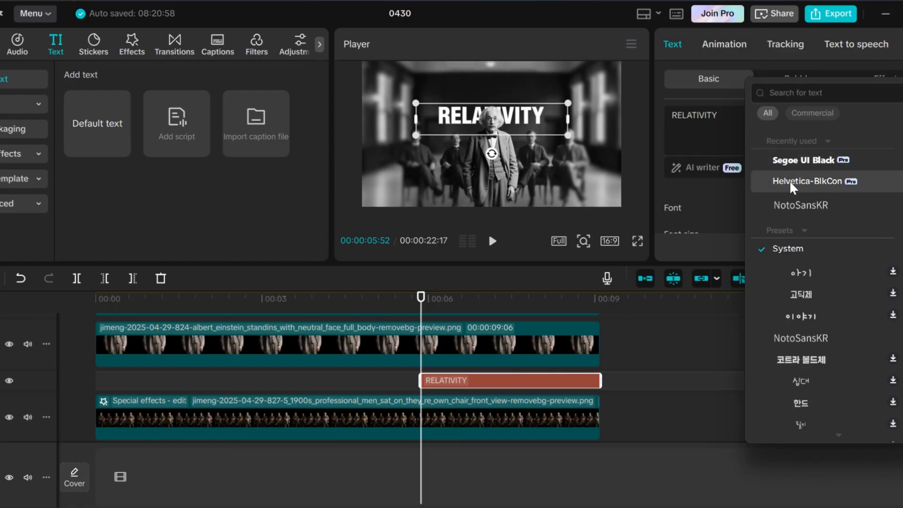
{"action": "left_click", "coordinate": [790, 180]}
{"action": "left_click_drag", "start_coordinate": [567, 119], "coordinate": [575, 119]}
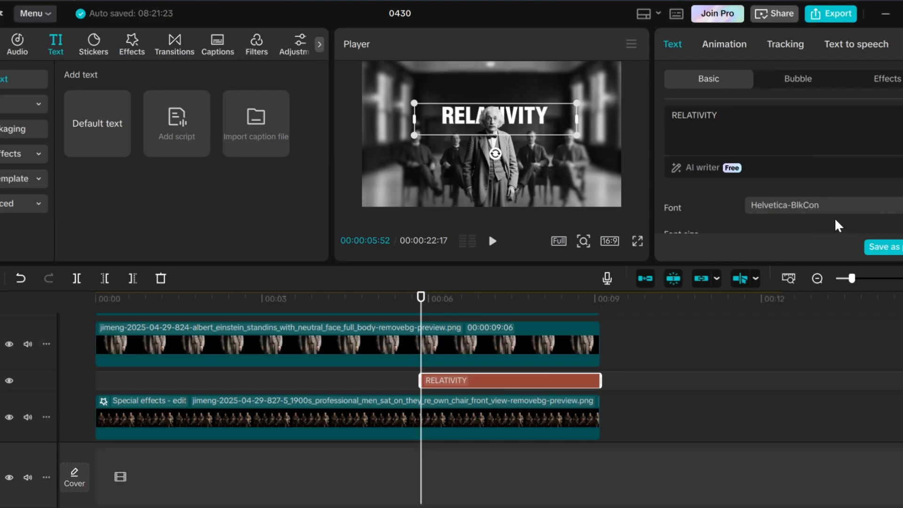
{"action": "scroll", "coordinate": [842, 207], "scroll_direction": "down", "scroll_amount": 5}
{"action": "scroll", "coordinate": [849, 202], "scroll_direction": "up", "scroll_amount": 5}
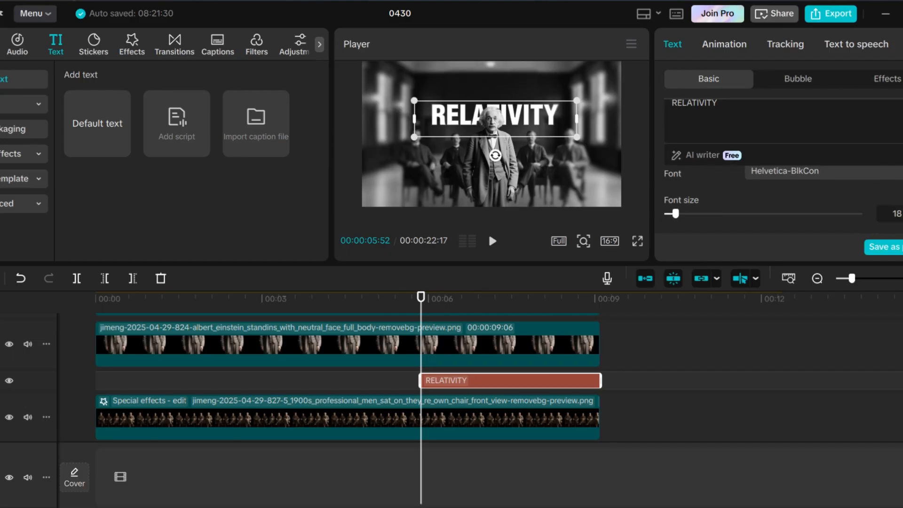
{"action": "left_click", "coordinate": [902, 212]}
{"action": "left_click", "coordinate": [902, 211]}
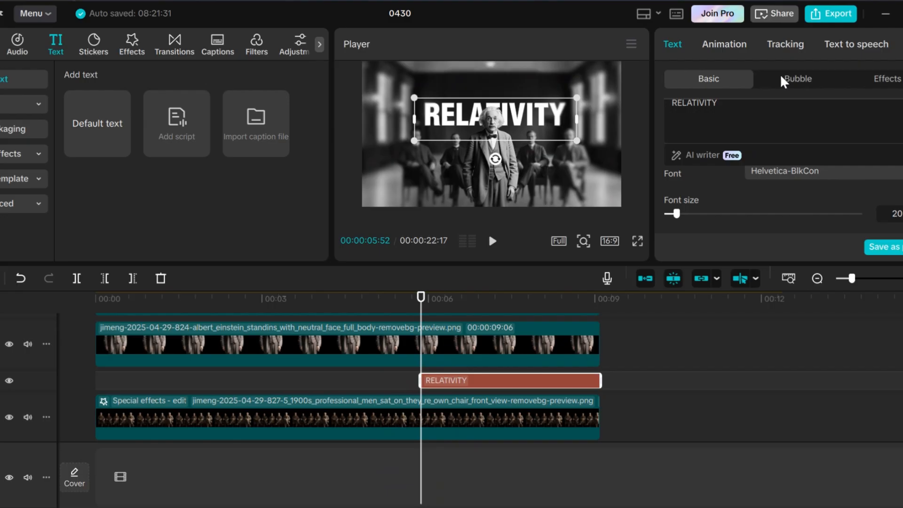
Step: Apply the Showing Up entrance animation to the RELATIVITY title with a duration of 0.7 s
{"action": "left_click", "coordinate": [732, 44]}
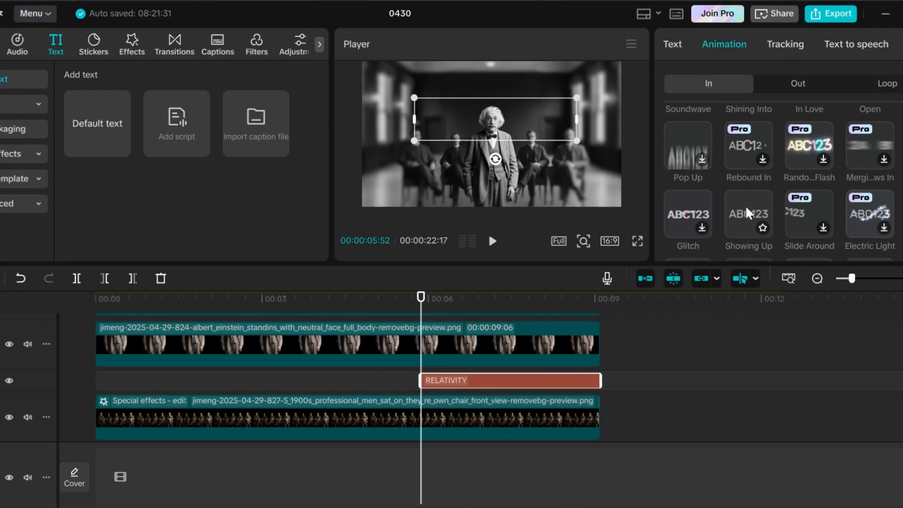
{"action": "left_click", "coordinate": [746, 205]}
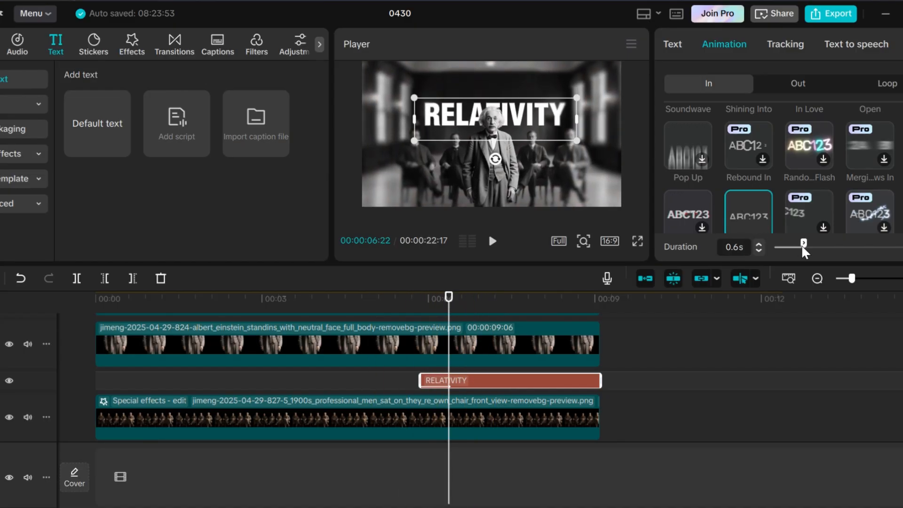
{"action": "left_click_drag", "start_coordinate": [804, 243], "coordinate": [808, 243]}
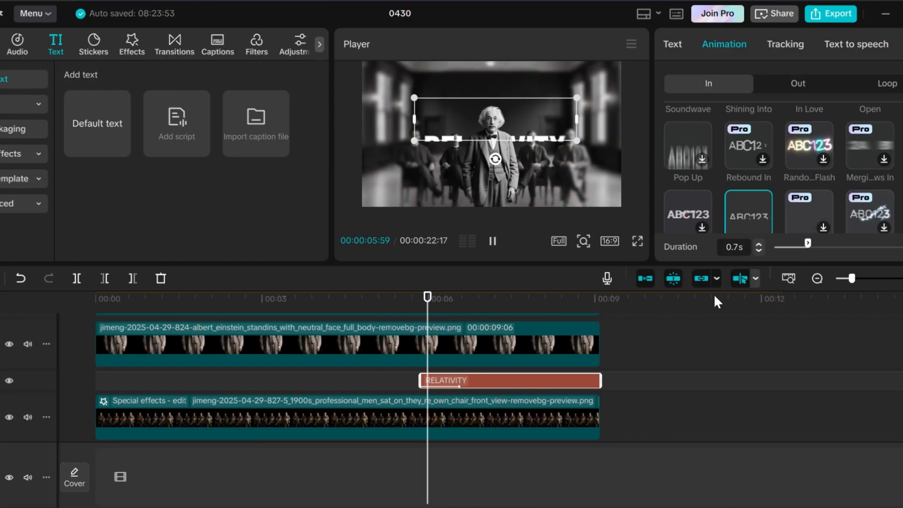
Step: Add a transform keyframe to the RELATIVITY title at 00:00:05:52, the start of its clip
{"action": "left_click", "coordinate": [671, 44]}
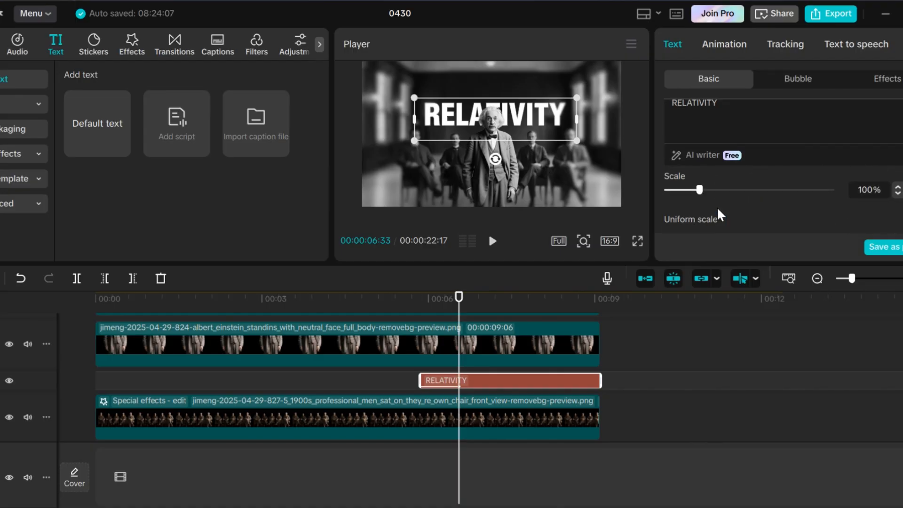
{"action": "scroll", "coordinate": [717, 207], "scroll_direction": "down", "scroll_amount": 10}
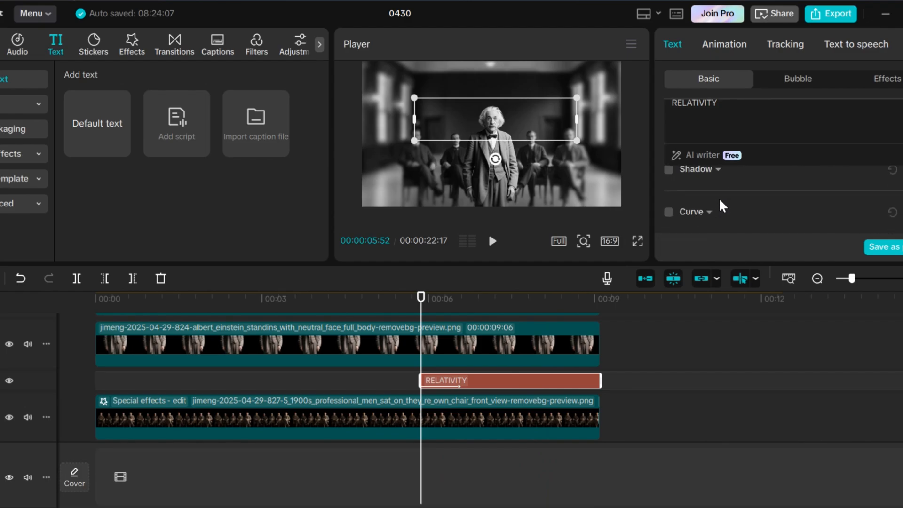
{"action": "scroll", "coordinate": [722, 205], "scroll_direction": "down", "scroll_amount": 3}
{"action": "scroll", "coordinate": [722, 206], "scroll_direction": "up", "scroll_amount": 2}
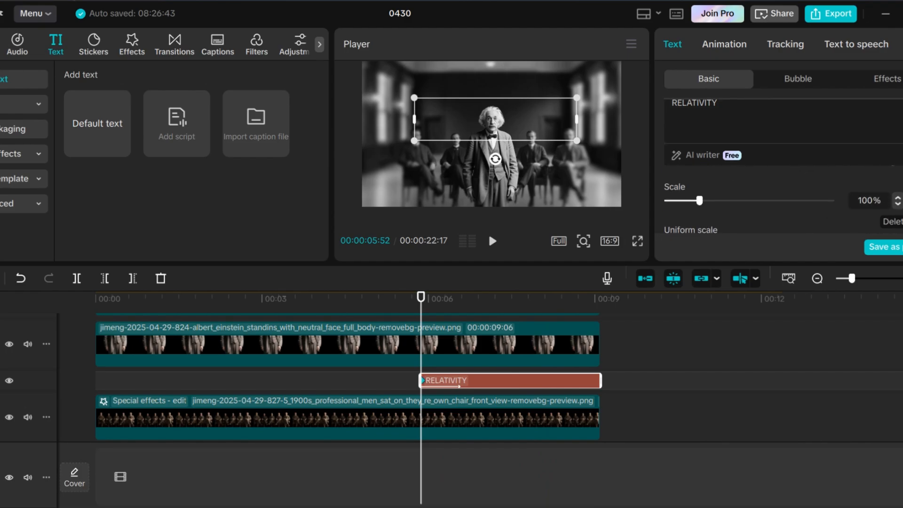
Step: Enlarge the RELATIVITY title slightly with a scale keyframe at 00:00:07:17
{"action": "left_click", "coordinate": [500, 346]}
{"action": "left_click", "coordinate": [499, 379]}
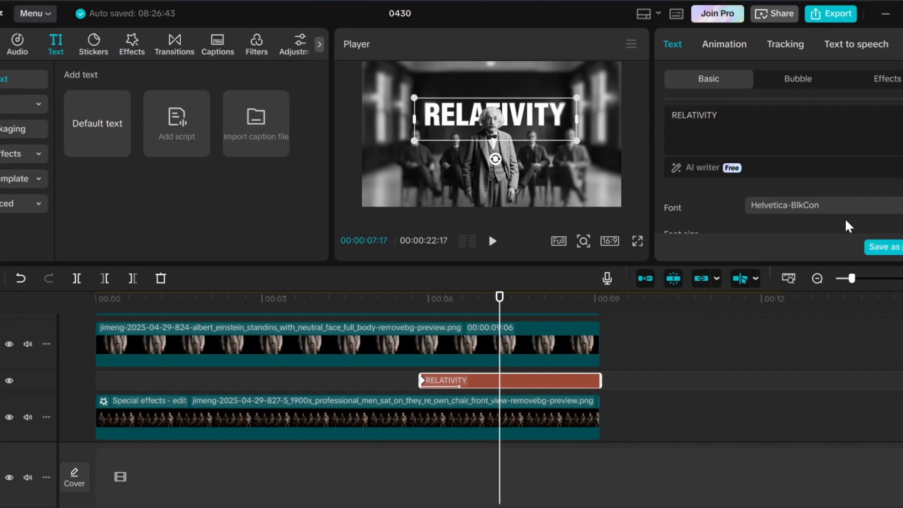
{"action": "scroll", "coordinate": [845, 218], "scroll_direction": "down", "scroll_amount": 5}
{"action": "left_click", "coordinate": [898, 208]}
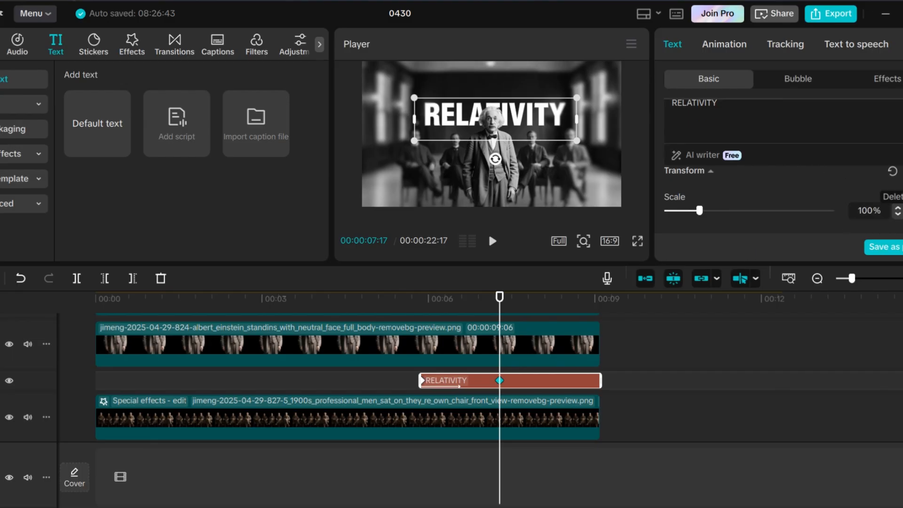
{"action": "left_click", "coordinate": [897, 207]}
{"action": "left_click", "coordinate": [897, 207]}
{"action": "left_click", "coordinate": [898, 208]}
Step: Raise the RELATIVITY title to Y position 308 at its 00:00:07:17 keyframe
{"action": "scroll", "coordinate": [864, 216], "scroll_direction": "down", "scroll_amount": 3}
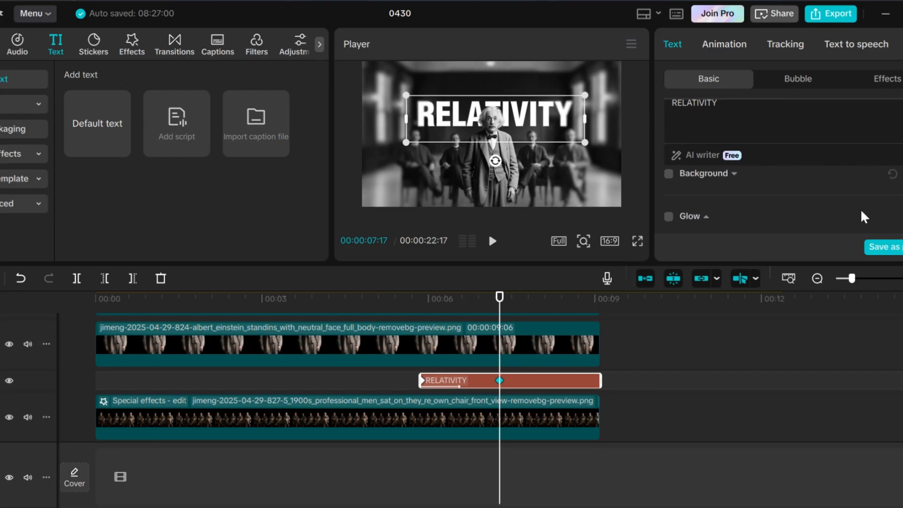
{"action": "scroll", "coordinate": [862, 212], "scroll_direction": "down", "scroll_amount": 5}
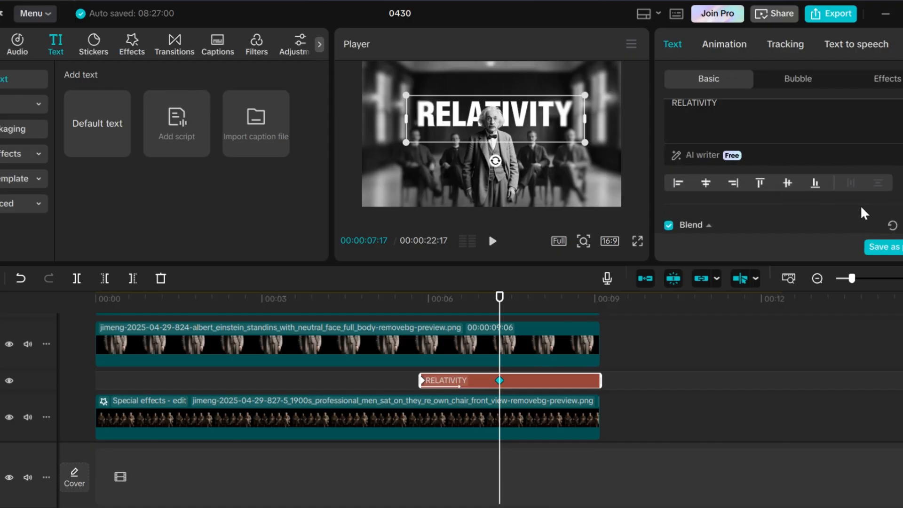
{"action": "scroll", "coordinate": [860, 207], "scroll_direction": "up", "scroll_amount": 3}
{"action": "left_click", "coordinate": [889, 181]}
{"action": "left_click_drag", "start_coordinate": [889, 181], "coordinate": [888, 181]}
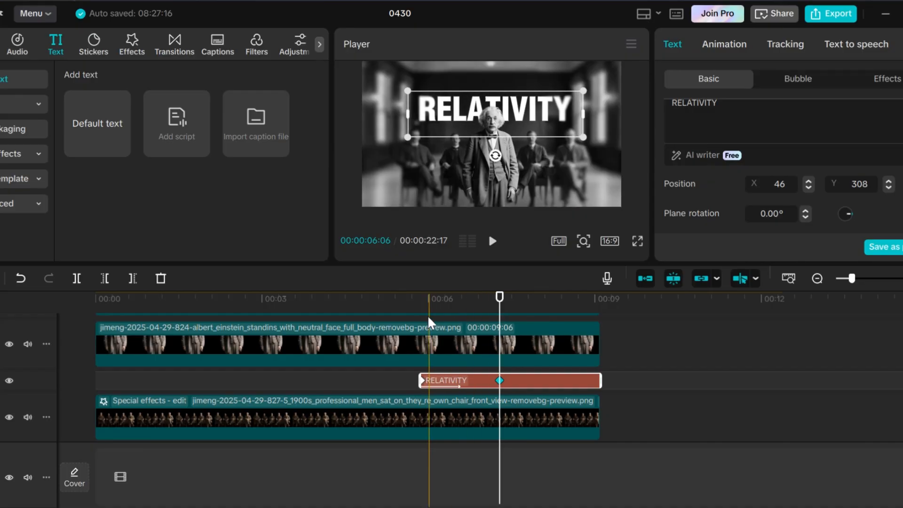
Step: Play back the RELATIVITY title's entrance from just before its clip starts
{"action": "left_click", "coordinate": [363, 304]}
{"action": "key", "text": "space"}
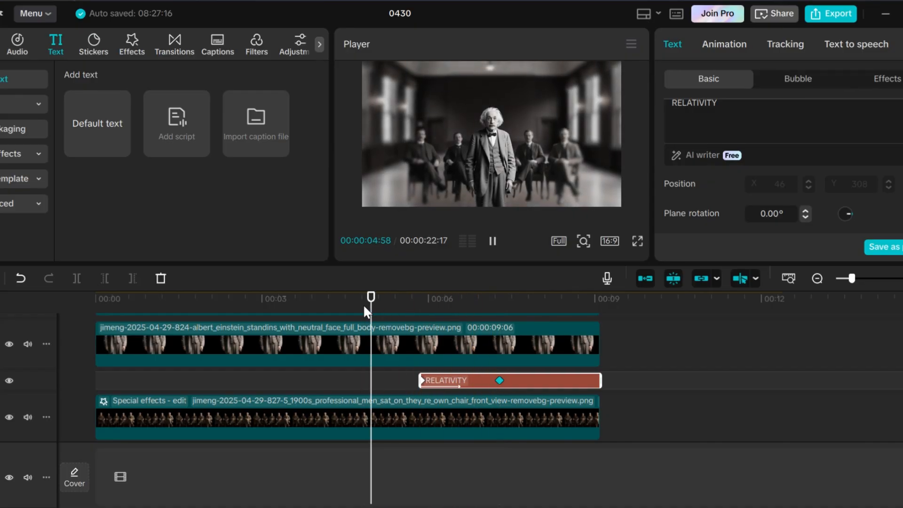
{"action": "left_click", "coordinate": [409, 299]}
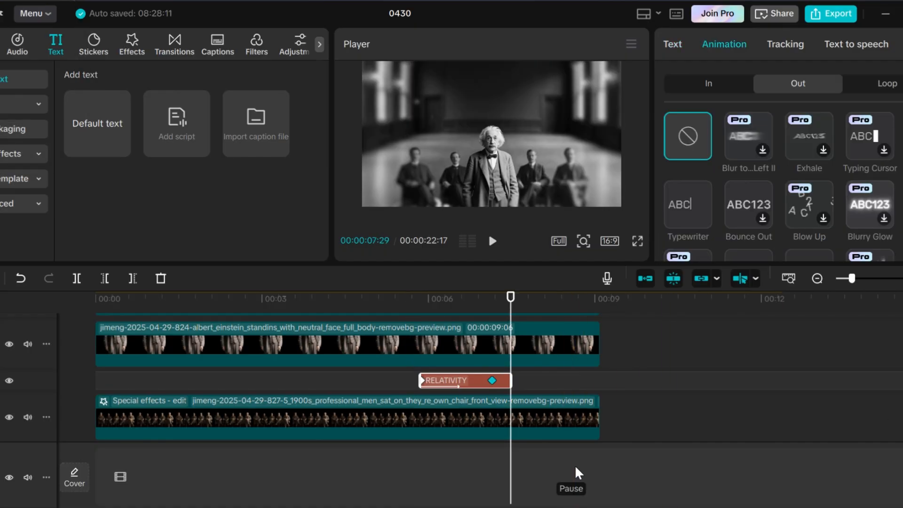
Step: Give the RELATIVITY title the Expand exit animation, preview it, and extend the end of its clip slightly
{"action": "scroll", "coordinate": [756, 226], "scroll_direction": "down", "scroll_amount": 5}
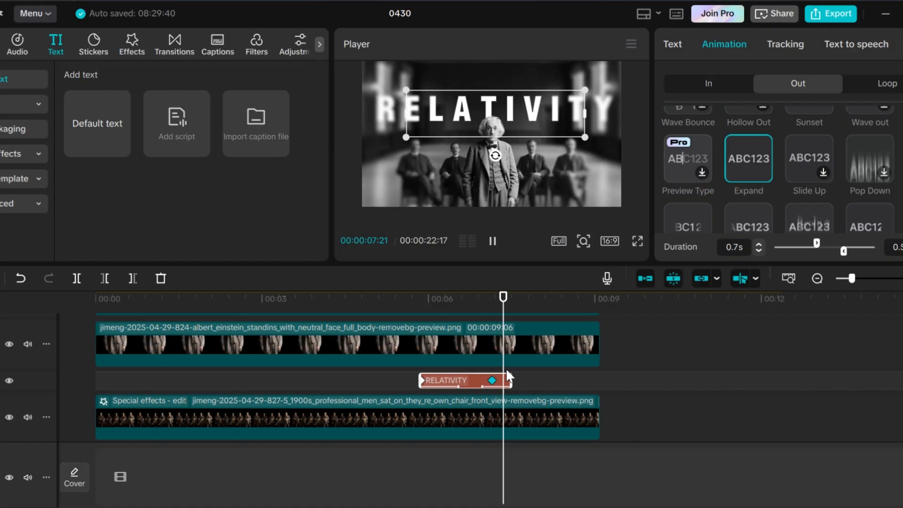
{"action": "left_click", "coordinate": [428, 301]}
{"action": "left_click", "coordinate": [415, 300]}
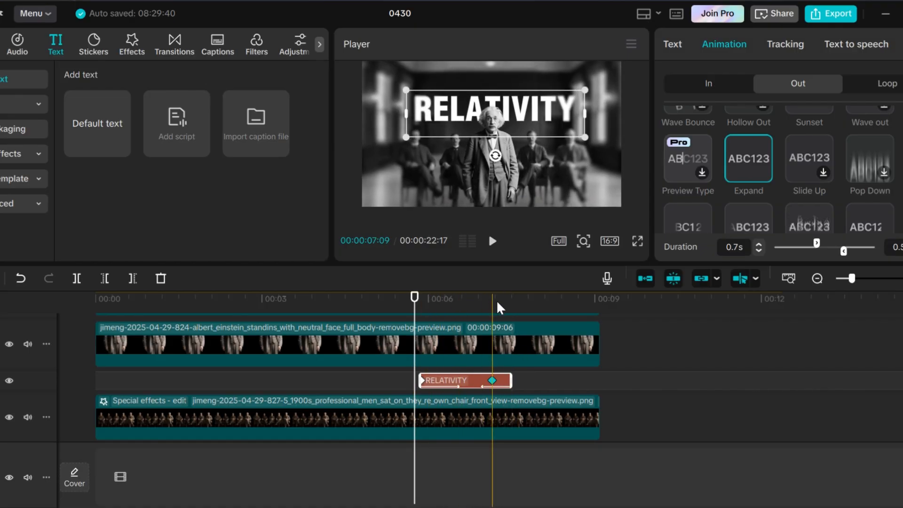
{"action": "left_click_drag", "start_coordinate": [512, 380], "coordinate": [531, 380]}
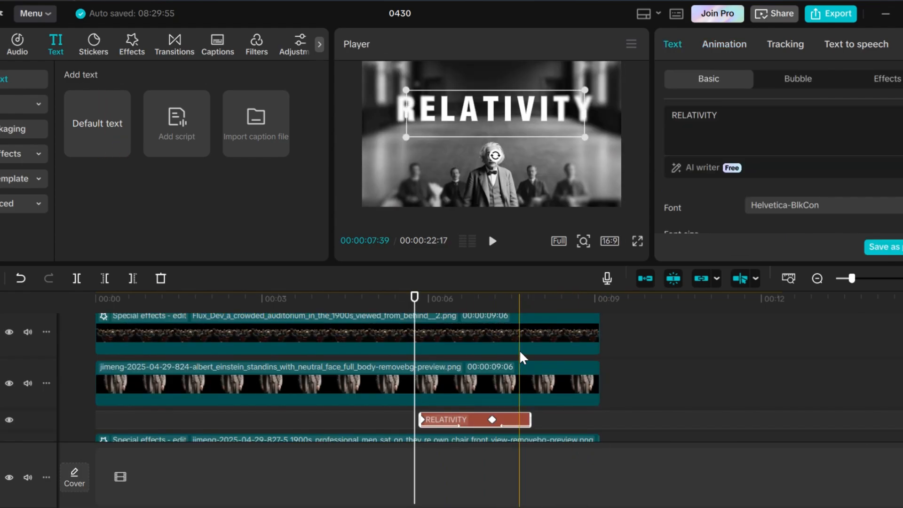
Step: Add a default text clip above the Adjust1 layer and move its start to 00:00:08:33
{"action": "scroll", "coordinate": [519, 350], "scroll_direction": "up", "scroll_amount": 3}
{"action": "left_click_drag", "start_coordinate": [94, 149], "coordinate": [532, 328]}
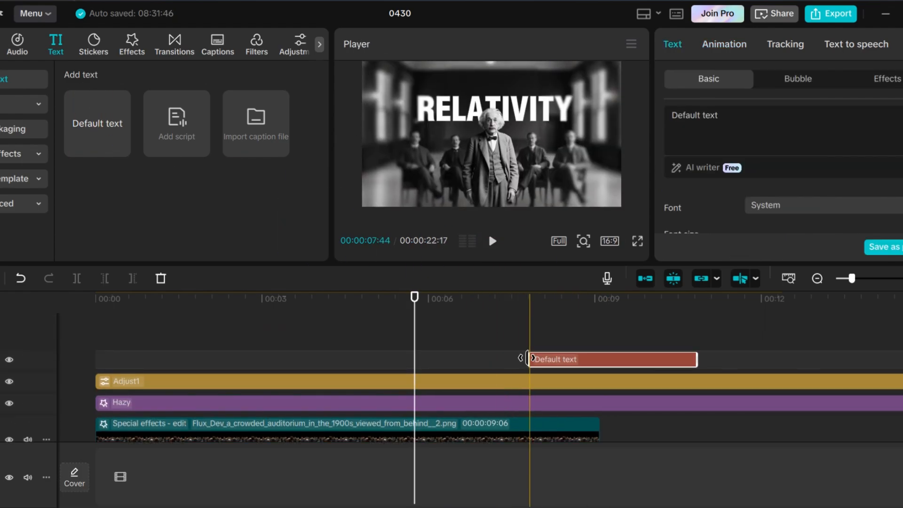
{"action": "left_click_drag", "start_coordinate": [566, 357], "coordinate": [619, 362]}
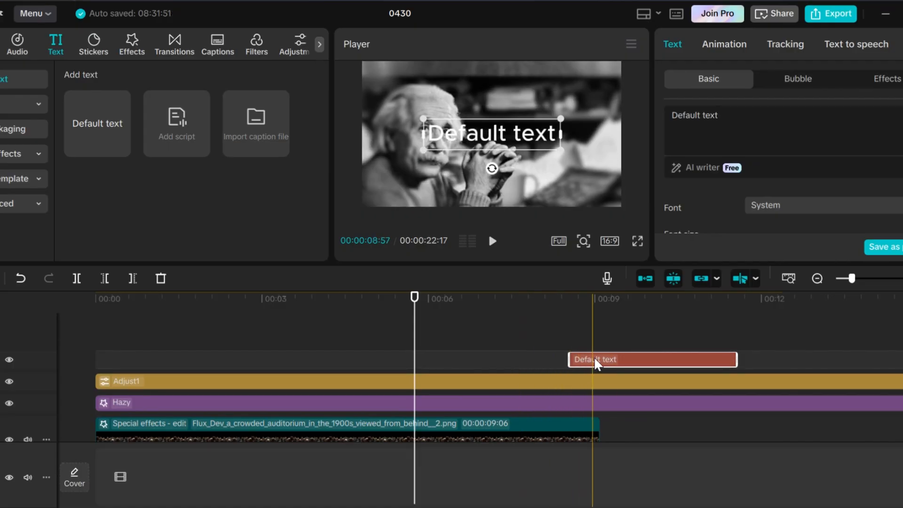
{"action": "left_click", "coordinate": [676, 115]}
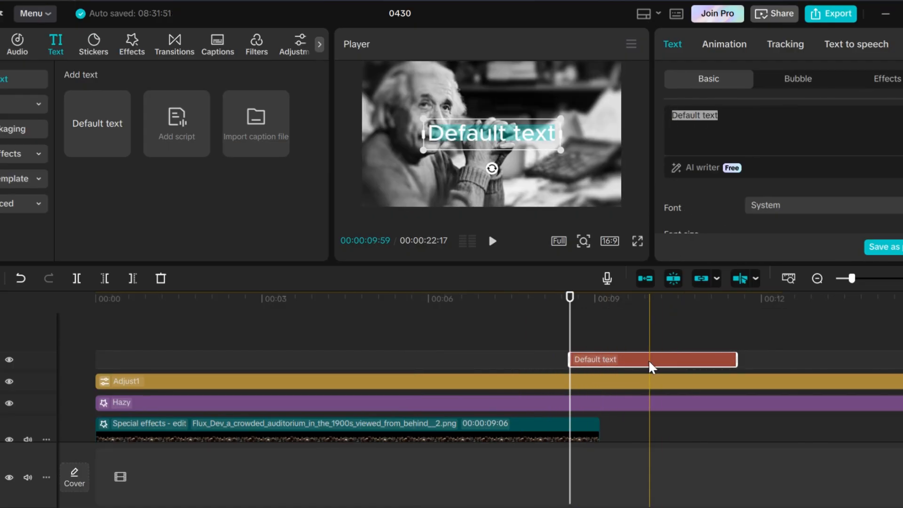
Step: Duplicate the default text clip onto the track above and change the lower copy's text to "E=MC"
{"action": "left_click_drag", "start_coordinate": [649, 361], "coordinate": [650, 332]}
{"action": "left_click", "coordinate": [626, 378]}
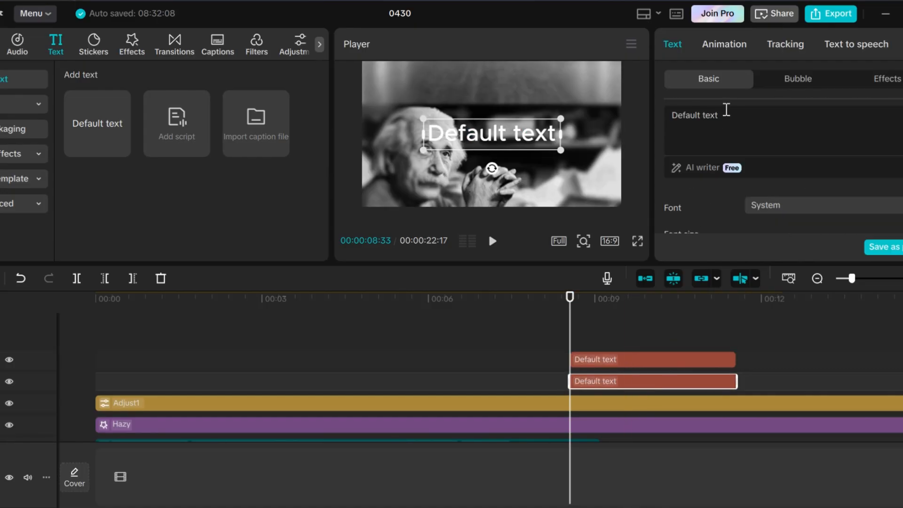
{"action": "left_click_drag", "start_coordinate": [720, 115], "coordinate": [668, 113]}
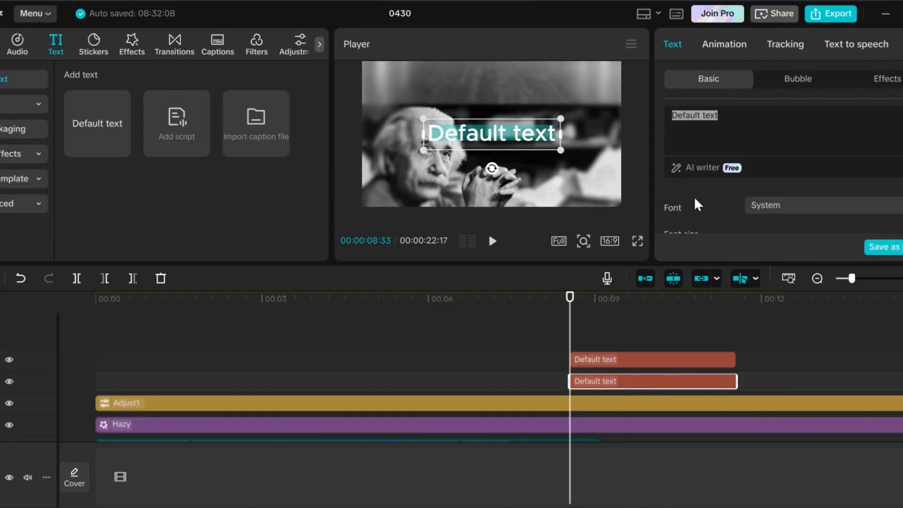
{"action": "type", "text": "E=MC"}
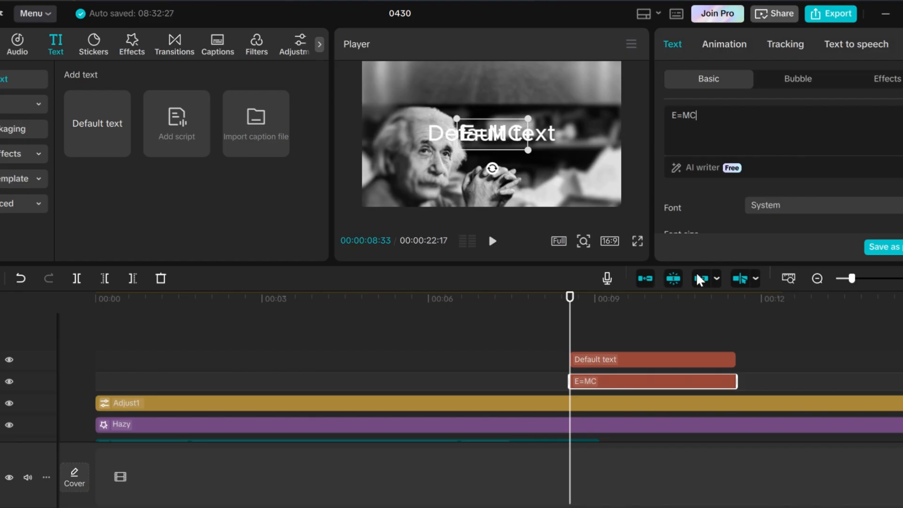
Step: Try turning the upper text copy into a "2" beside E=MC, and delete that copy
{"action": "left_click", "coordinate": [621, 360]}
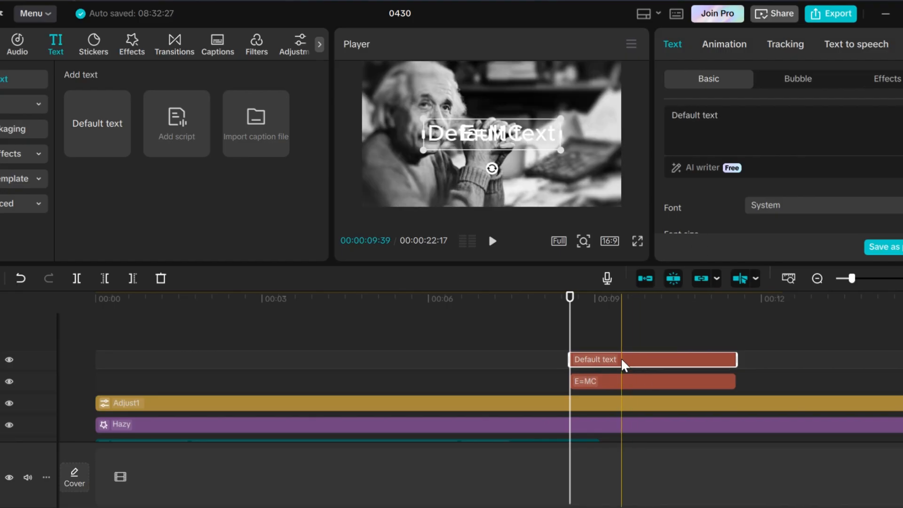
{"action": "left_click_drag", "start_coordinate": [720, 116], "coordinate": [659, 117]}
{"action": "type", "text": "2"}
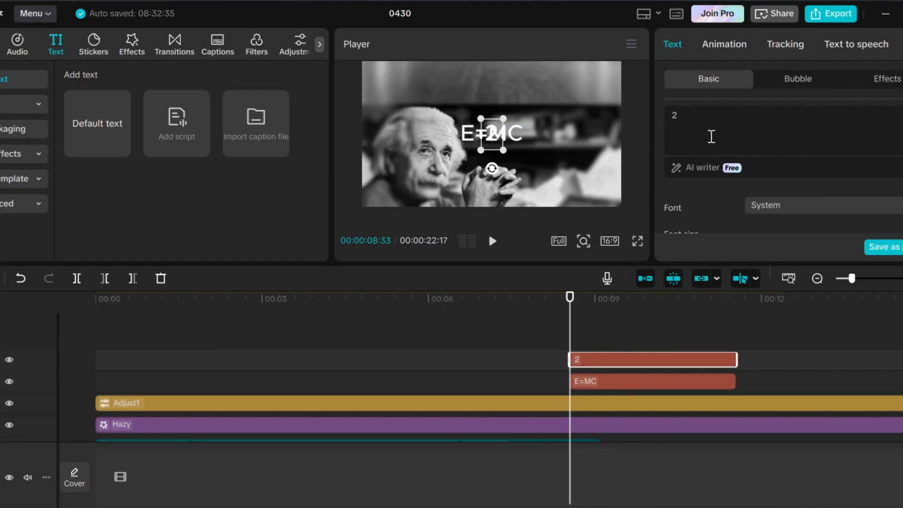
{"action": "left_click_drag", "start_coordinate": [492, 133], "coordinate": [531, 134]}
{"action": "key", "text": "Delete"}
Step: Try the Typer font on the E=MC text and undo the font change
{"action": "left_click", "coordinate": [619, 359]}
{"action": "left_click", "coordinate": [791, 202]}
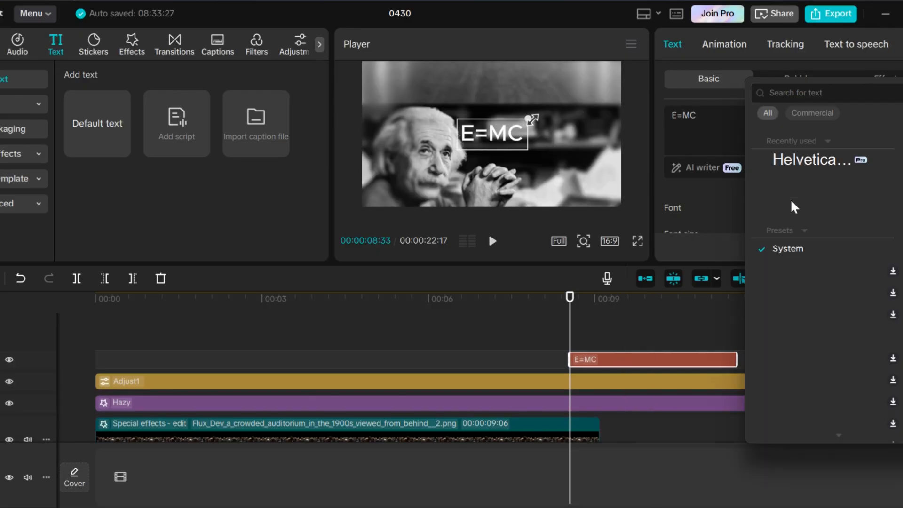
{"action": "type", "text": "TYPE"}
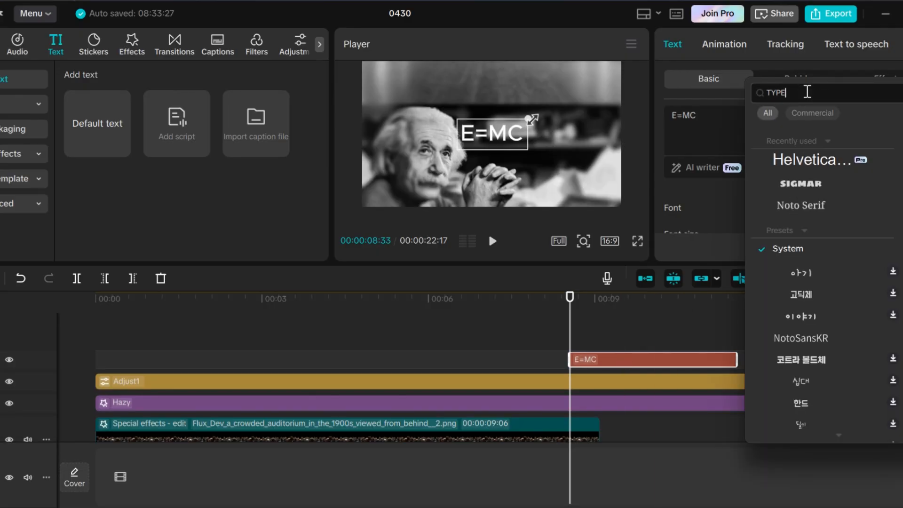
{"action": "type", "text": "R"}
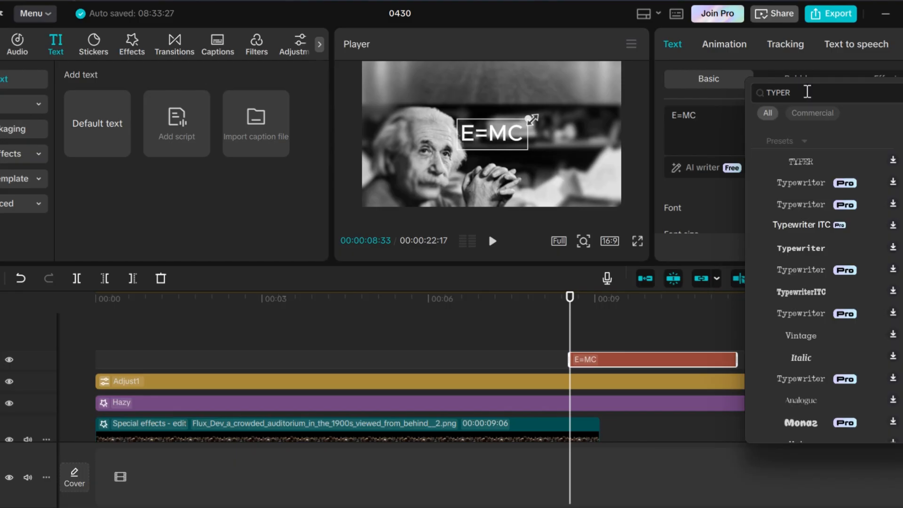
{"action": "left_click", "coordinate": [800, 168]}
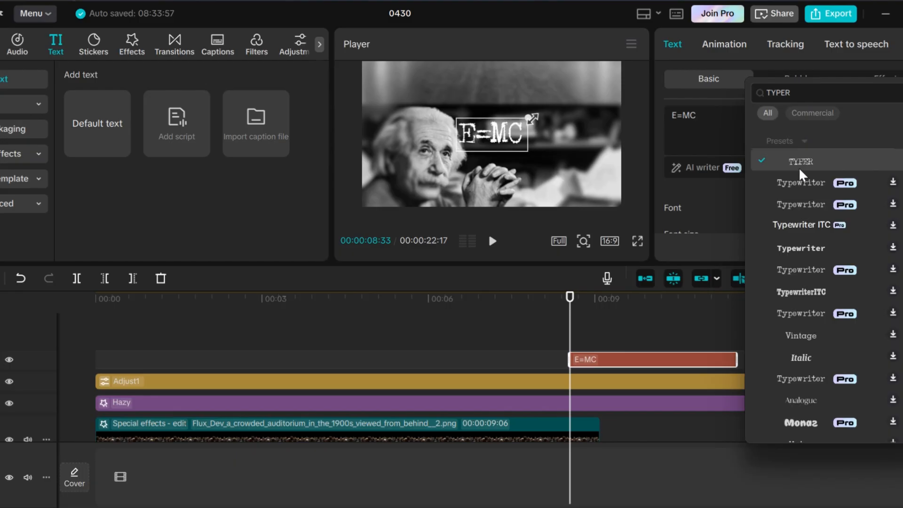
{"action": "left_click", "coordinate": [718, 202]}
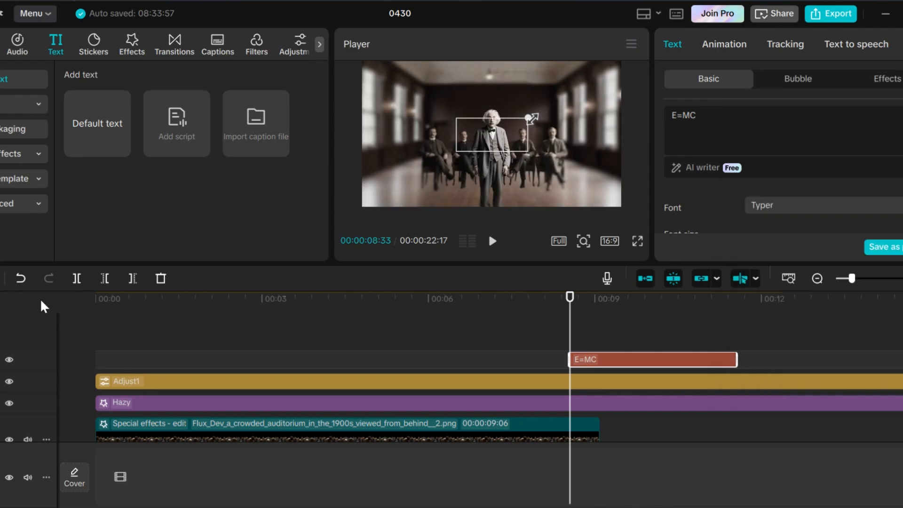
{"action": "left_click", "coordinate": [20, 278]}
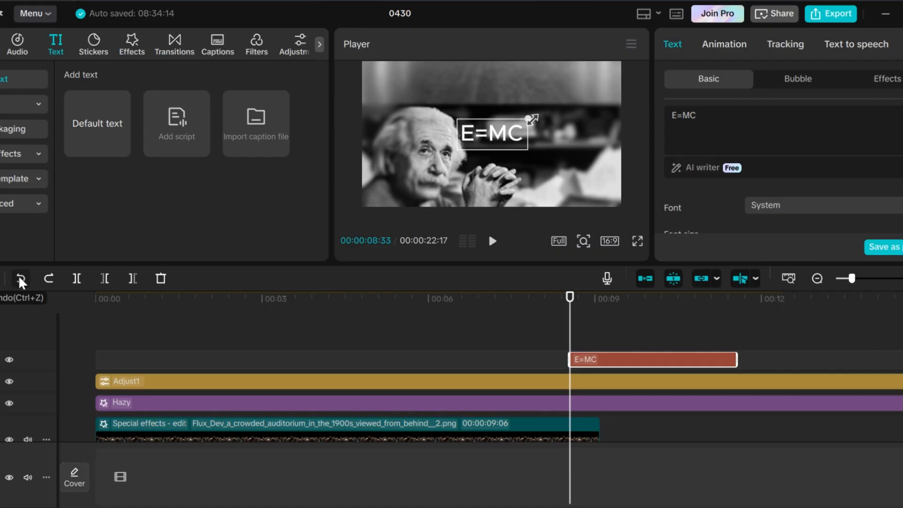
Step: Duplicate the E=MC clip onto the track above and change the copy's text to "2"
{"action": "left_click_drag", "start_coordinate": [636, 357], "coordinate": [633, 335]}
{"action": "left_click_drag", "start_coordinate": [698, 115], "coordinate": [660, 117]}
{"action": "type", "text": "2"}
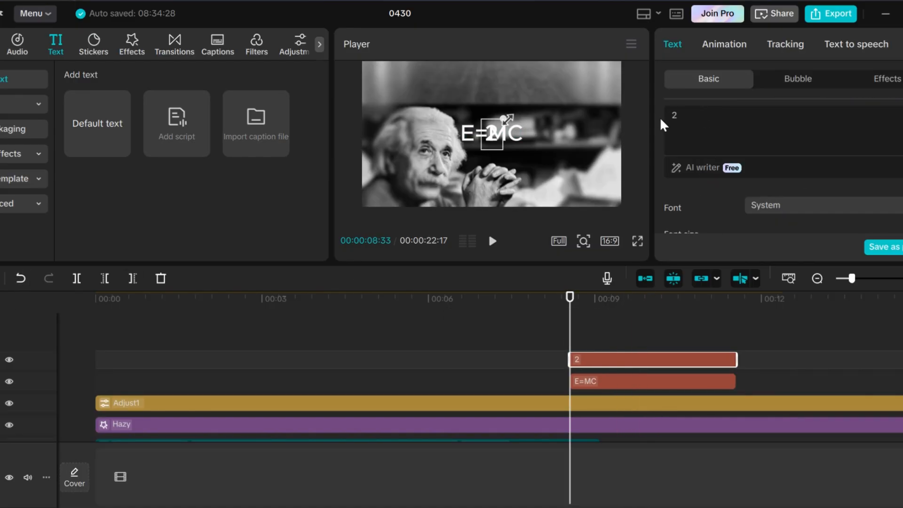
Step: Shrink the "2" and place it at the upper end of E=MC as a superscript
{"action": "left_click", "coordinate": [578, 151]}
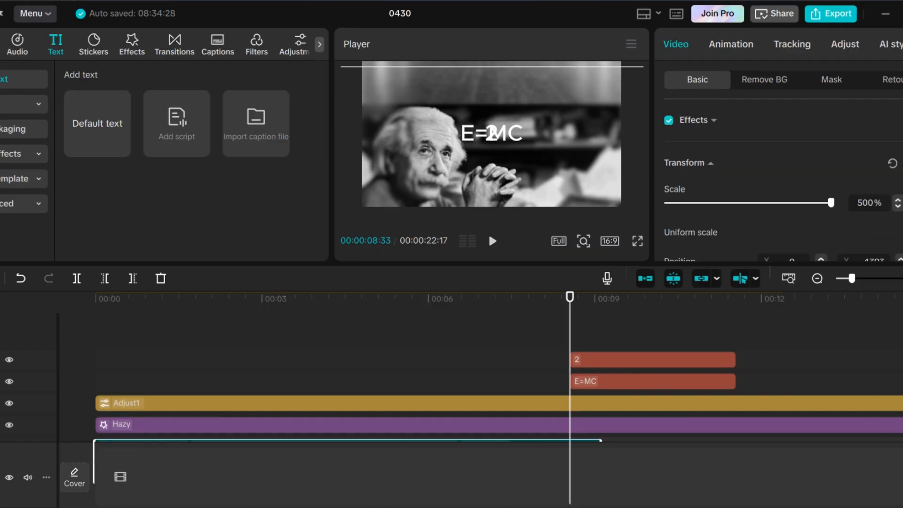
{"action": "left_click", "coordinate": [592, 360]}
{"action": "left_click", "coordinate": [611, 299]}
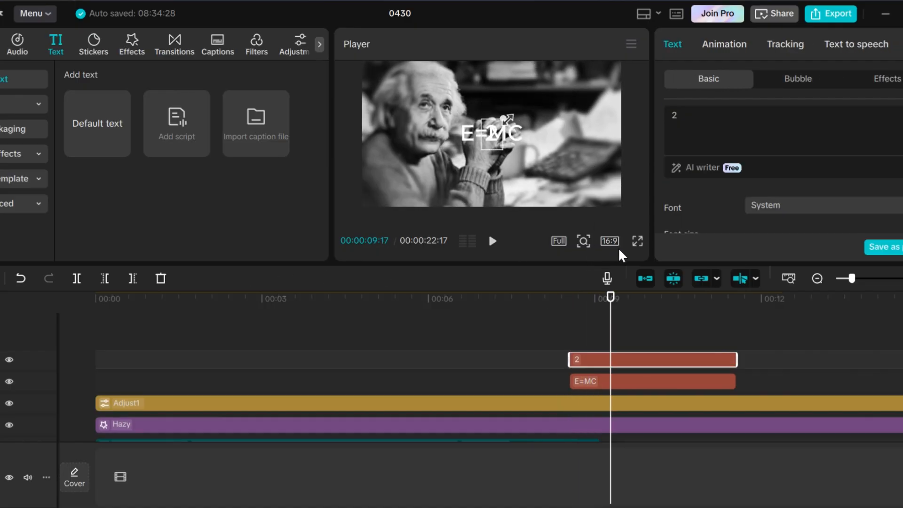
{"action": "left_click", "coordinate": [637, 241]}
{"action": "left_click", "coordinate": [658, 490]}
{"action": "left_click_drag", "start_coordinate": [506, 117], "coordinate": [530, 126]}
Step: Extend the E=MC and "2" text clips past 00:15 on the timeline and select both together
{"action": "left_click", "coordinate": [631, 382]}
{"action": "left_click_drag", "start_coordinate": [744, 334], "coordinate": [902, 381]}
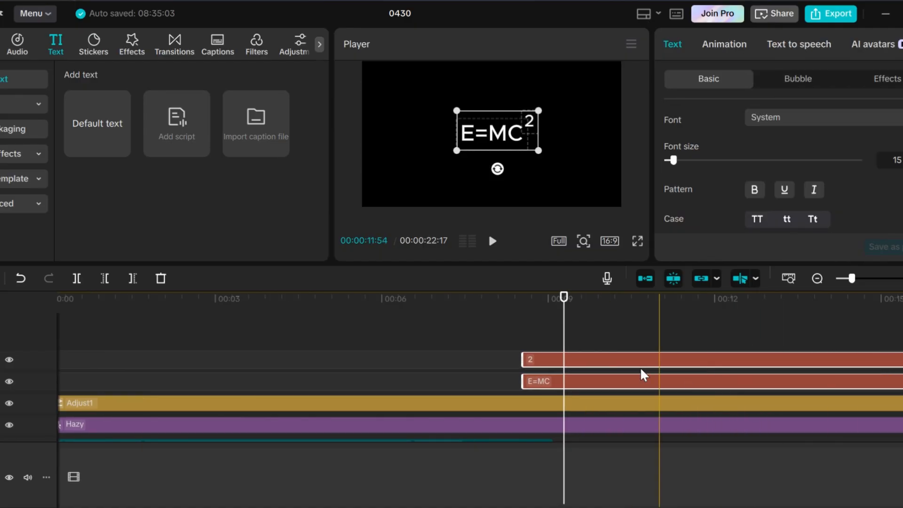
{"action": "left_click", "coordinate": [595, 382]}
{"action": "left_click_drag", "start_coordinate": [539, 335], "coordinate": [556, 385]}
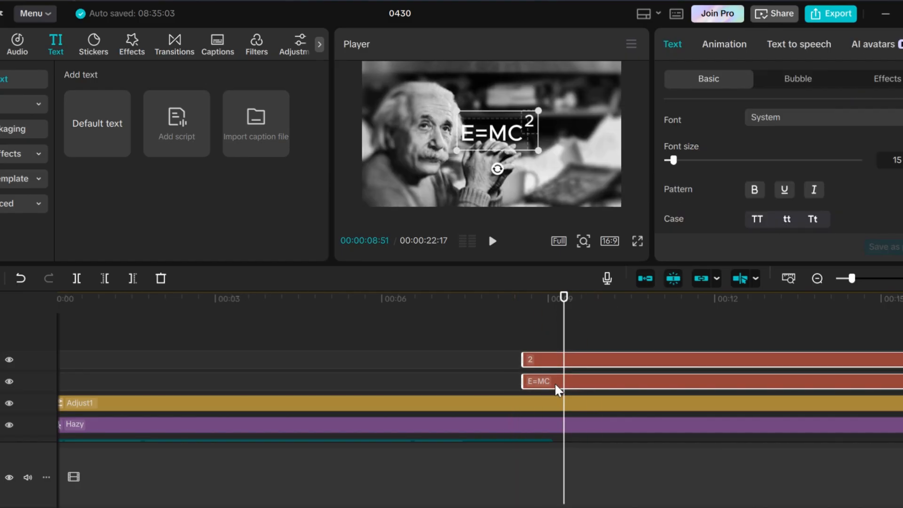
Step: Set the selected E=MC and "2" texts to the Typer font and move them into the upper right of the frame
{"action": "left_click", "coordinate": [800, 118]}
{"action": "left_click", "coordinate": [798, 160]}
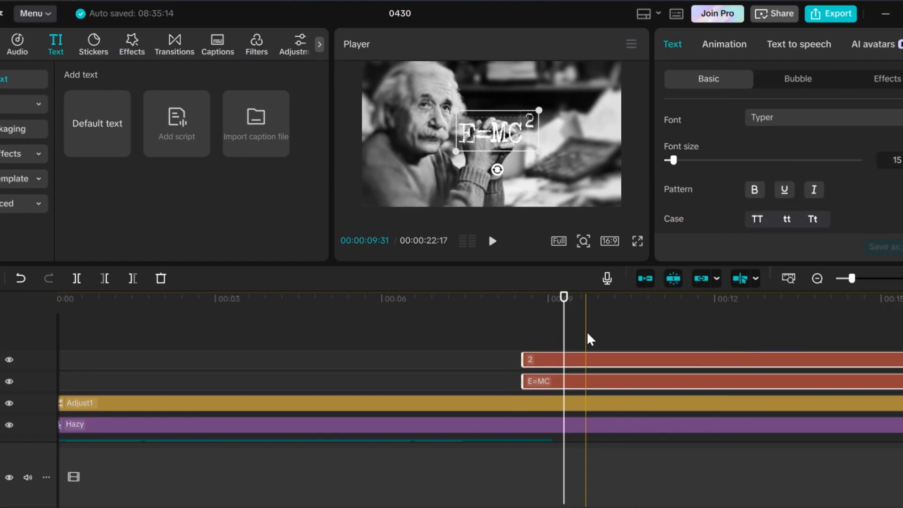
{"action": "left_click_drag", "start_coordinate": [504, 129], "coordinate": [560, 98]}
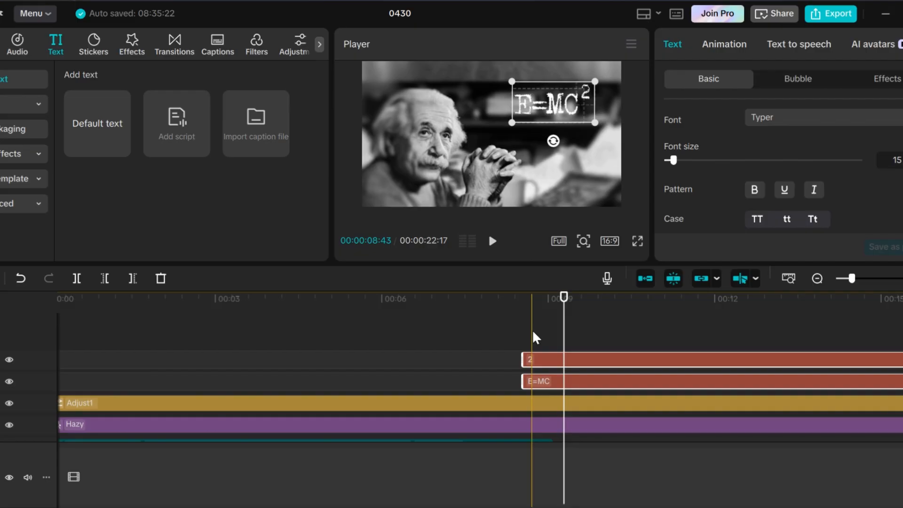
Step: Apply the typing-cursor style entrance animation to both the E=MC and "2" text clips
{"action": "left_click", "coordinate": [533, 339]}
{"action": "left_click_drag", "start_coordinate": [533, 330], "coordinate": [551, 388]}
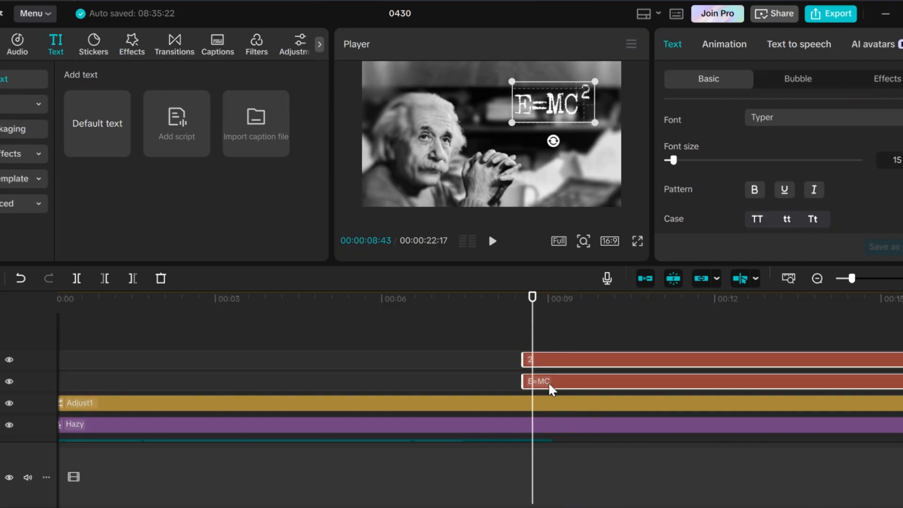
{"action": "left_click", "coordinate": [724, 44]}
{"action": "left_click", "coordinate": [710, 84]}
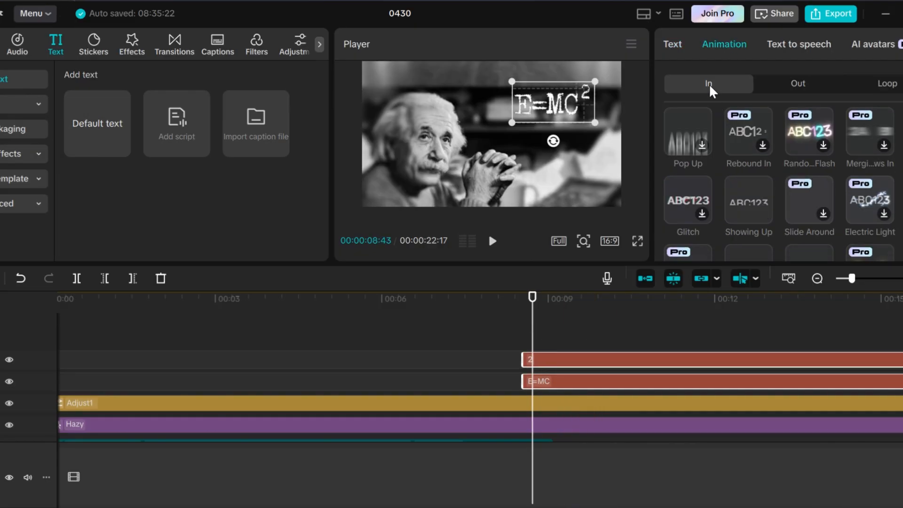
{"action": "left_click", "coordinate": [682, 205]}
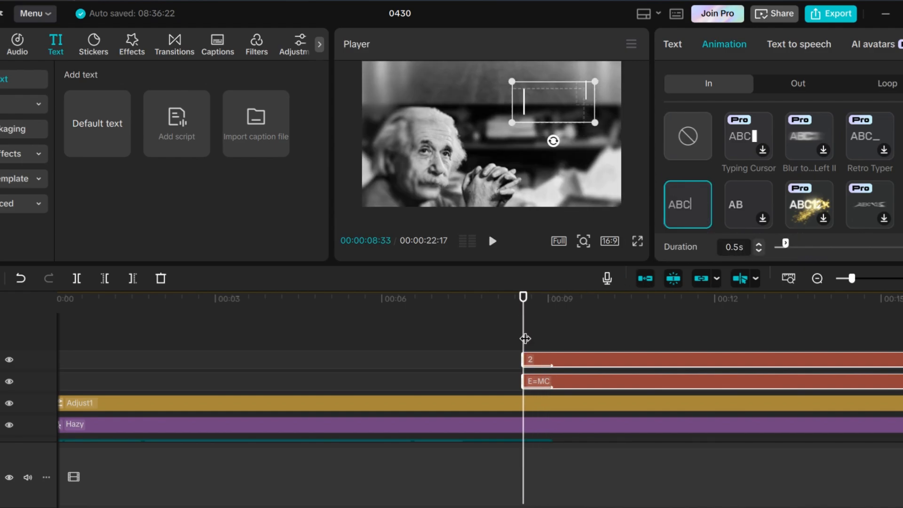
Step: Browse the stock library's Background category for a plain black clip
{"action": "left_click", "coordinate": [569, 347]}
{"action": "scroll", "coordinate": [571, 348], "scroll_direction": "down", "scroll_amount": 3}
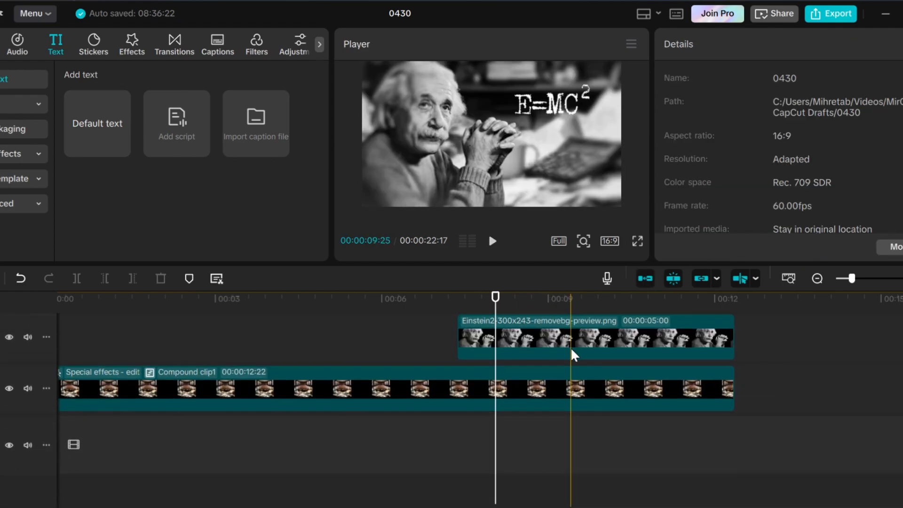
{"action": "left_click", "coordinate": [1, 45]}
{"action": "left_click", "coordinate": [13, 233]}
{"action": "scroll", "coordinate": [12, 231], "scroll_direction": "down", "scroll_amount": 1}
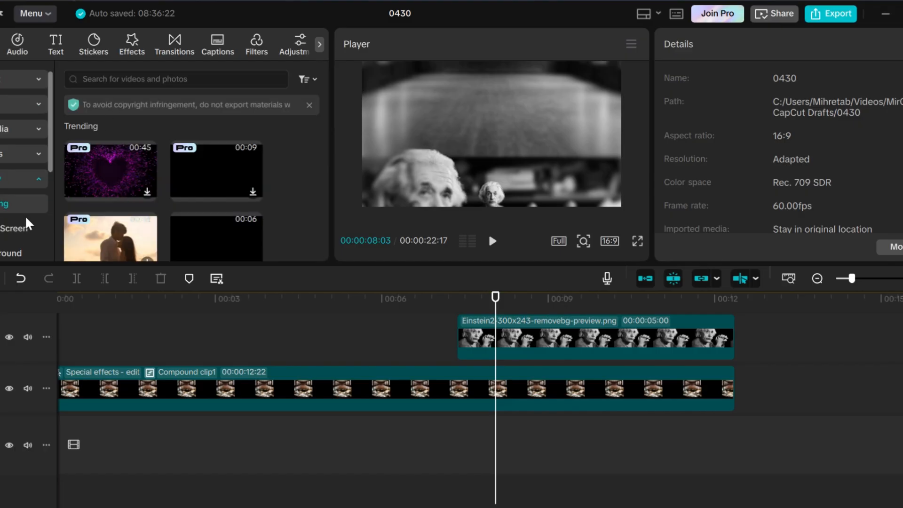
{"action": "left_click", "coordinate": [12, 219]}
{"action": "scroll", "coordinate": [204, 178], "scroll_direction": "down", "scroll_amount": 1}
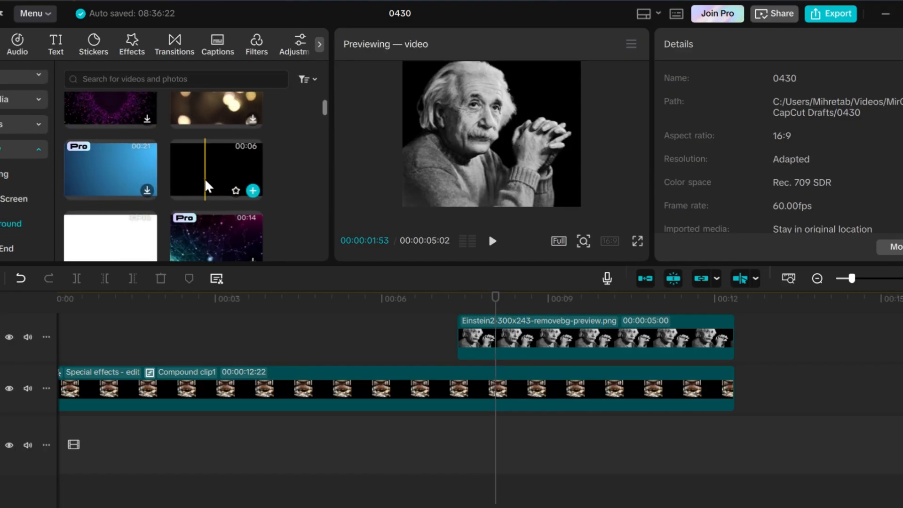
Step: Search the stock library for "black background" and look through the results
{"action": "left_click", "coordinate": [131, 80]}
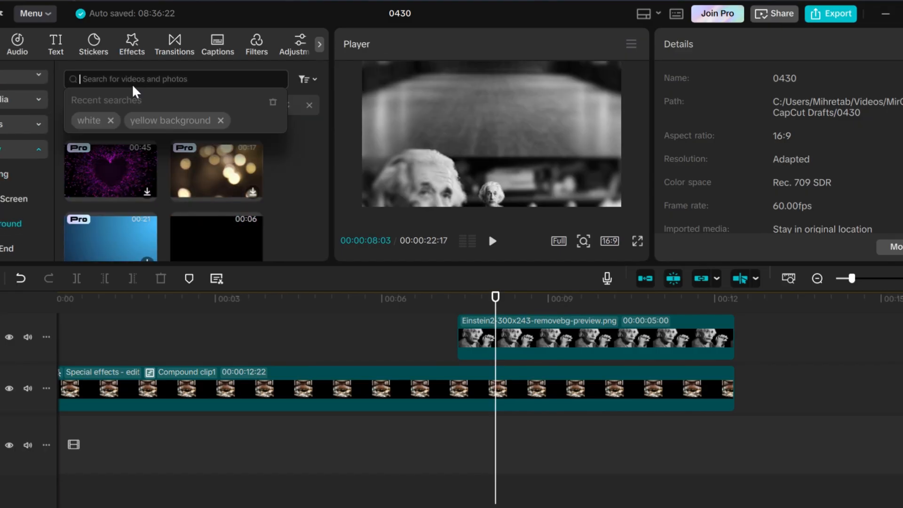
{"action": "type", "text": "BLAC"}
{"action": "left_click", "coordinate": [135, 143]}
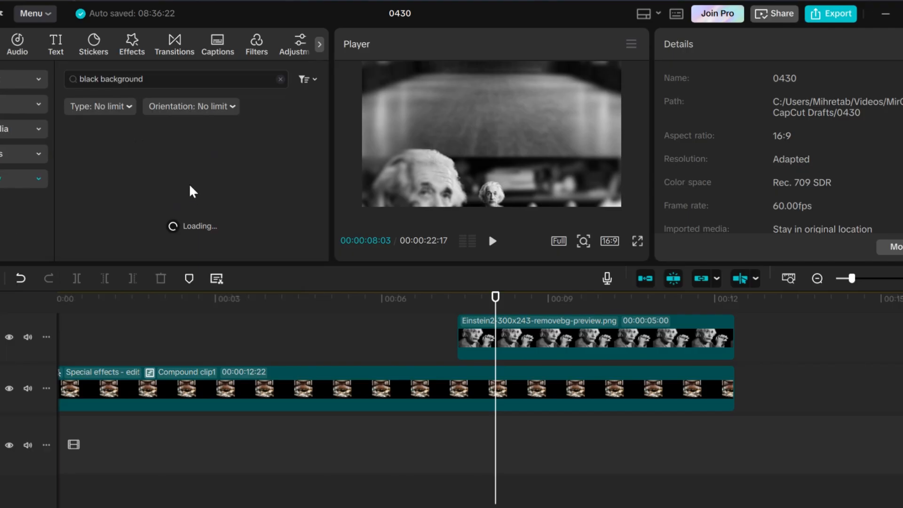
{"action": "scroll", "coordinate": [151, 201], "scroll_direction": "down", "scroll_amount": 5}
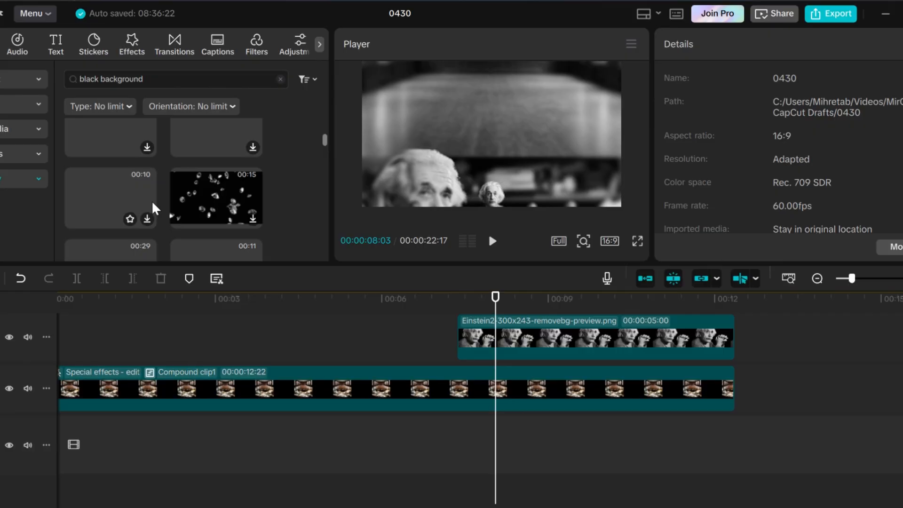
{"action": "scroll", "coordinate": [151, 200], "scroll_direction": "down", "scroll_amount": 10}
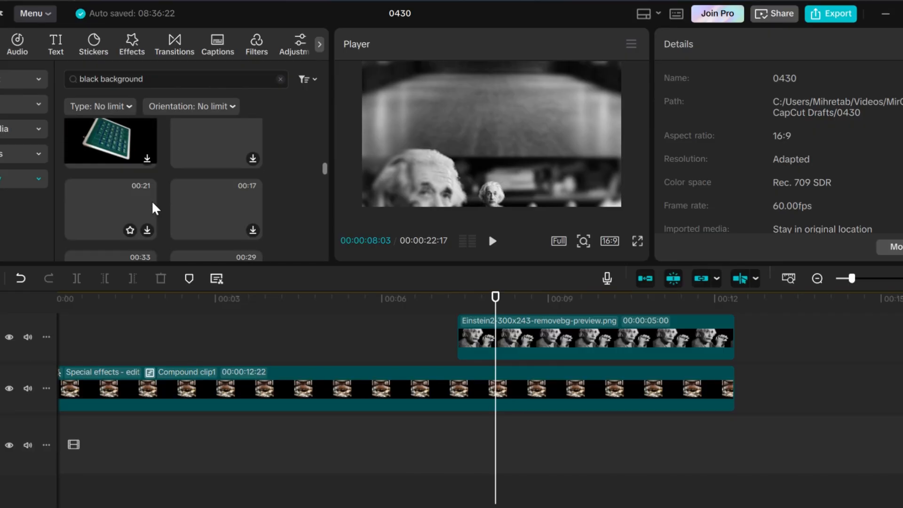
Step: Place the Background category's black clip on a new track between the Einstein2 image and Compound clip1, starting with the Einstein2 clip
{"action": "left_click", "coordinate": [29, 179]}
{"action": "left_click", "coordinate": [14, 218]}
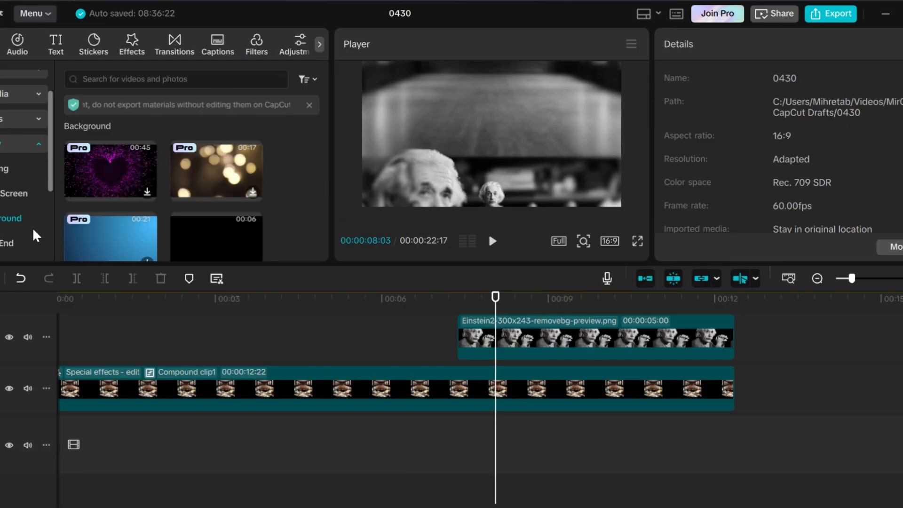
{"action": "left_click_drag", "start_coordinate": [183, 198], "coordinate": [462, 361]}
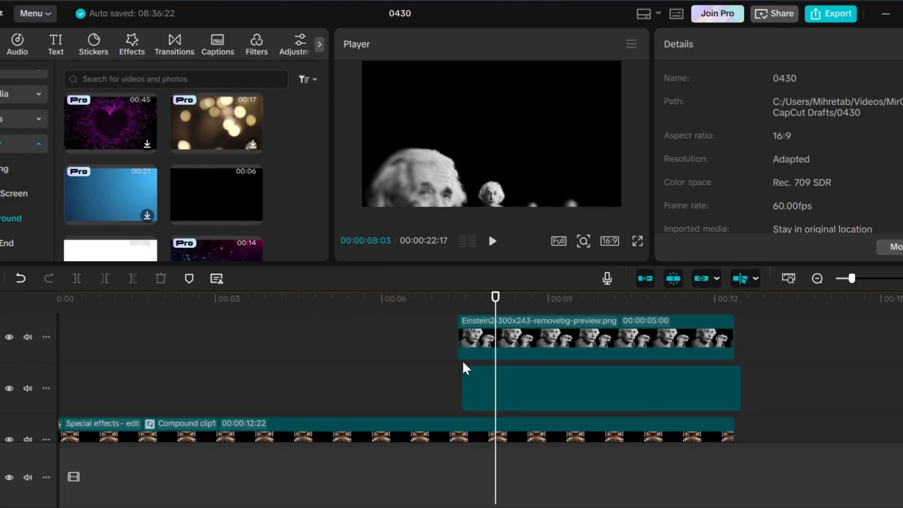
{"action": "left_click_drag", "start_coordinate": [538, 385], "coordinate": [486, 399]}
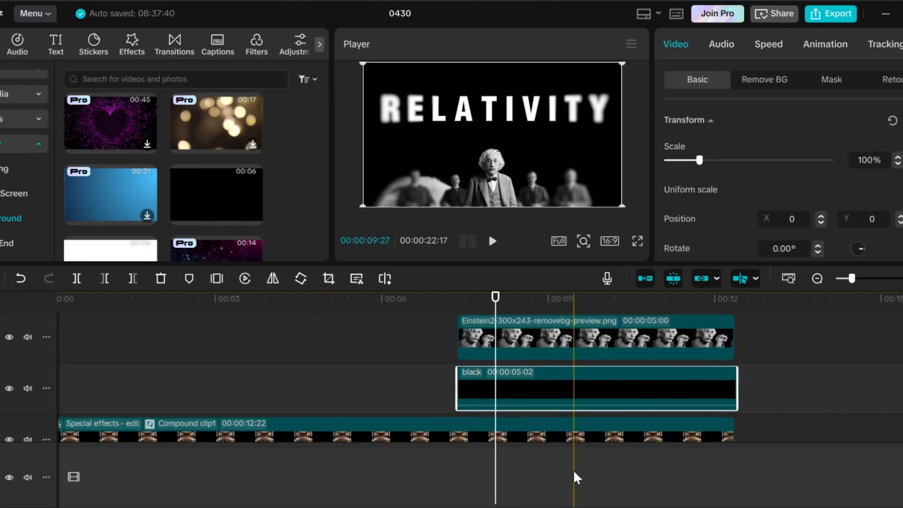
Step: Apply the Fade In entrance animation to the black clip and set its opacity to 43%
{"action": "left_click", "coordinate": [826, 43]}
{"action": "left_click", "coordinate": [749, 182]}
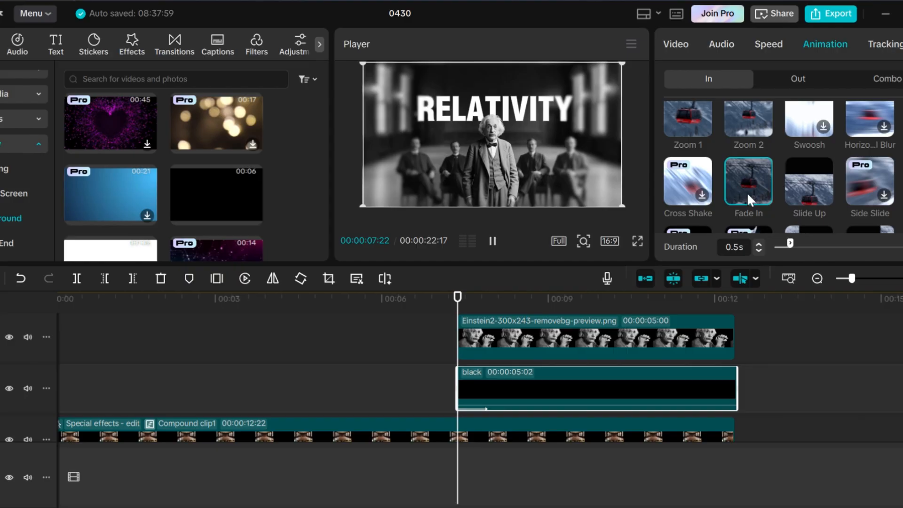
{"action": "left_click", "coordinate": [676, 43]}
{"action": "scroll", "coordinate": [753, 170], "scroll_direction": "up", "scroll_amount": 1}
{"action": "scroll", "coordinate": [730, 179], "scroll_direction": "down", "scroll_amount": 2}
{"action": "left_click", "coordinate": [711, 178]}
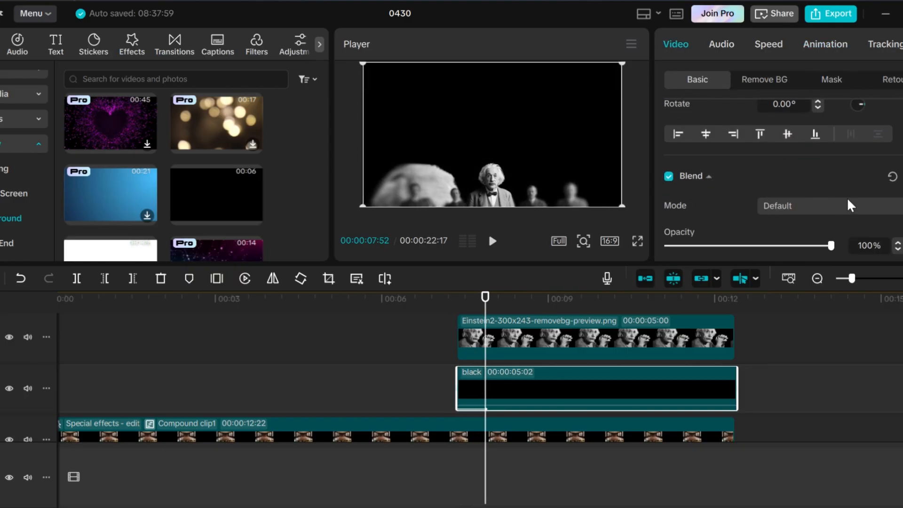
{"action": "left_click_drag", "start_coordinate": [826, 246], "coordinate": [721, 248]}
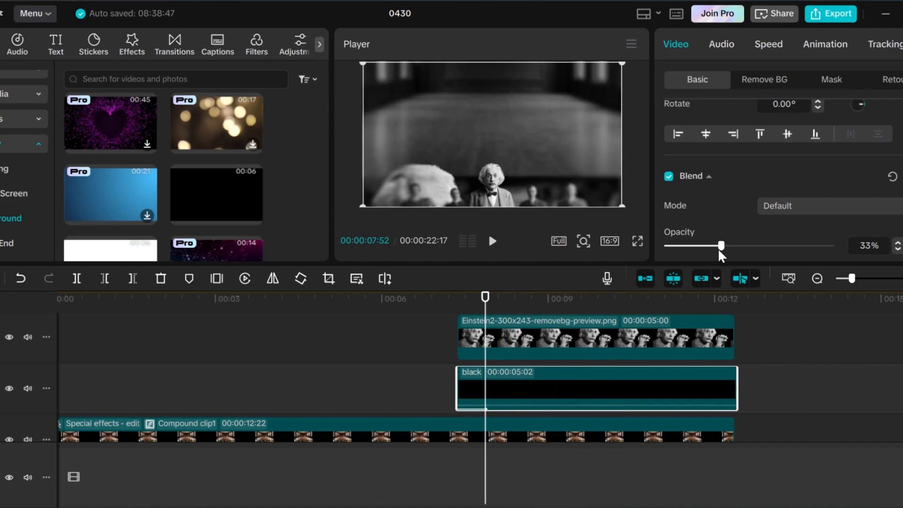
{"action": "left_click_drag", "start_coordinate": [721, 246], "coordinate": [737, 246]}
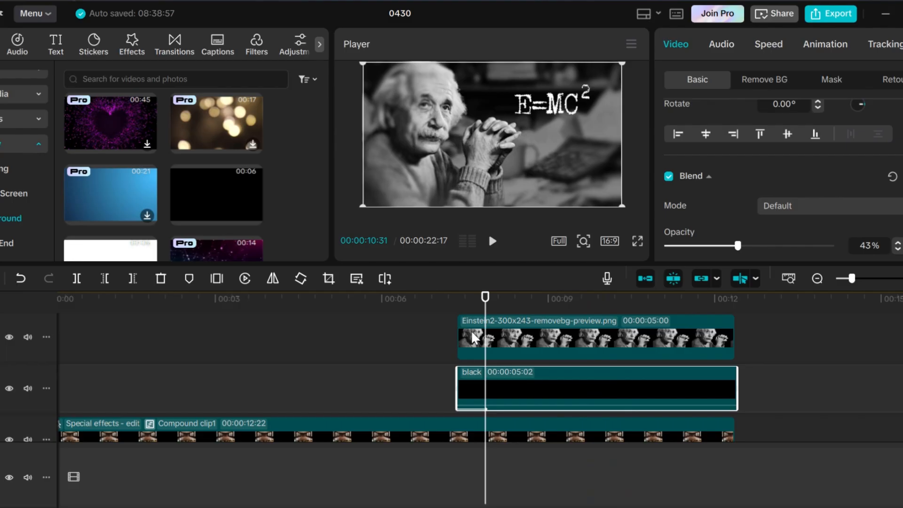
Step: Trim the ends of the "2", E=MC, Adjust1 and Hazy clips to the end of Compound clip1, just past 00:12
{"action": "left_click", "coordinate": [438, 356]}
{"action": "scroll", "coordinate": [765, 360], "scroll_direction": "down", "scroll_amount": 3}
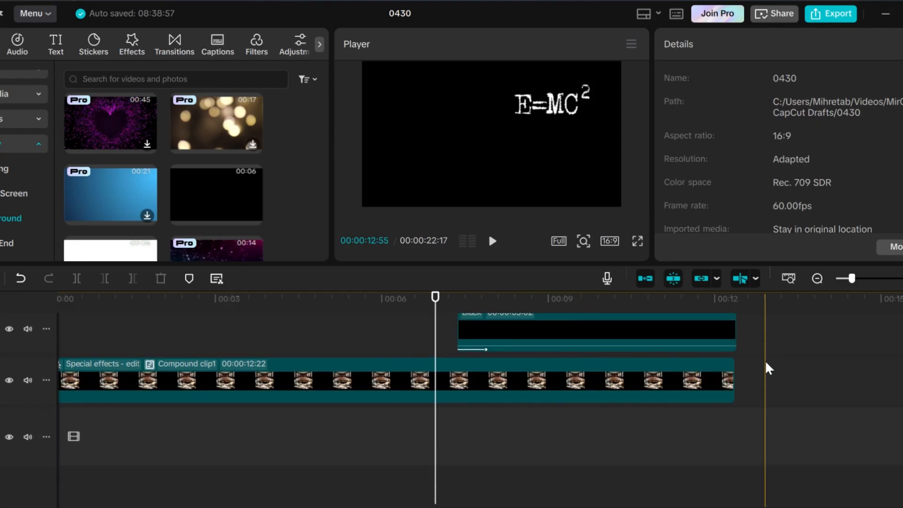
{"action": "scroll", "coordinate": [765, 361], "scroll_direction": "up", "scroll_amount": 2}
{"action": "scroll", "coordinate": [730, 349], "scroll_direction": "up", "scroll_amount": 5}
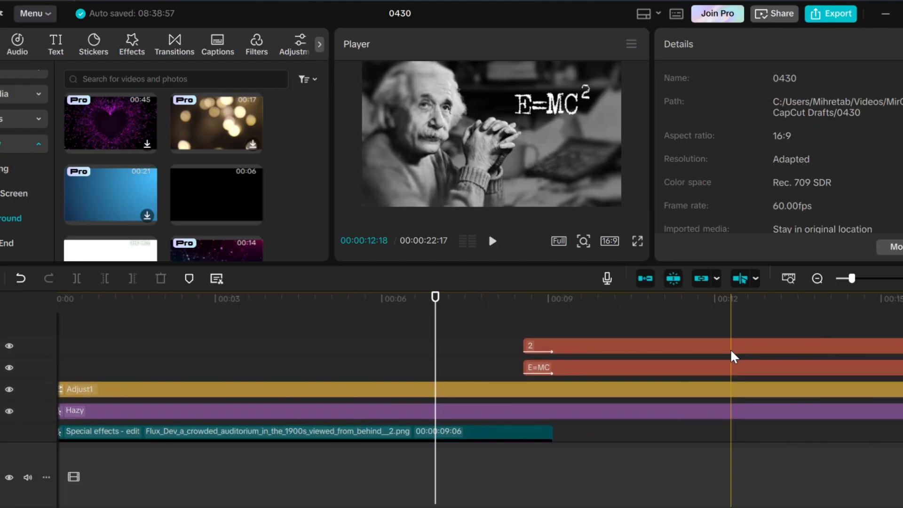
{"action": "left_click", "coordinate": [732, 301]}
{"action": "scroll", "coordinate": [745, 386], "scroll_direction": "down", "scroll_amount": 5}
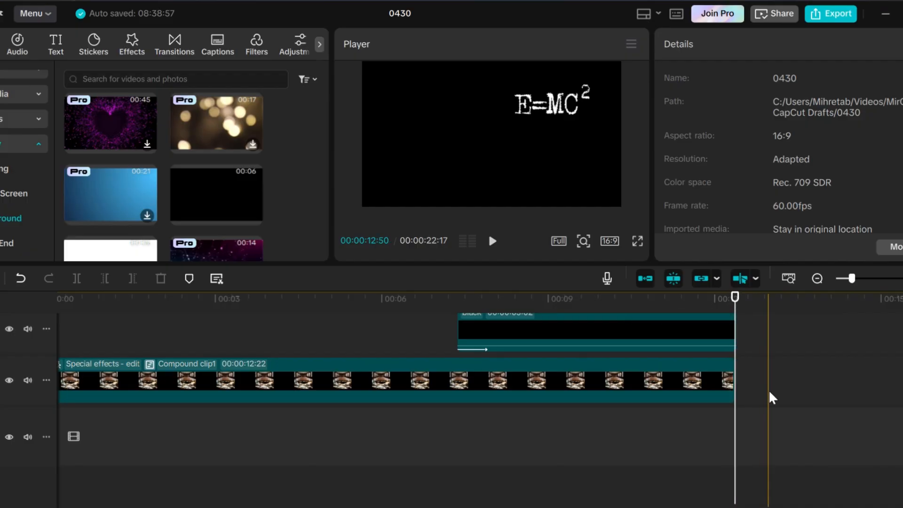
{"action": "scroll", "coordinate": [771, 389], "scroll_direction": "up", "scroll_amount": 1}
{"action": "scroll", "coordinate": [772, 391], "scroll_direction": "up", "scroll_amount": 5}
{"action": "left_click_drag", "start_coordinate": [776, 400], "coordinate": [753, 307]}
{"action": "key", "text": "w"}
{"action": "scroll", "coordinate": [662, 371], "scroll_direction": "down", "scroll_amount": 2}
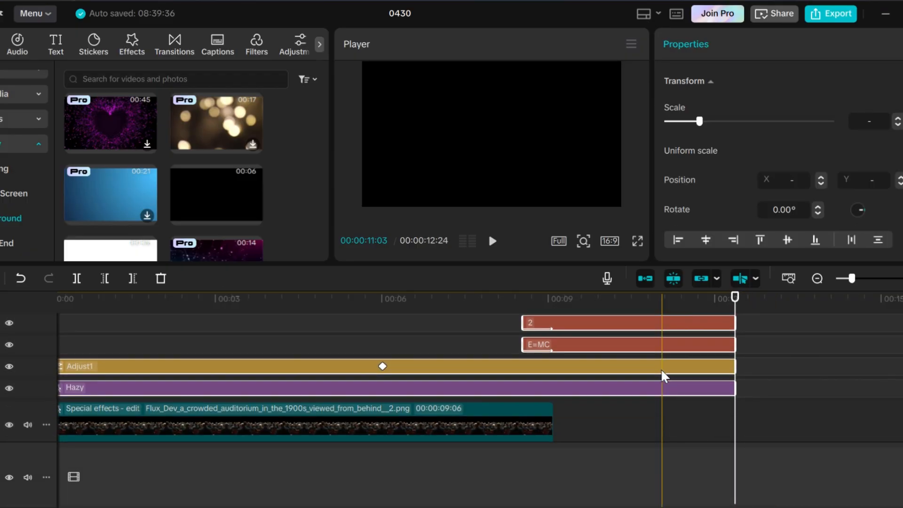
{"action": "left_click", "coordinate": [771, 409]}
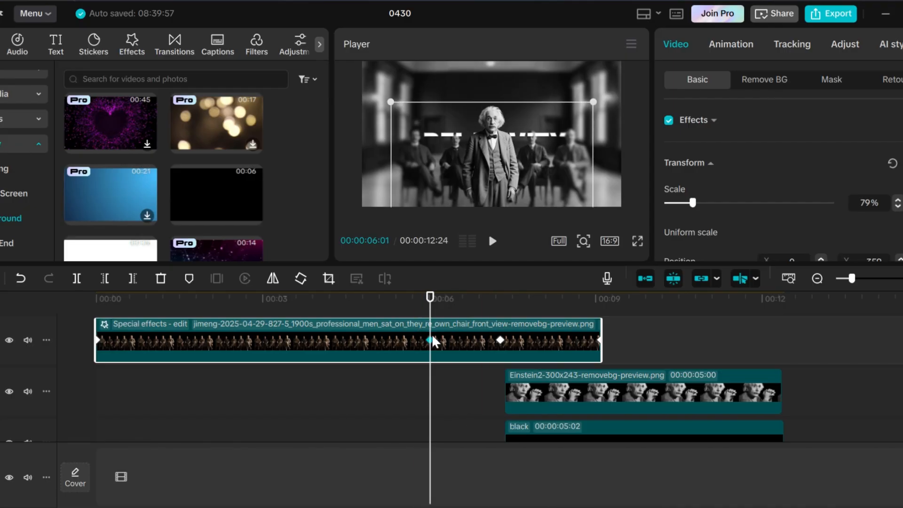
Step: Apply the Circular Ease preset curve to the seated men clip's keyframe at about 00:06
{"action": "right_click", "coordinate": [431, 337]}
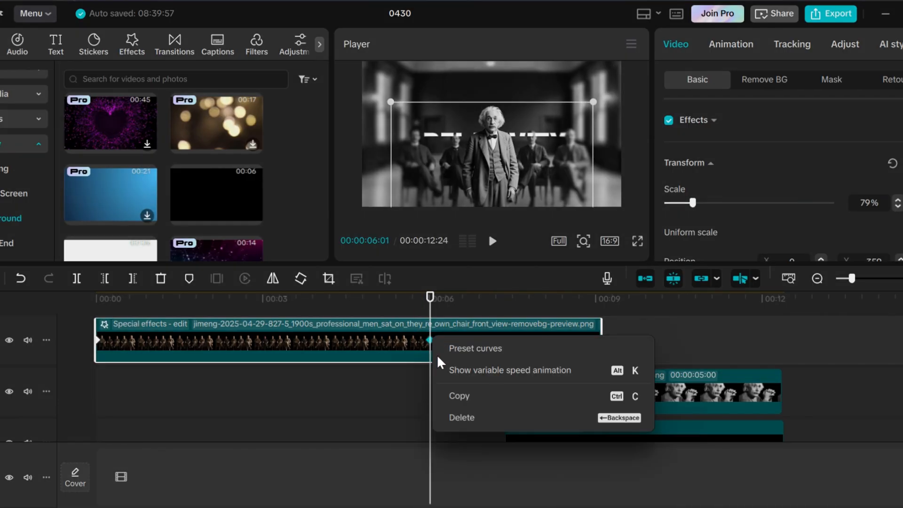
{"action": "left_click", "coordinate": [470, 349]}
{"action": "left_click", "coordinate": [509, 445]}
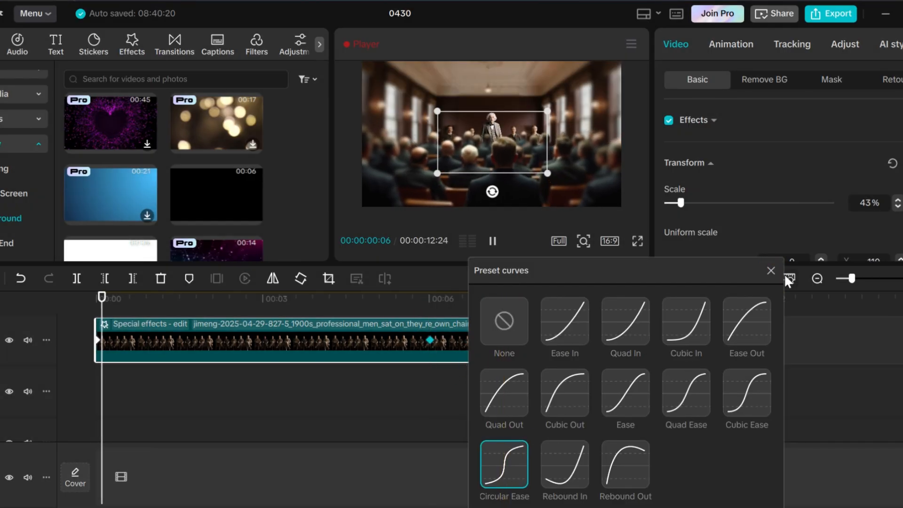
{"action": "left_click", "coordinate": [771, 271]}
Step: Apply the Circular Ease preset curve to the standing Einstein clip's keyframe at about 00:06
{"action": "scroll", "coordinate": [471, 403], "scroll_direction": "up", "scroll_amount": 3}
{"action": "left_click", "coordinate": [430, 360]}
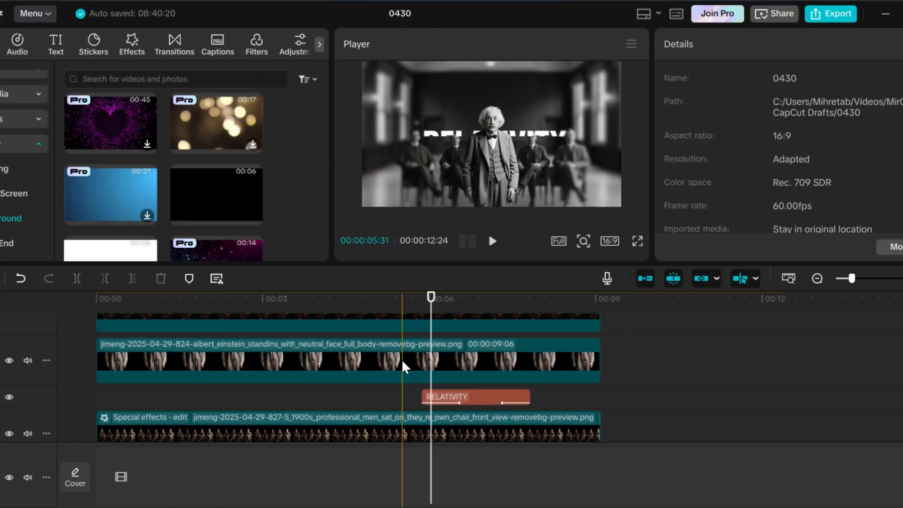
{"action": "left_click", "coordinate": [425, 359]}
{"action": "right_click", "coordinate": [429, 361]}
{"action": "left_click", "coordinate": [430, 360]}
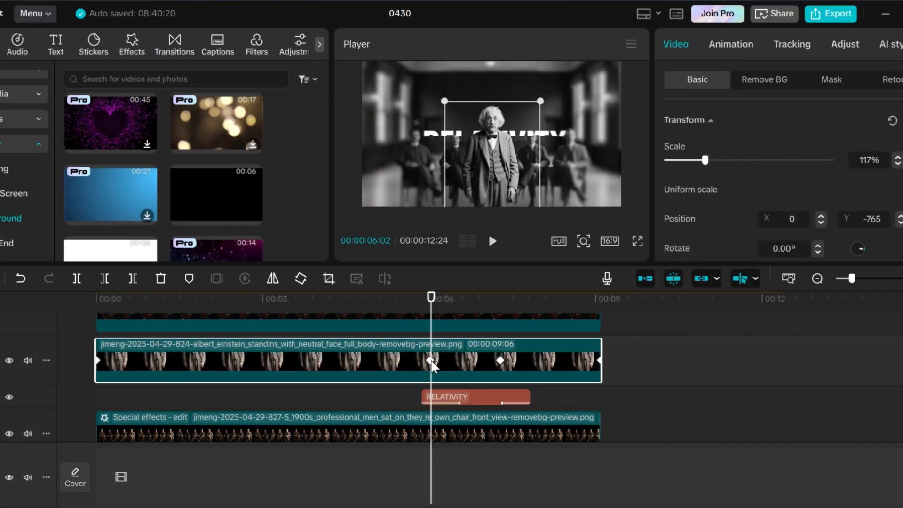
{"action": "right_click", "coordinate": [431, 361]}
{"action": "left_click", "coordinate": [474, 374]}
{"action": "left_click", "coordinate": [482, 447]}
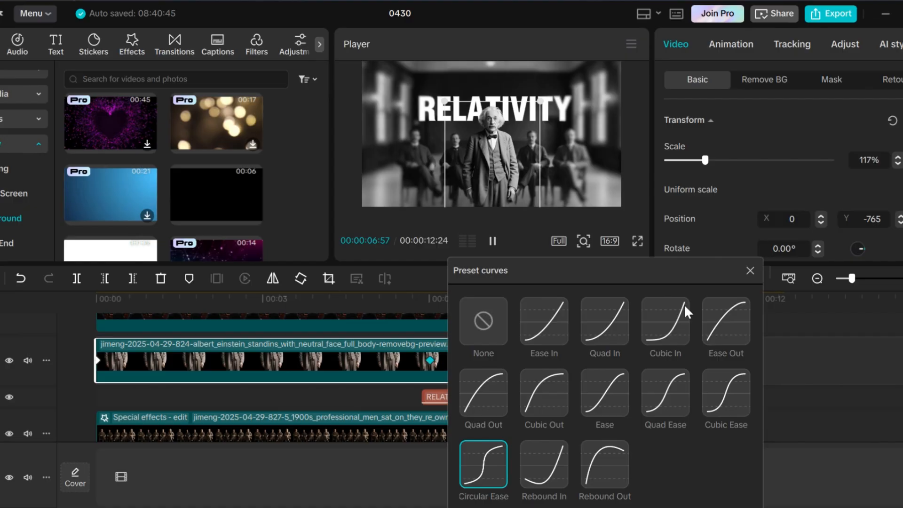
{"action": "left_click", "coordinate": [750, 268]}
Step: Apply the Circular Ease preset curve to the crowded auditorium clip's keyframe at about 00:06
{"action": "scroll", "coordinate": [431, 406], "scroll_direction": "up", "scroll_amount": 3}
{"action": "left_click", "coordinate": [431, 360]}
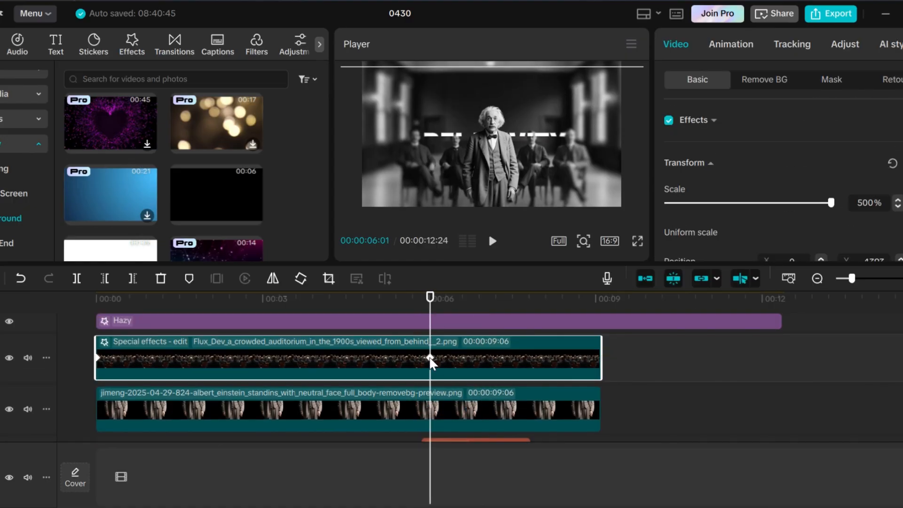
{"action": "right_click", "coordinate": [430, 358]}
{"action": "left_click", "coordinate": [445, 367]}
{"action": "left_click", "coordinate": [490, 442]}
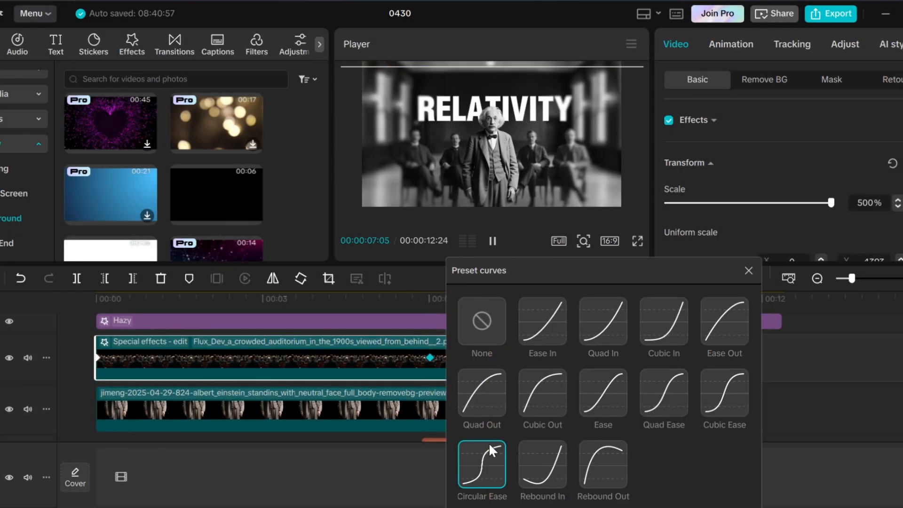
{"action": "left_click", "coordinate": [749, 271]}
Step: Apply the Circular Ease preset curve to the Adjust1 layer's keyframe at about 00:06
{"action": "scroll", "coordinate": [471, 362], "scroll_direction": "up", "scroll_amount": 3}
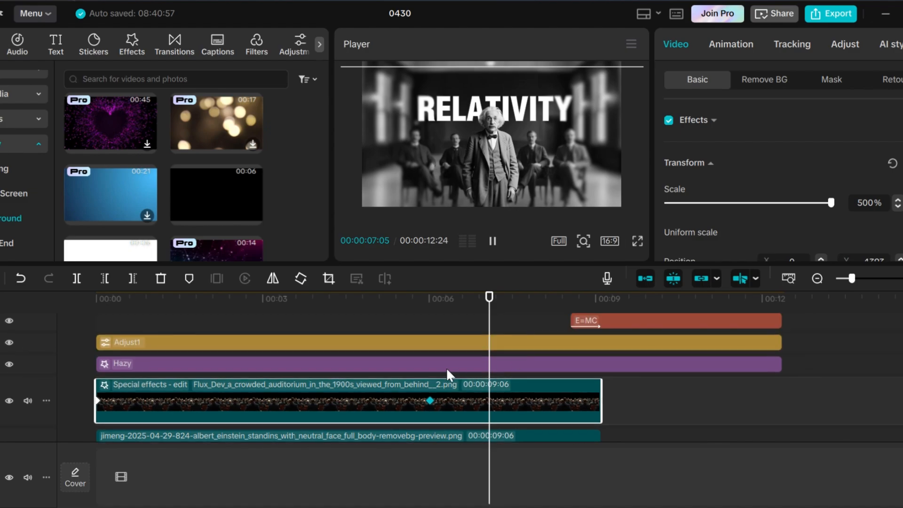
{"action": "left_click", "coordinate": [431, 364]}
{"action": "scroll", "coordinate": [429, 365], "scroll_direction": "up", "scroll_amount": 2}
{"action": "left_click", "coordinate": [428, 337]}
{"action": "left_click", "coordinate": [435, 379]}
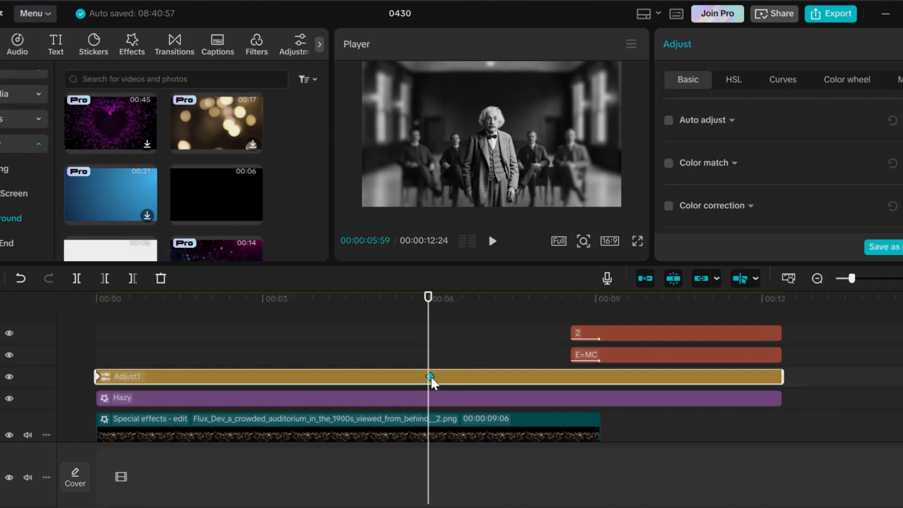
{"action": "left_click", "coordinate": [496, 443]}
{"action": "left_click", "coordinate": [751, 271]}
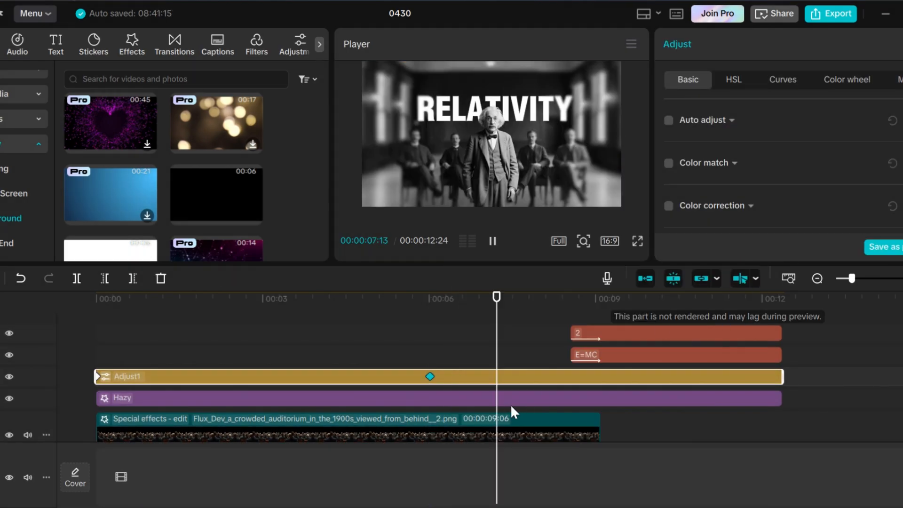
Step: Apply the Circular Ease preset curve to Compound clip1's keyframe at about 00:09
{"action": "scroll", "coordinate": [509, 408], "scroll_direction": "down", "scroll_amount": 2}
{"action": "scroll", "coordinate": [507, 405], "scroll_direction": "down", "scroll_amount": 5}
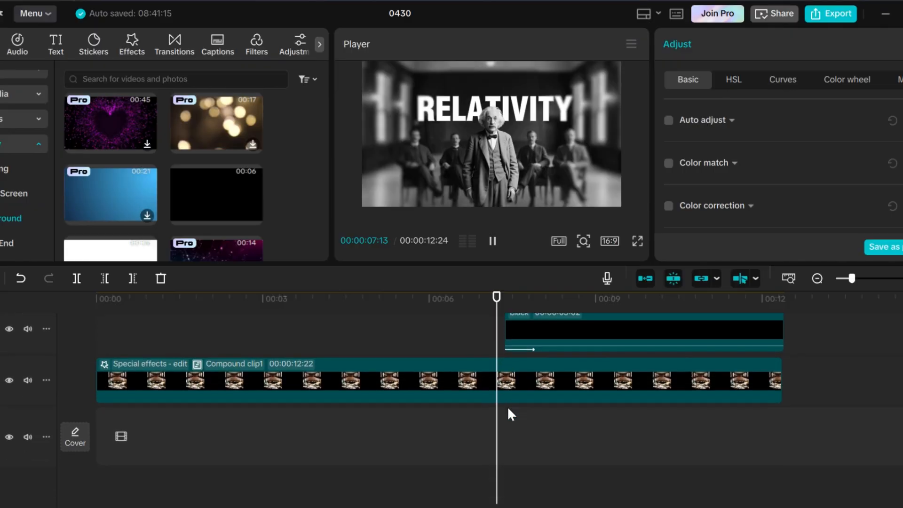
{"action": "left_click", "coordinate": [458, 373]}
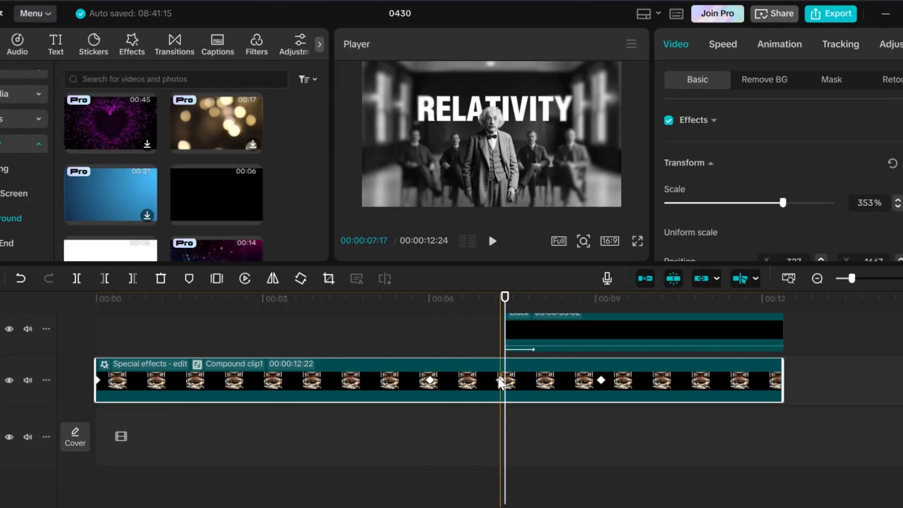
{"action": "left_click", "coordinate": [601, 379]}
{"action": "right_click", "coordinate": [601, 380]}
{"action": "left_click", "coordinate": [629, 397]}
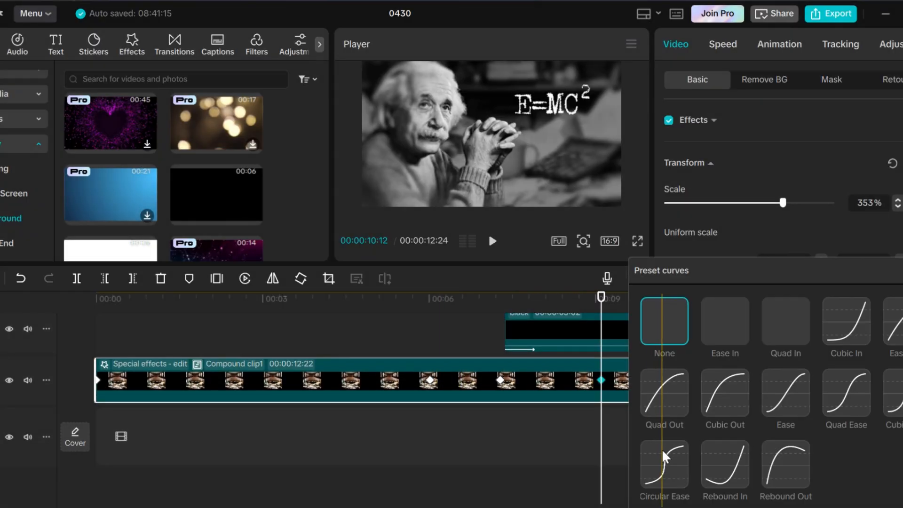
{"action": "left_click", "coordinate": [662, 453]}
Step: Apply the Circular Ease preset curve to the Einstein desk portrait clip's keyframe at about 00:09
{"action": "scroll", "coordinate": [636, 398], "scroll_direction": "up", "scroll_amount": 4}
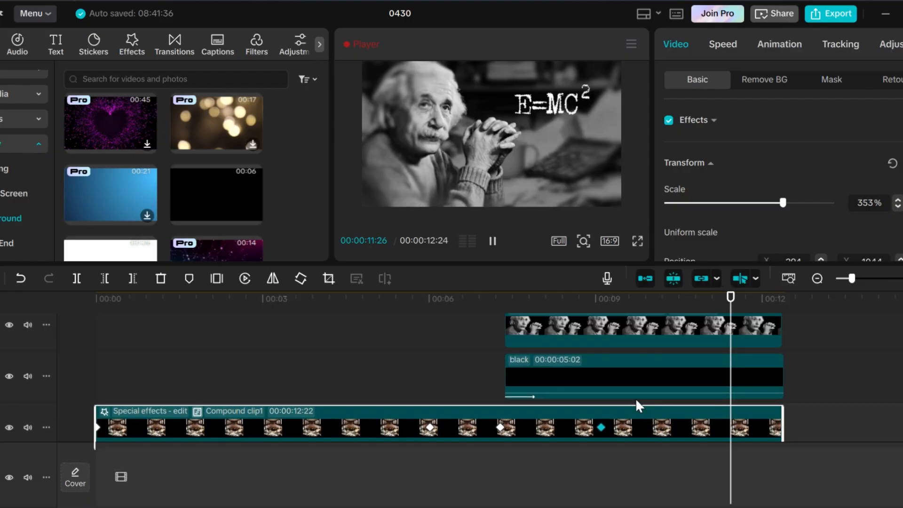
{"action": "left_click", "coordinate": [617, 373]}
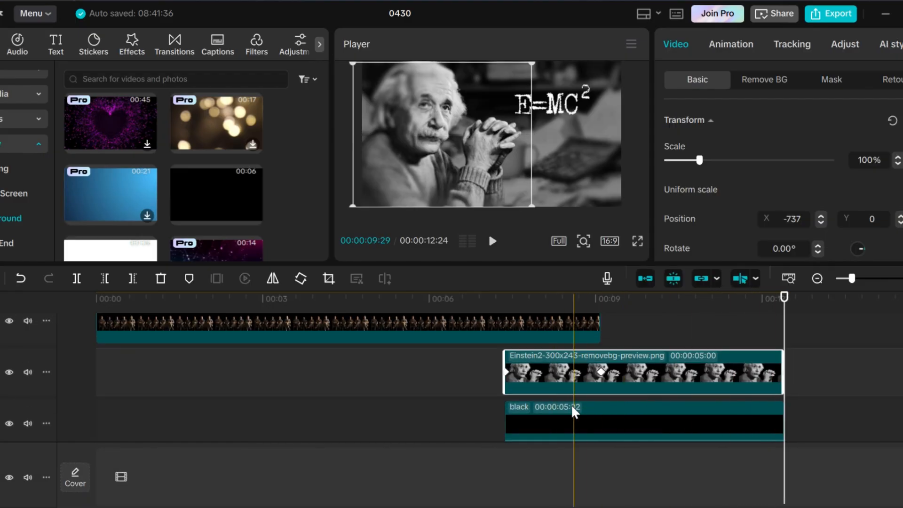
{"action": "right_click", "coordinate": [602, 369]}
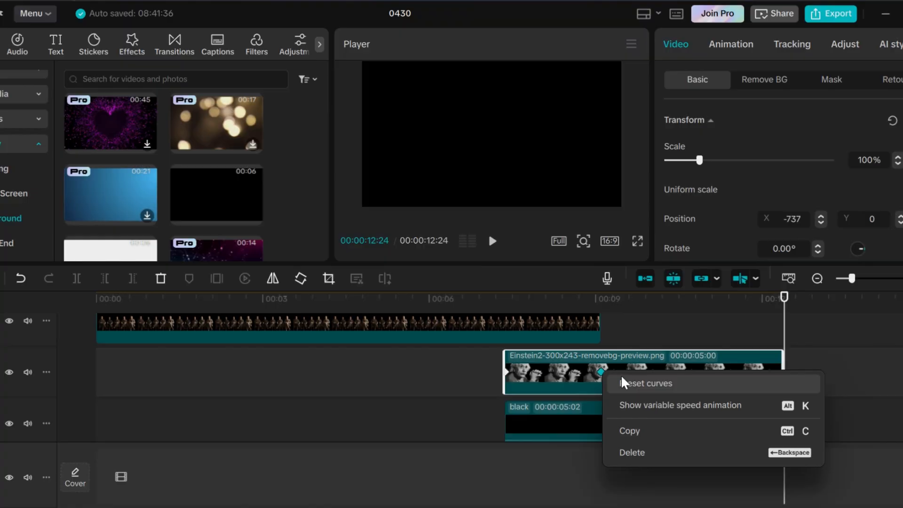
{"action": "left_click", "coordinate": [622, 376]}
{"action": "left_click", "coordinate": [675, 448]}
Step: Apply a preset easing curve to the seated men clip's last keyframe at about 00:09
{"action": "scroll", "coordinate": [612, 366], "scroll_direction": "up", "scroll_amount": 3}
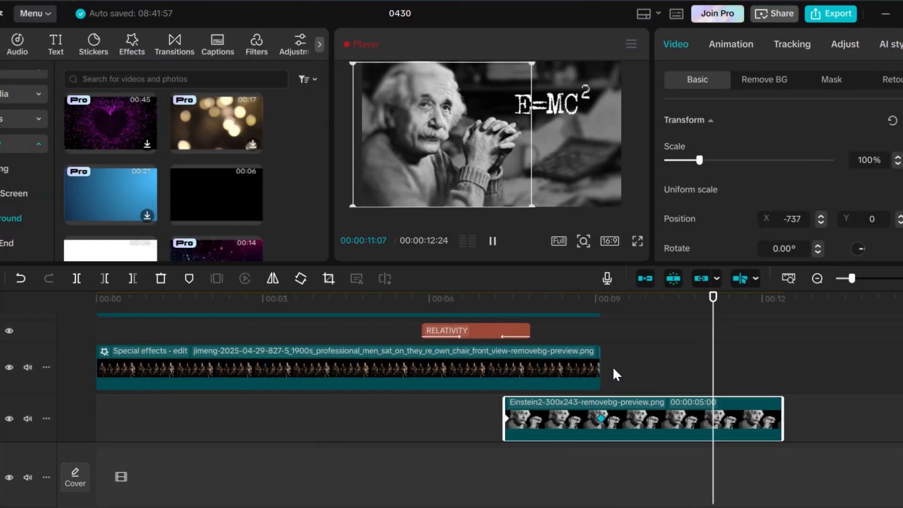
{"action": "left_click", "coordinate": [559, 406]}
{"action": "left_click", "coordinate": [598, 399]}
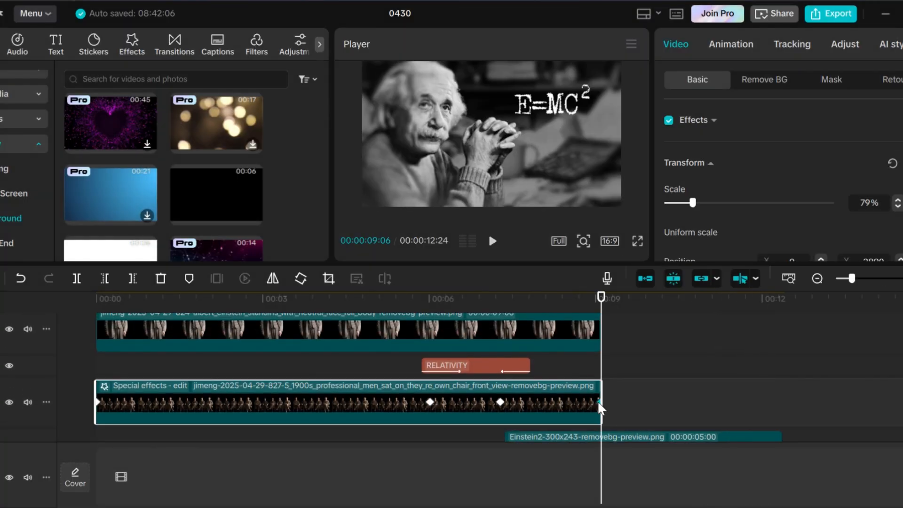
{"action": "left_click", "coordinate": [615, 415]}
{"action": "left_click", "coordinate": [867, 299]}
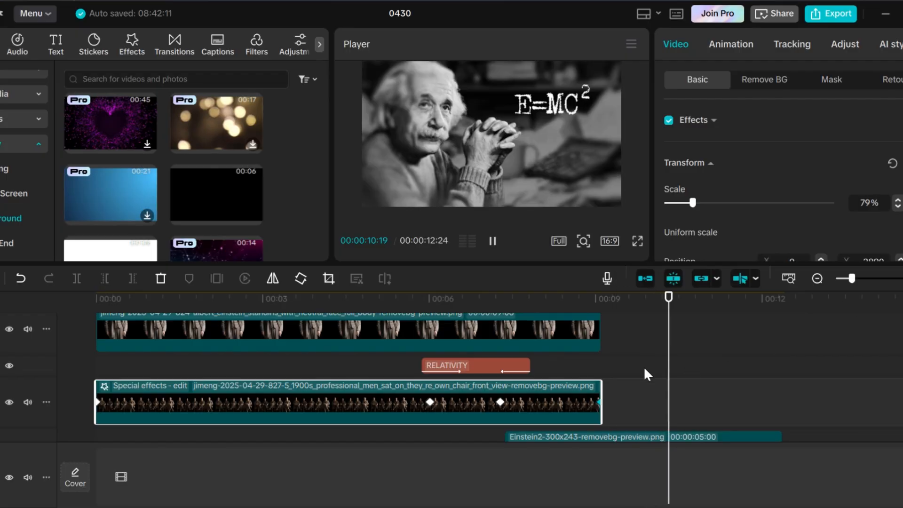
Step: Apply the Circular Ease preset curve to the standing Einstein clip's last keyframe at about 00:09
{"action": "scroll", "coordinate": [611, 371], "scroll_direction": "up", "scroll_amount": 2}
{"action": "left_click", "coordinate": [580, 372]}
{"action": "right_click", "coordinate": [600, 360]}
{"action": "left_click", "coordinate": [640, 373]}
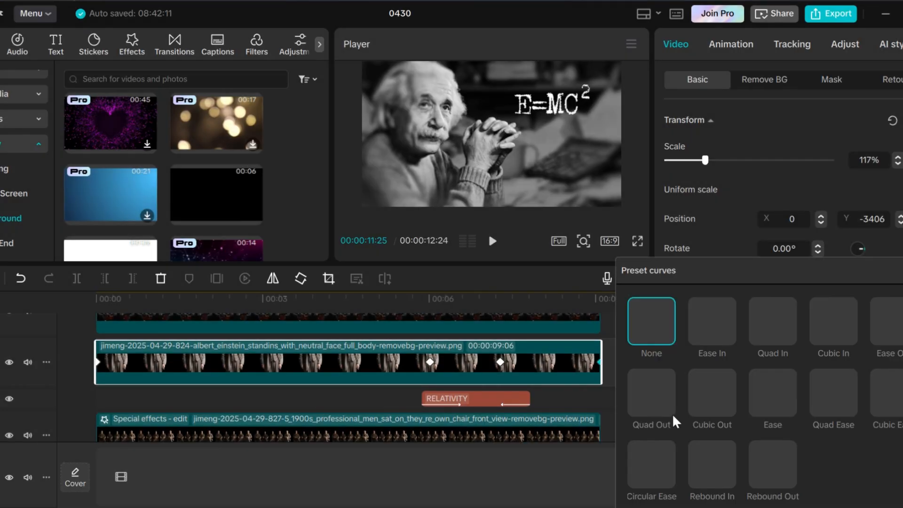
{"action": "left_click", "coordinate": [663, 461]}
Step: Examine the crowded auditorium clip and the Adjust1 layer for keyframes around 00:09
{"action": "scroll", "coordinate": [586, 367], "scroll_direction": "up", "scroll_amount": 1}
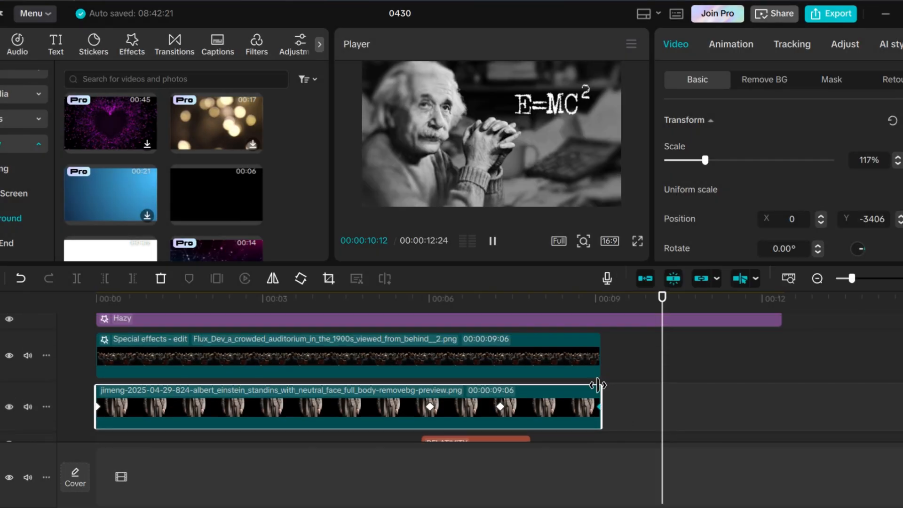
{"action": "left_click", "coordinate": [586, 360]}
{"action": "scroll", "coordinate": [583, 372], "scroll_direction": "up", "scroll_amount": 3}
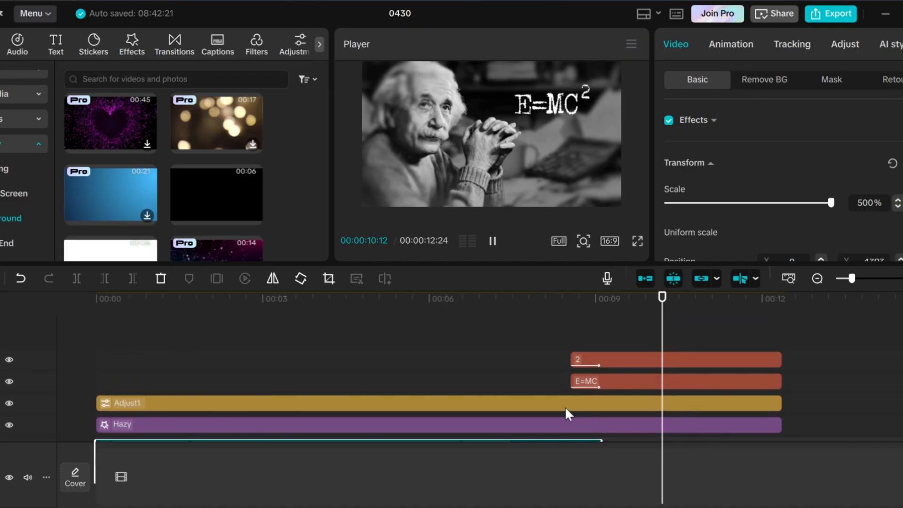
{"action": "left_click", "coordinate": [566, 404]}
{"action": "left_click", "coordinate": [614, 318]}
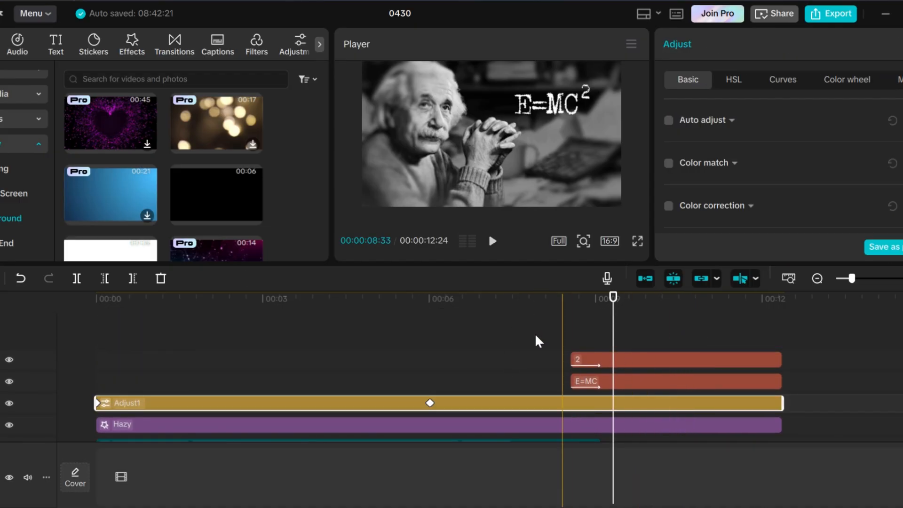
{"action": "scroll", "coordinate": [847, 348], "scroll_direction": "down", "scroll_amount": 1}
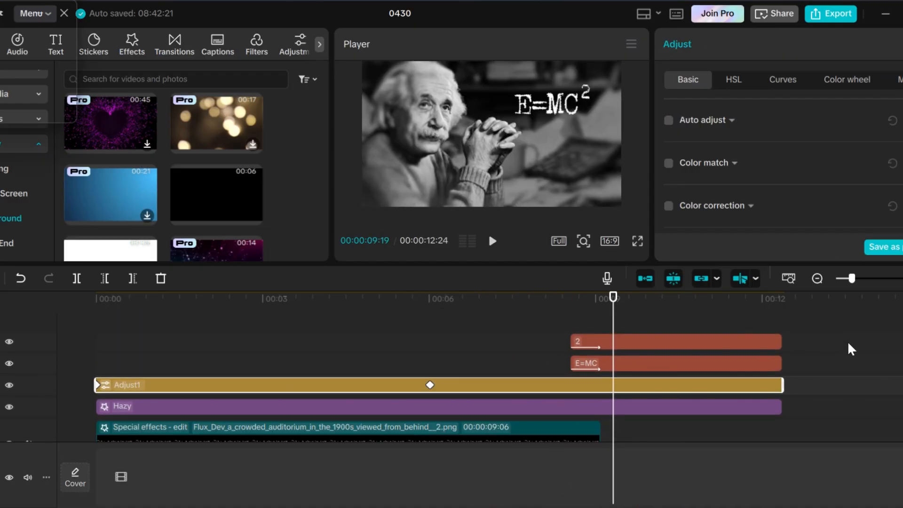
{"action": "scroll", "coordinate": [541, 346], "scroll_direction": "down", "scroll_amount": 1}
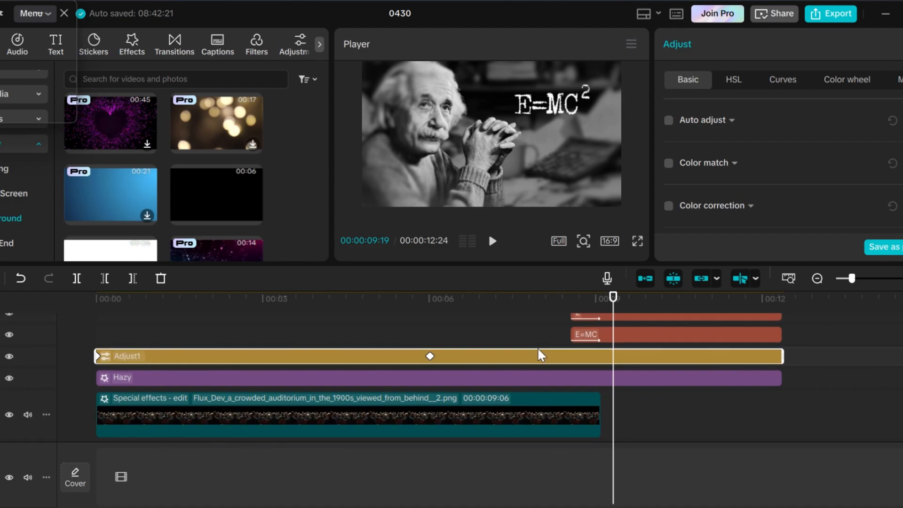
Step: Select every clip, text, effect and adjustment layer on the timeline and combine them into one compound clip
{"action": "left_click", "coordinate": [525, 336]}
{"action": "scroll", "coordinate": [821, 339], "scroll_direction": "up", "scroll_amount": 2}
{"action": "left_click_drag", "start_coordinate": [818, 338], "coordinate": [278, 507]}
{"action": "key", "text": "alt+g"}
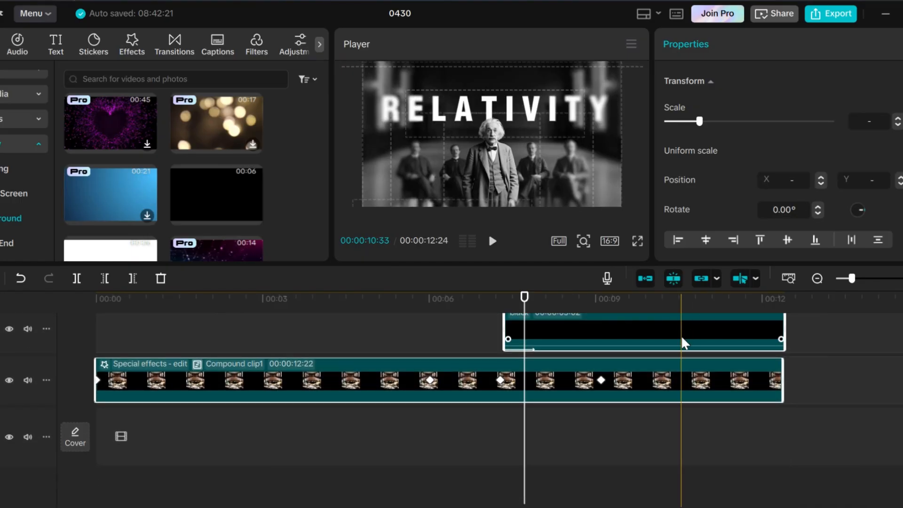
{"action": "right_click", "coordinate": [682, 335]}
{"action": "left_click", "coordinate": [728, 281]}
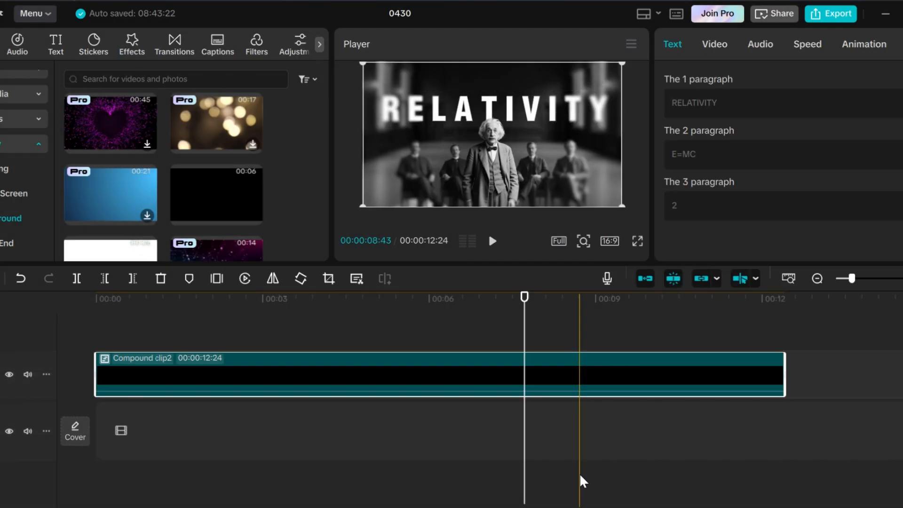
Step: Enable motion blur on the new compound clip and set its Blur to 51
{"action": "left_click", "coordinate": [722, 44]}
{"action": "scroll", "coordinate": [744, 216], "scroll_direction": "down", "scroll_amount": 10}
{"action": "mouse_move", "coordinate": [743, 235]}
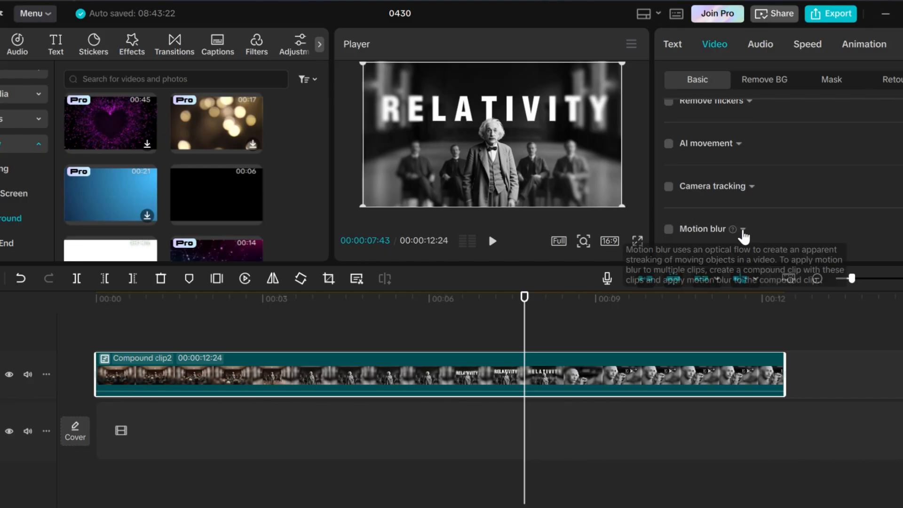
{"action": "left_click", "coordinate": [669, 229]}
{"action": "left_click", "coordinate": [764, 213]}
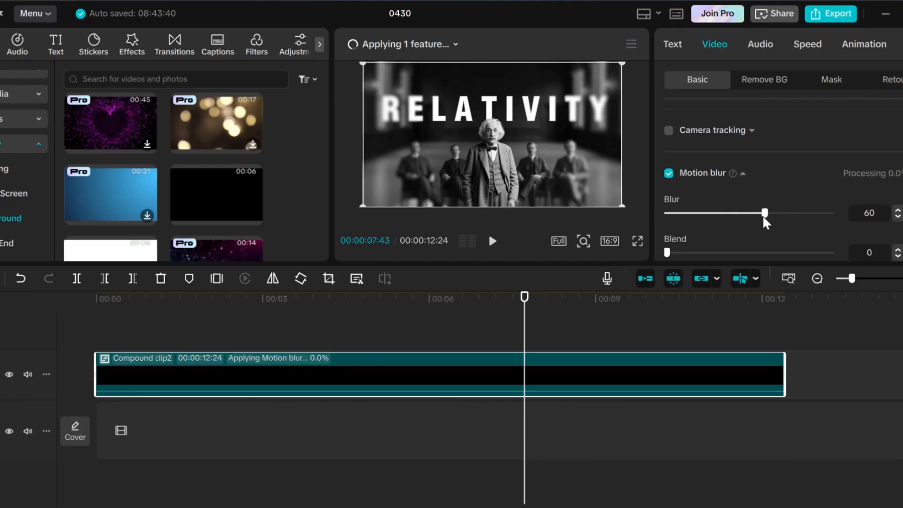
{"action": "left_click_drag", "start_coordinate": [763, 217], "coordinate": [750, 218]}
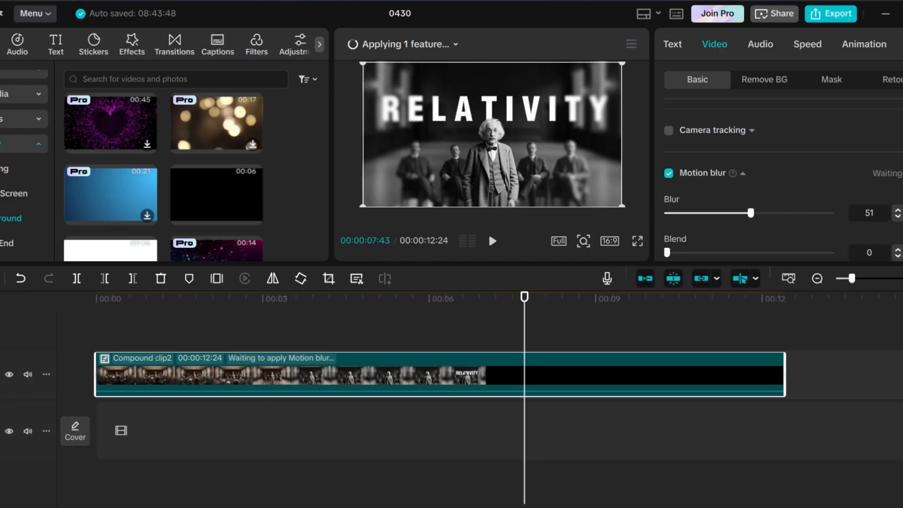